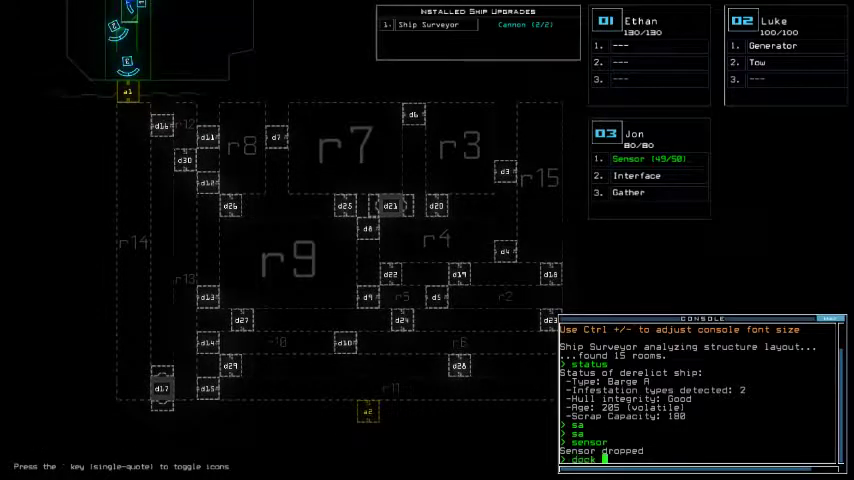
# - Dock the boarding ship at airlock a2, then re-dock it at airlock a1
pyautogui.press('Return')
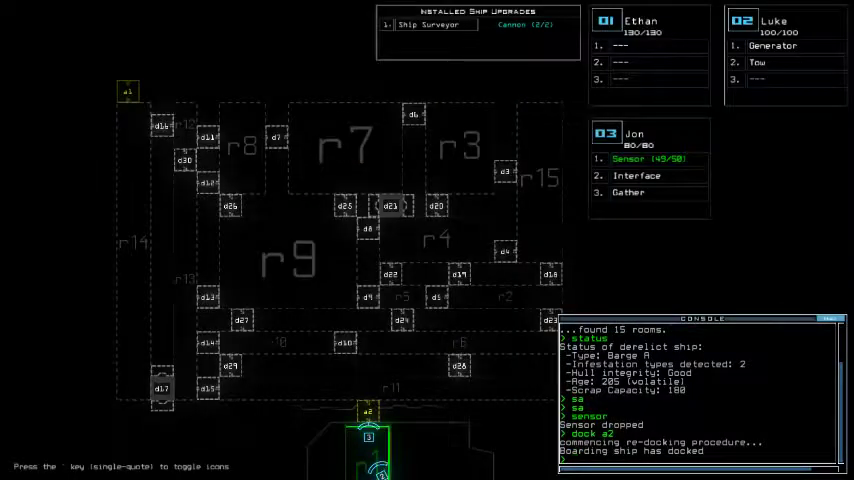
pyautogui.write('dock a1')
pyautogui.press('Return')
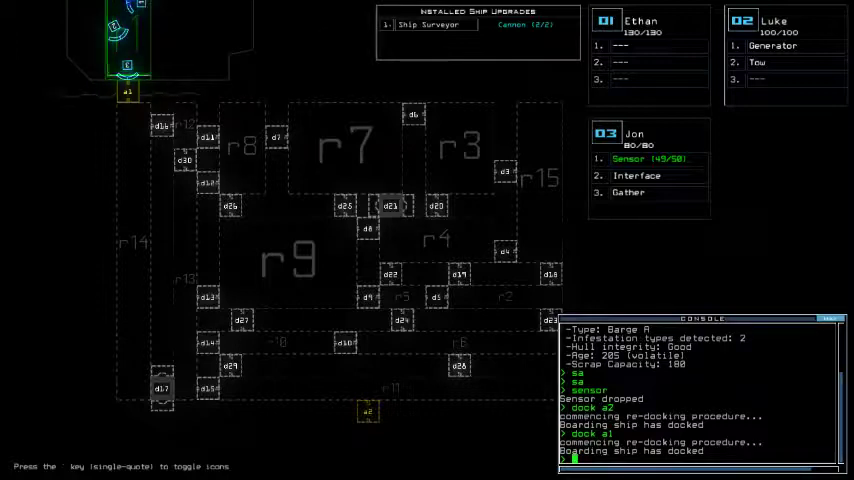
# - In camera view, drive Luke down the corridor, pause once, then select Jon
pyautogui.press('Tab')
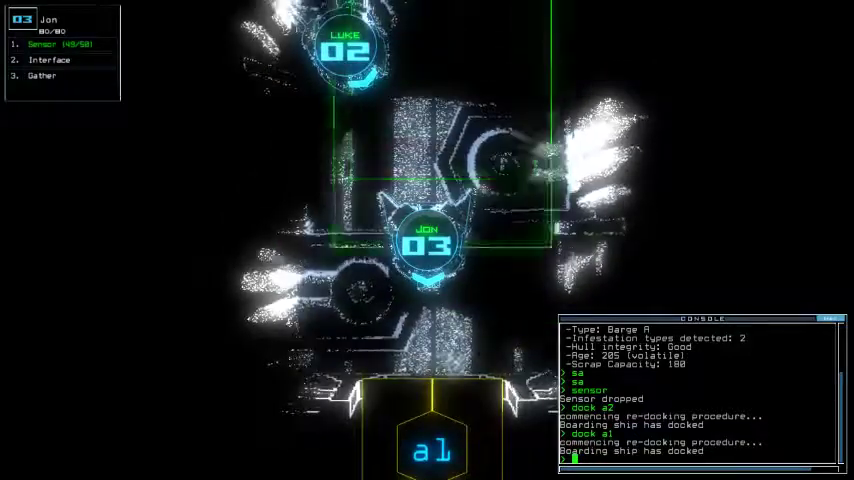
pyautogui.press('2')
pyautogui.press('Down')
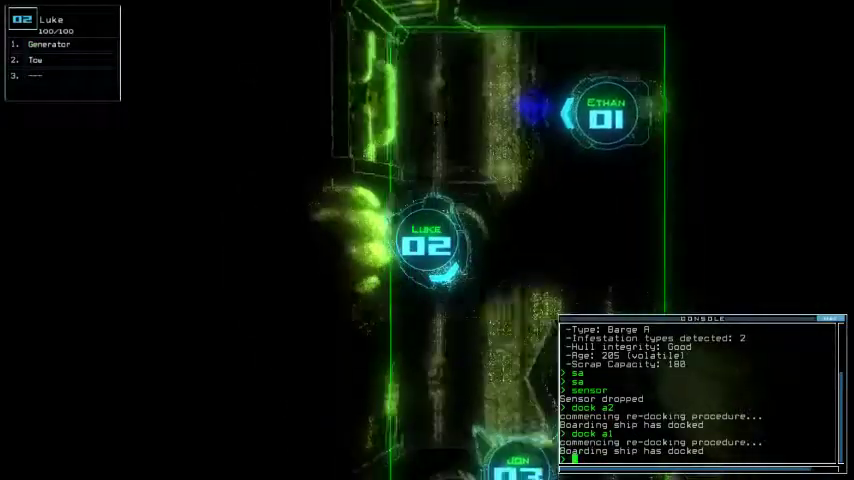
pyautogui.press('Escape')
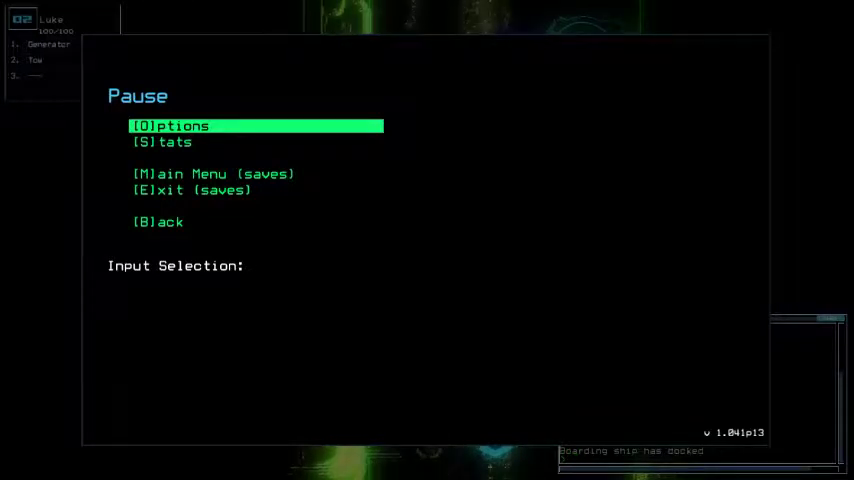
pyautogui.press('Escape')
pyautogui.press('3')
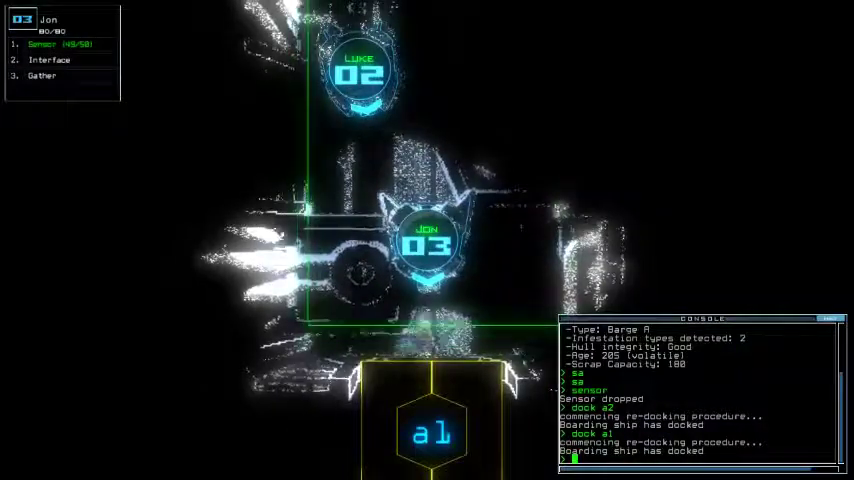
pyautogui.click(699, 459)
pyautogui.write('goga')
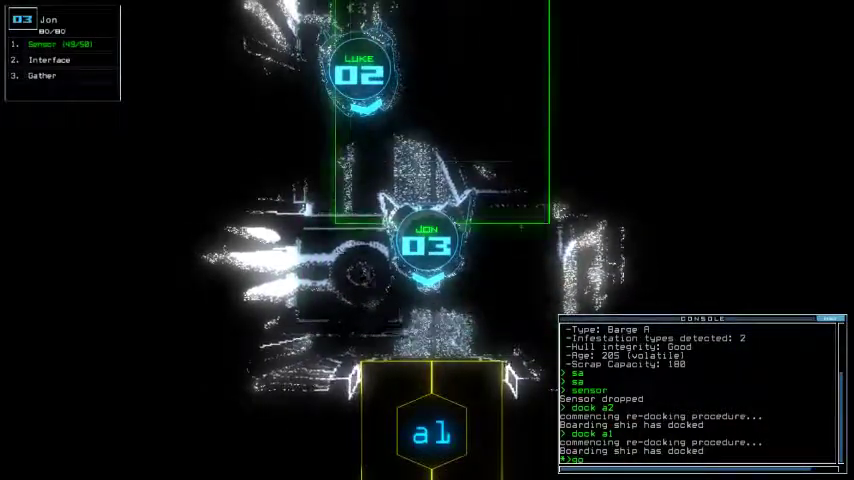
# - Start the mission, gather scrap, try Jon's generator, and drop a sensor (48 left)
pyautogui.press('Return')
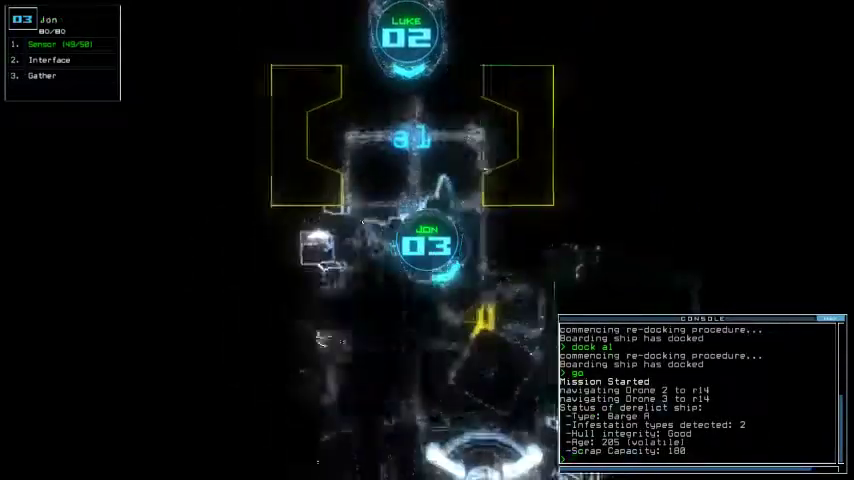
pyautogui.write('g')
pyautogui.press('Return')
pyautogui.write('g')
pyautogui.write('3')
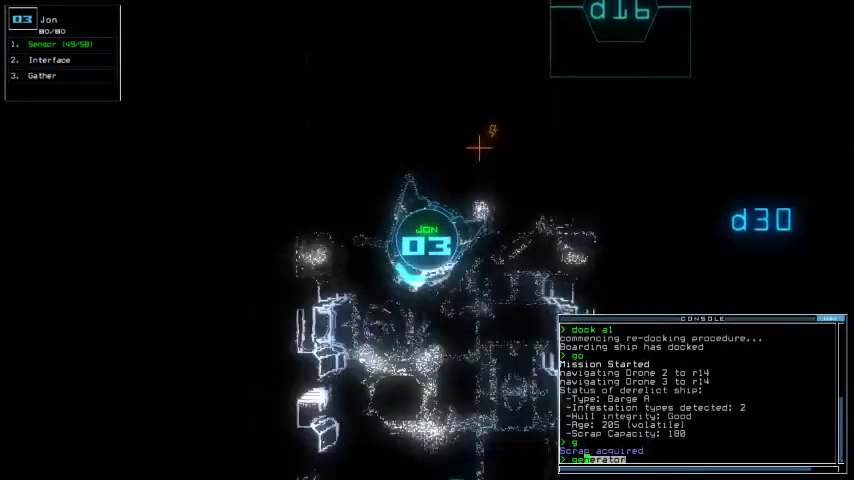
pyautogui.press('Return')
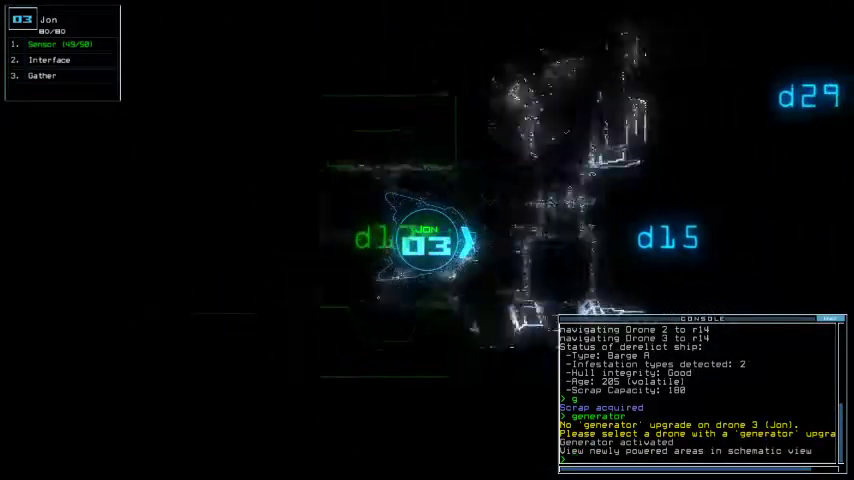
pyautogui.write('sensor')
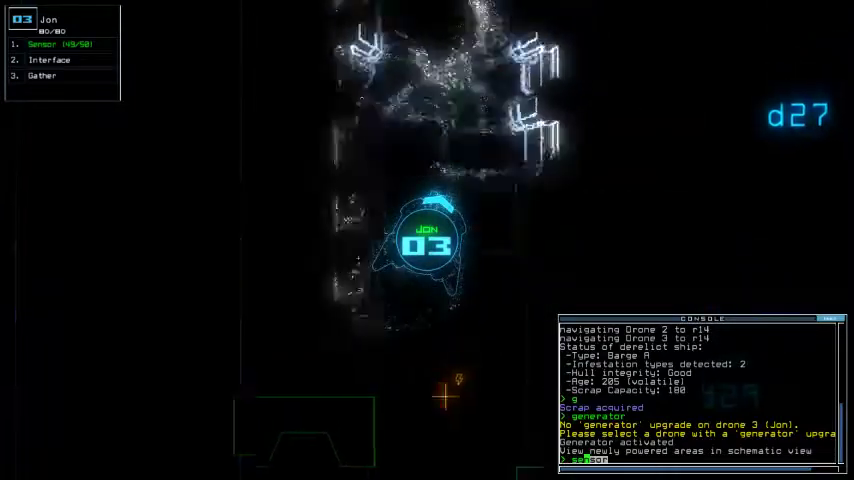
pyautogui.press('Return')
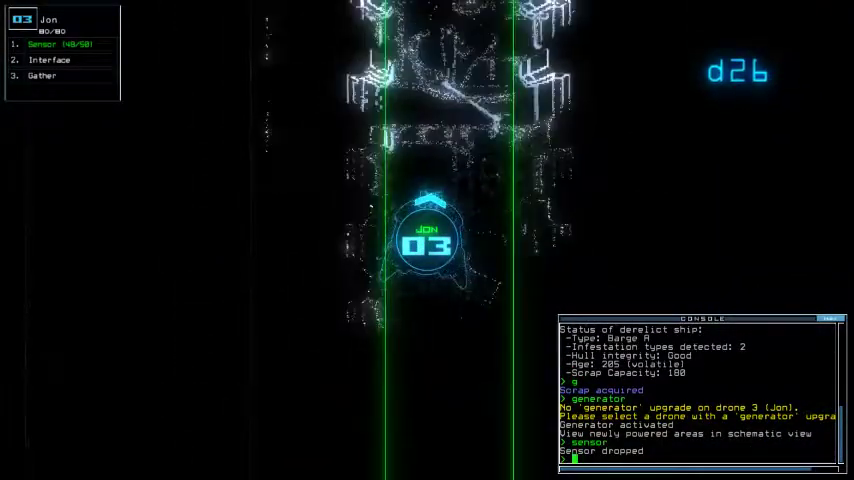
pyautogui.press('Tab')
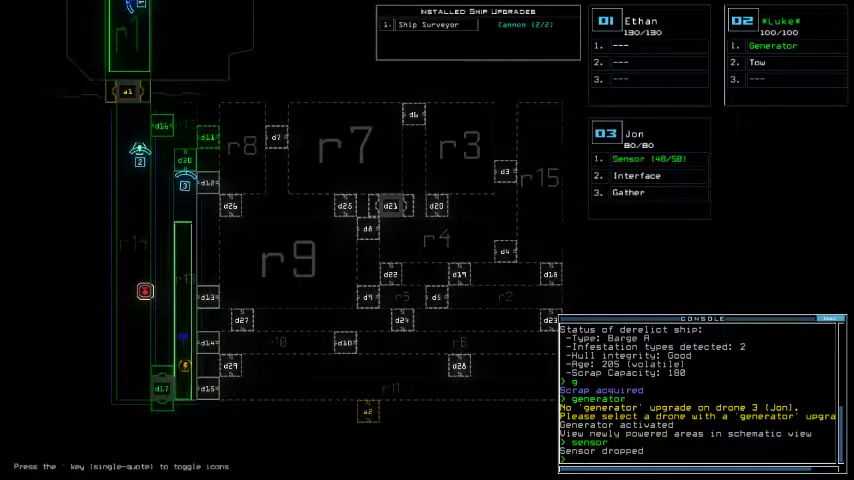
# - Send drone 2 to drone 3's room, drop another Jon sensor, and run Luke's generator
pyautogui.press('Return')
pyautogui.press('Tab')
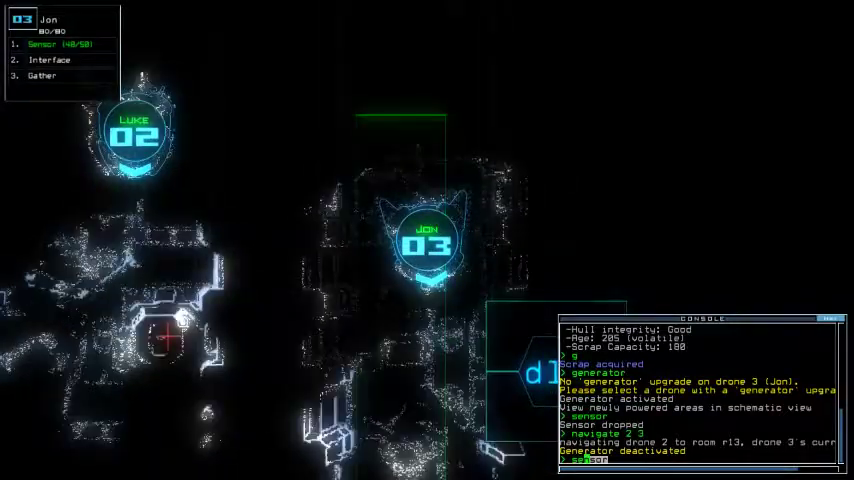
pyautogui.write('se')
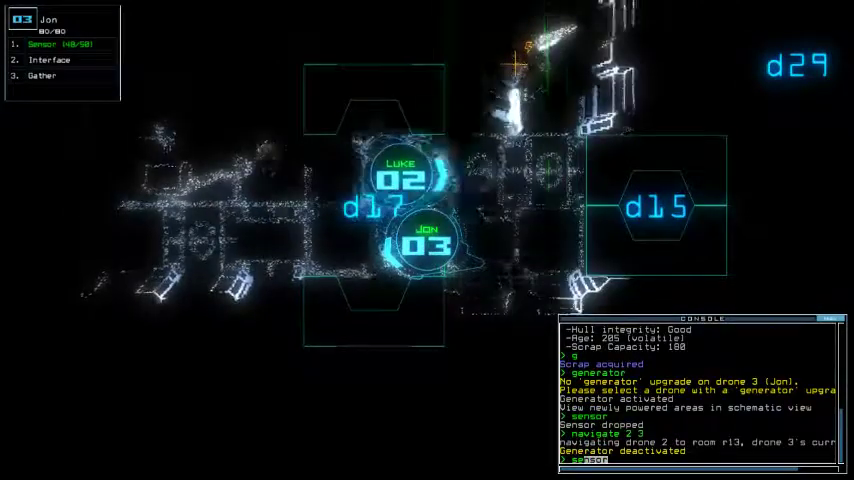
pyautogui.write('ge')
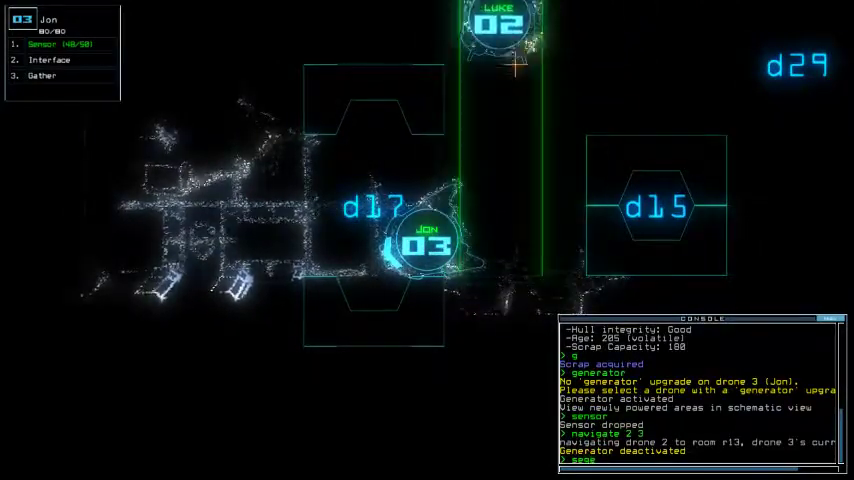
pyautogui.press('BackSpace')
pyautogui.press('BackSpace')
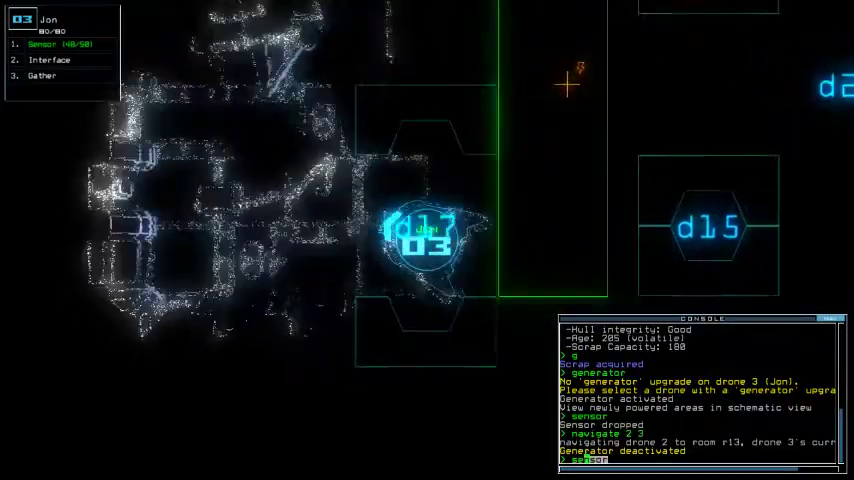
pyautogui.press('Return')
pyautogui.write('generator 2')
pyautogui.press('Tab')
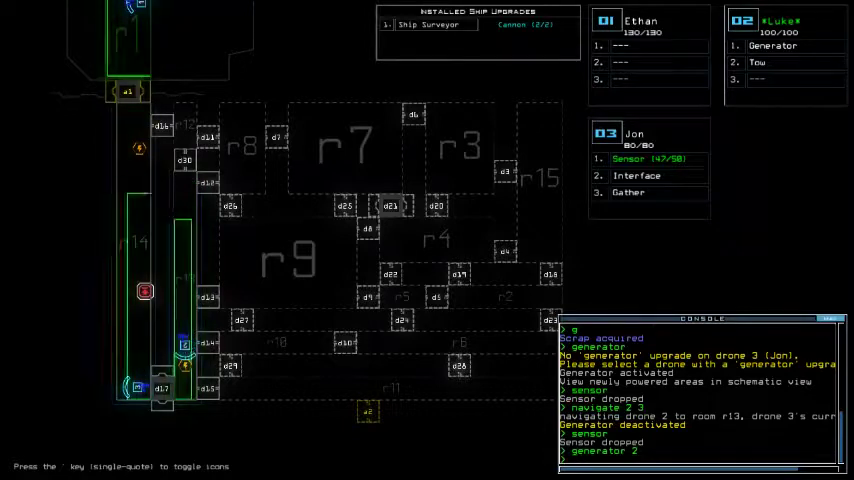
pyautogui.press('Return')
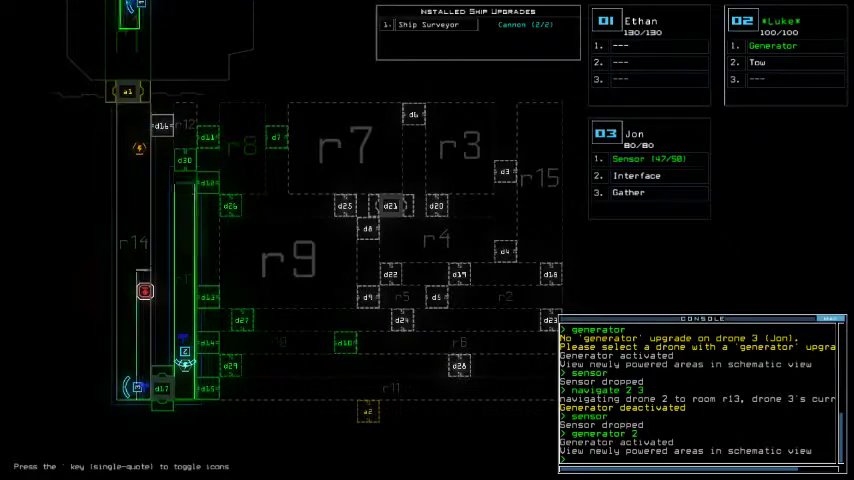
# - Drive Jon up the corridor toward door d30
pyautogui.press('Tab')
pyautogui.press('3')
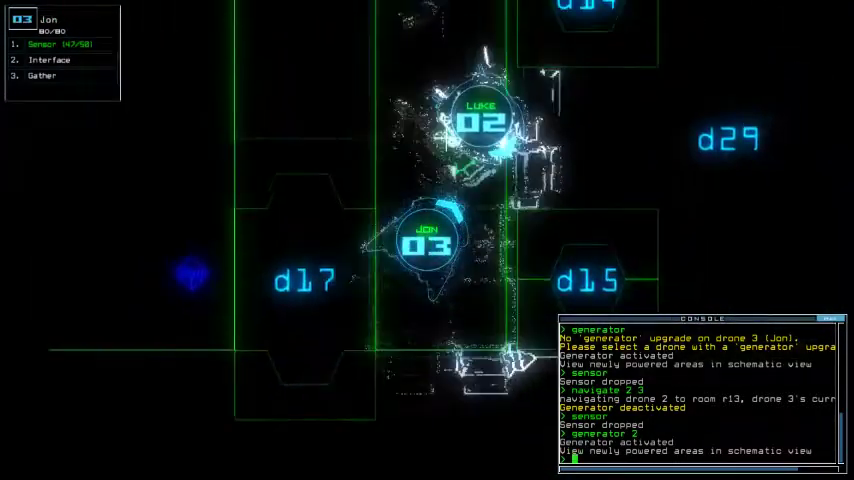
pyautogui.press('Up')
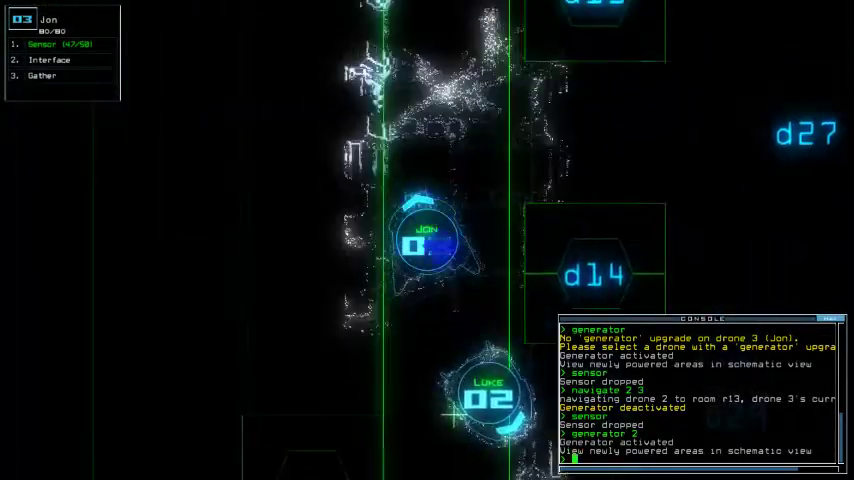
pyautogui.press('Up')
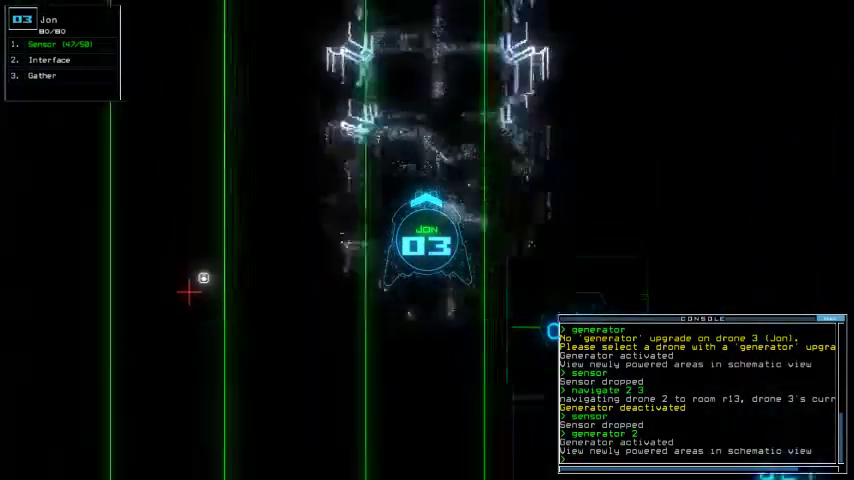
pyautogui.press('Up')
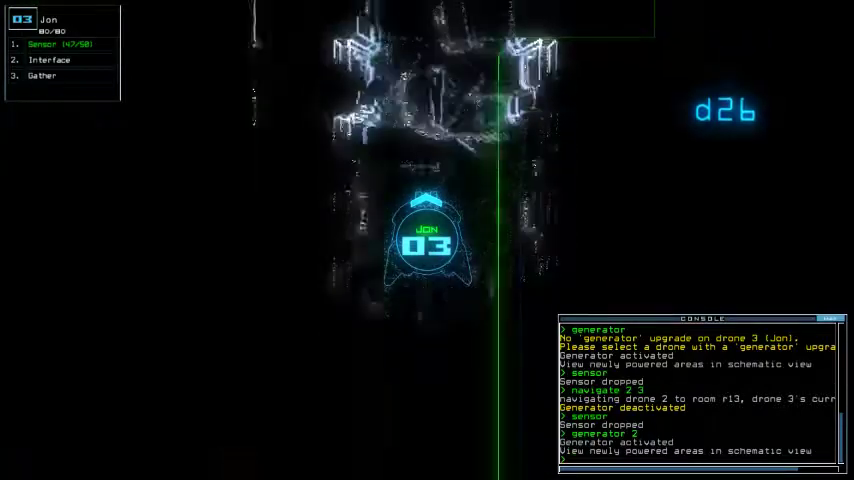
pyautogui.press('Up')
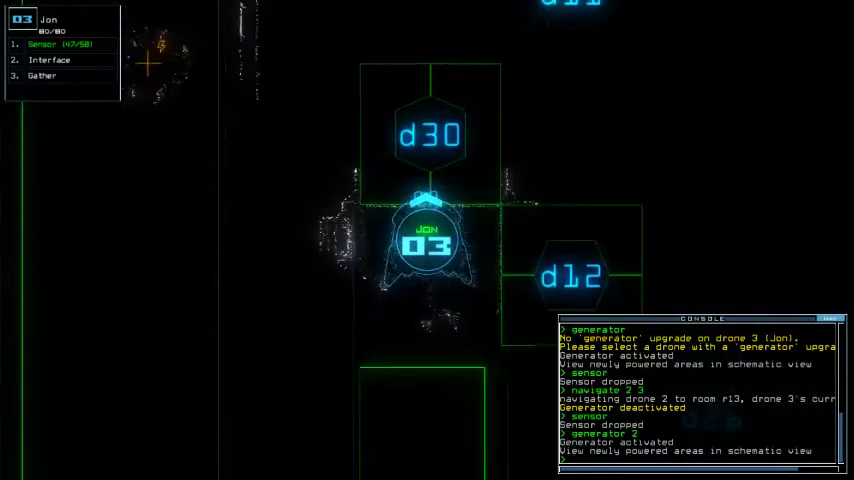
pyautogui.write('d30')
# - Open door d30, drive Jon through and beyond it, and drop a sensor
pyautogui.press('Return')
pyautogui.press('Up')
pyautogui.write('c')
pyautogui.press('Up')
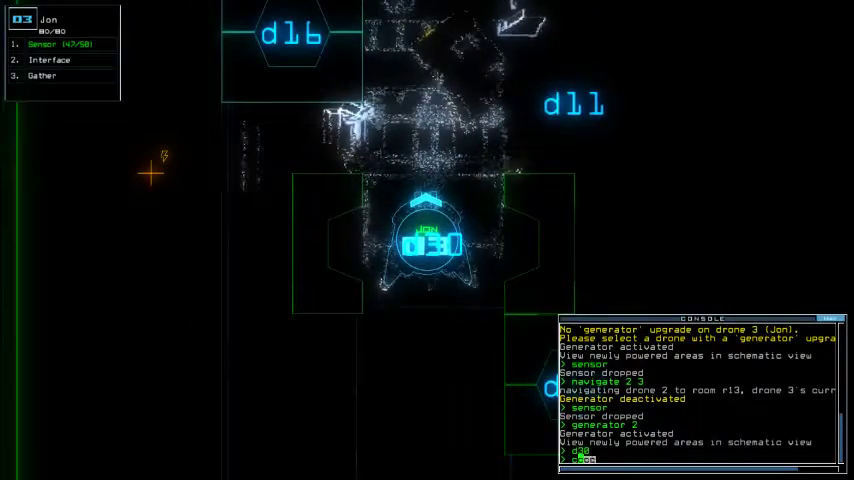
pyautogui.press('BackSpace')
pyautogui.press('BackSpace')
pyautogui.press('Up')
pyautogui.write('see')
pyautogui.press('Return')
pyautogui.press('Up')
pyautogui.write('1g')
# - Gather scrap with Jon, recall drones toward r1, run the generator, and operate doors d30 and d11
pyautogui.press('Return')
pyautogui.press('Tab')
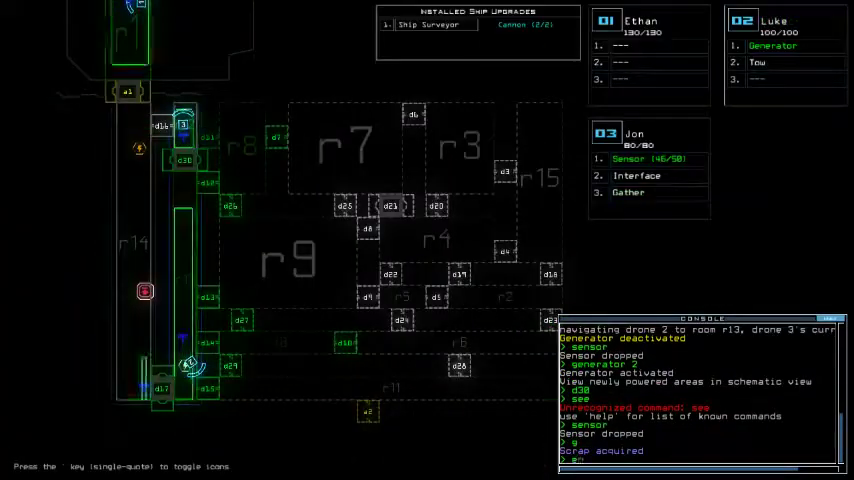
pyautogui.write('g')
pyautogui.press('Return')
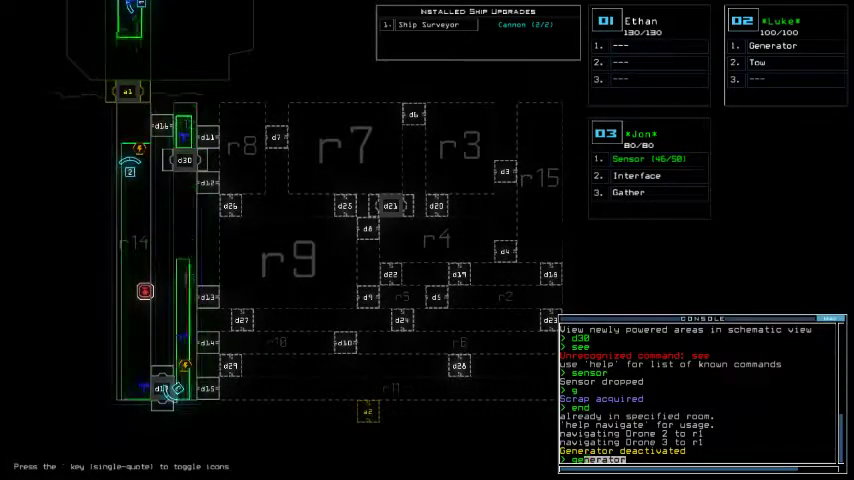
pyautogui.write('d30 d')
pyautogui.press('Return')
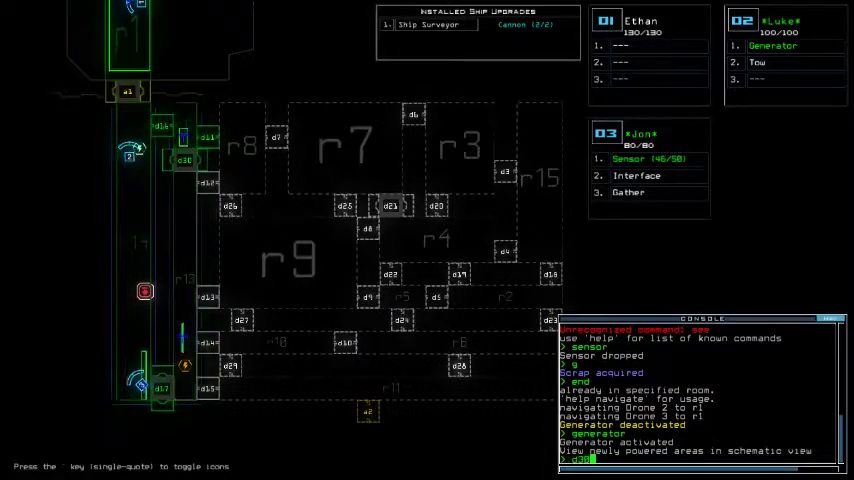
pyautogui.write(' d1')
pyautogui.press('Return')
pyautogui.write('en')
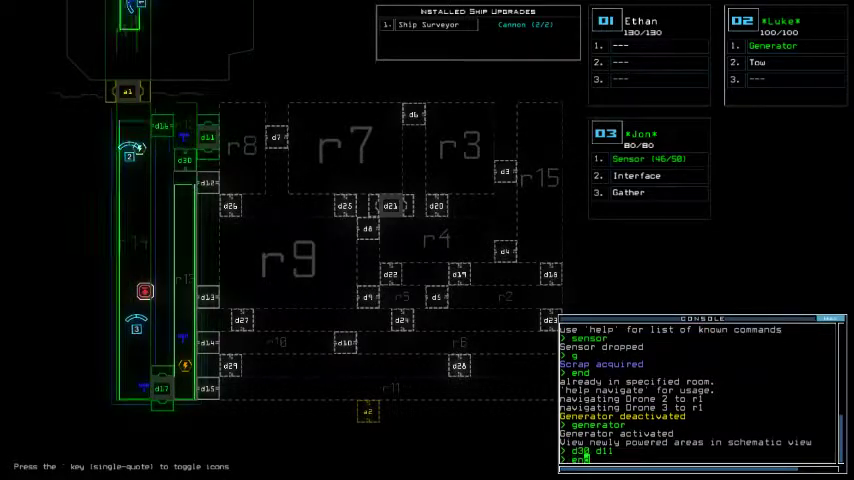
pyautogui.press('Return')
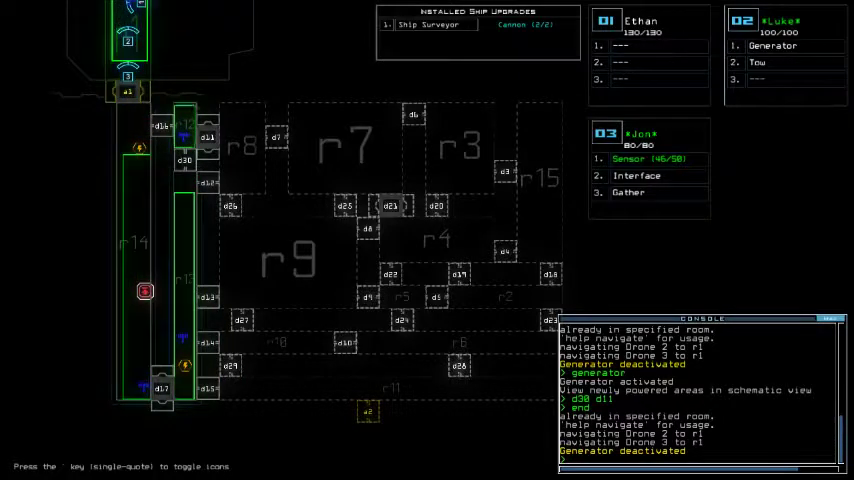
# - Select Luke and run his generator from the suggested command
pyautogui.press('Tab')
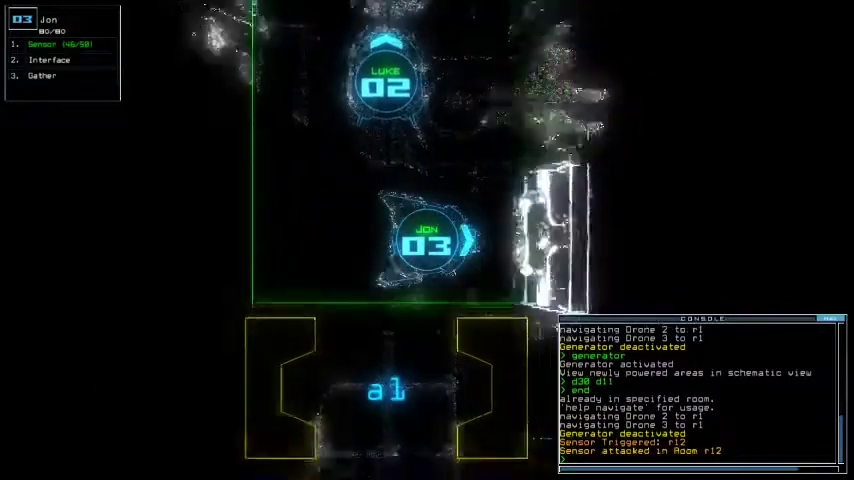
pyautogui.press('2')
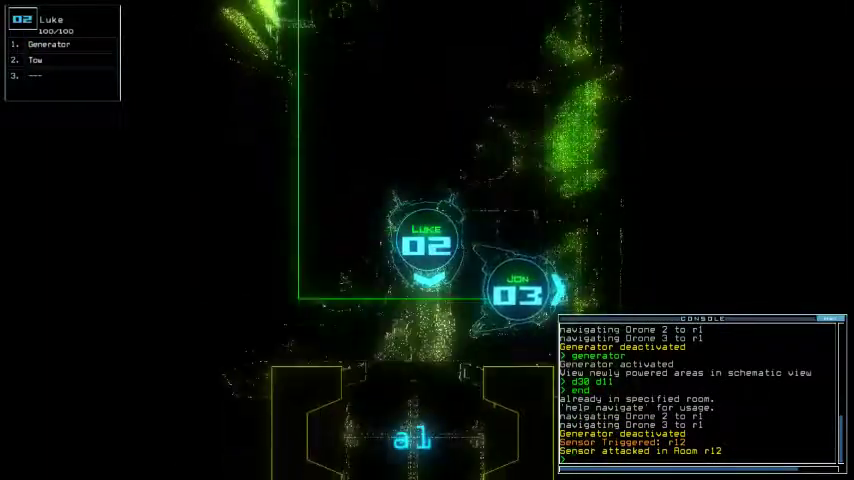
pyautogui.write('ge')
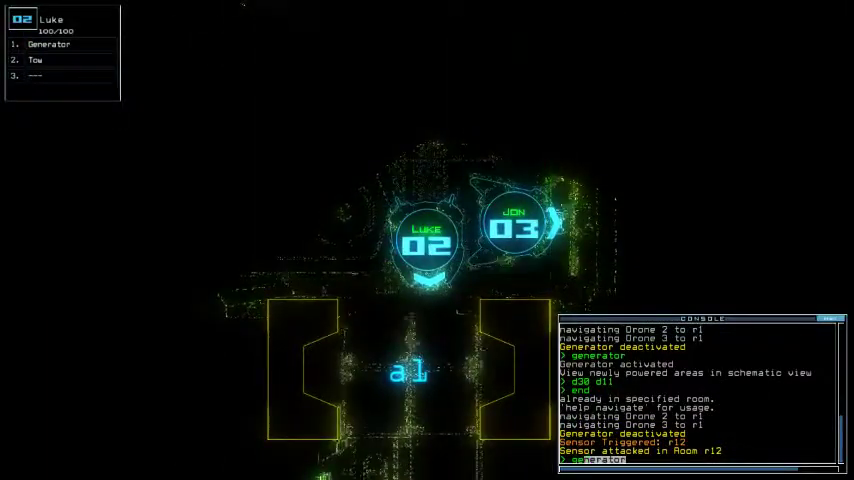
pyautogui.write('nerator ;co')
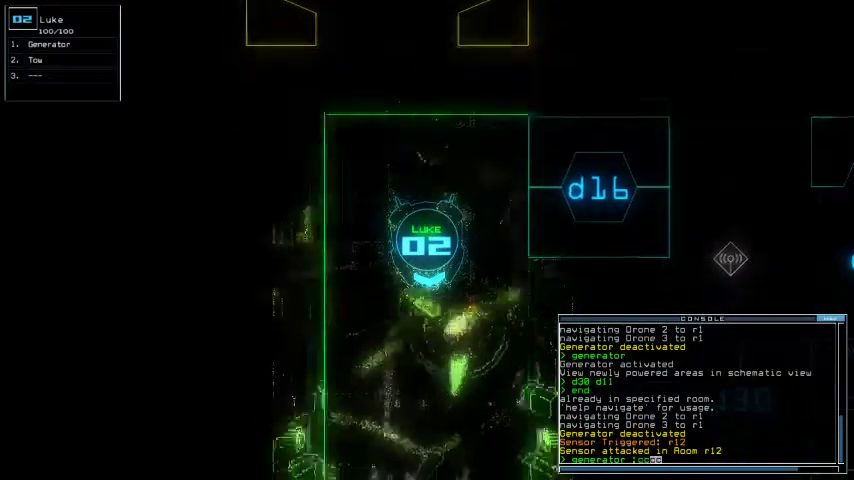
pyautogui.press('Return')
pyautogui.press('Tab')
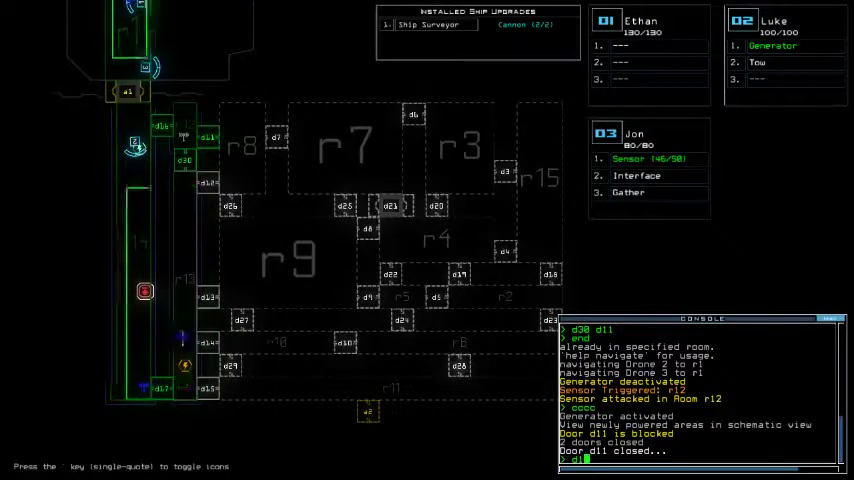
pyautogui.write('7')
# - Open d17, send drones 2 and 3 to r13 and drone 1 to r14, and re-dock at a2
pyautogui.press('Return')
pyautogui.write('navigate 2 r1')
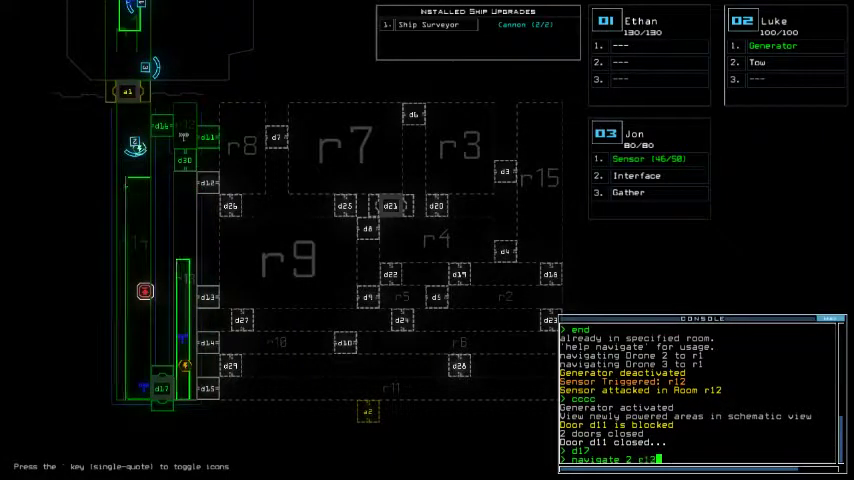
pyautogui.write('3')
pyautogui.press('Return')
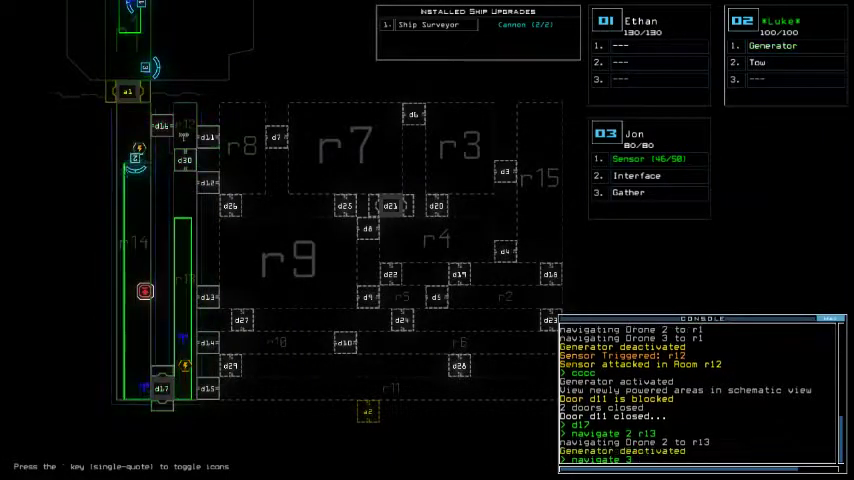
pyautogui.write('13')
pyautogui.press('Return')
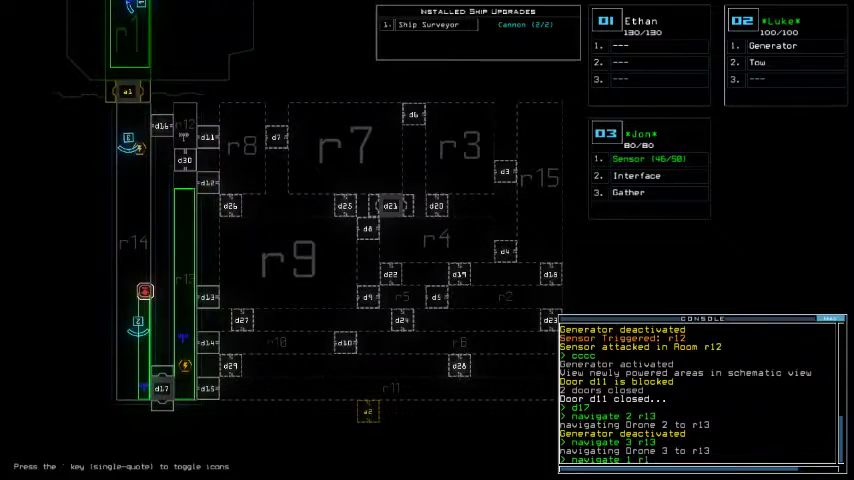
pyautogui.write('14')
pyautogui.press('Return')
pyautogui.write('dock a2')
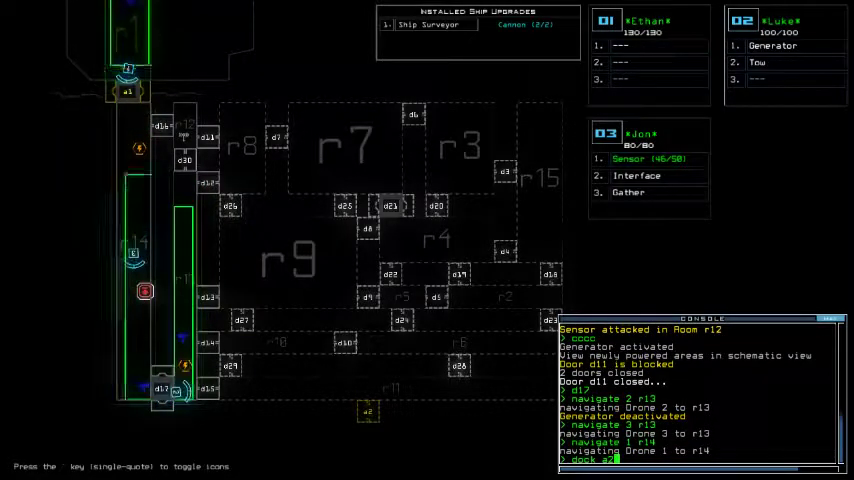
pyautogui.press('Return')
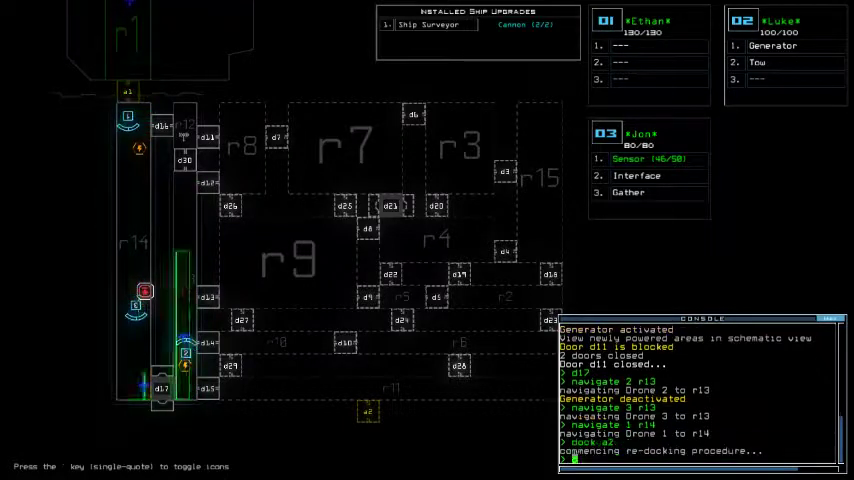
pyautogui.write('ge')
# - Rerun the generator, then have Jon open d12, drop a sensor and gather scrap
pyautogui.press('Return')
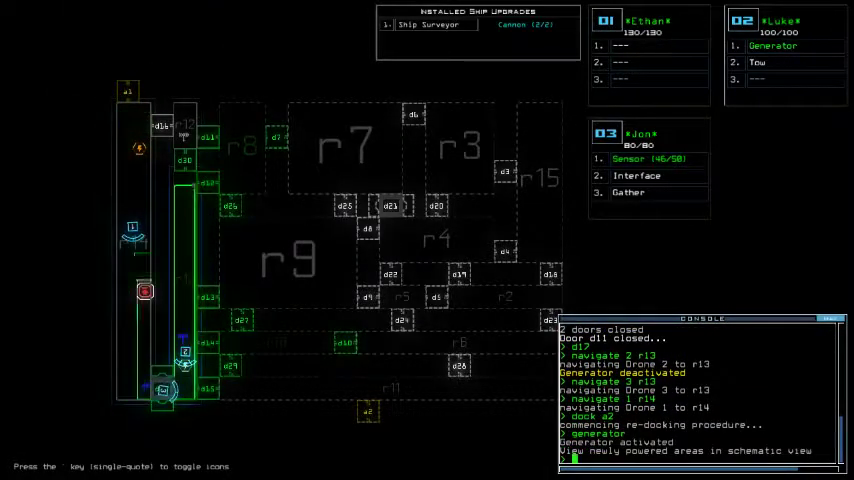
pyautogui.press('3')
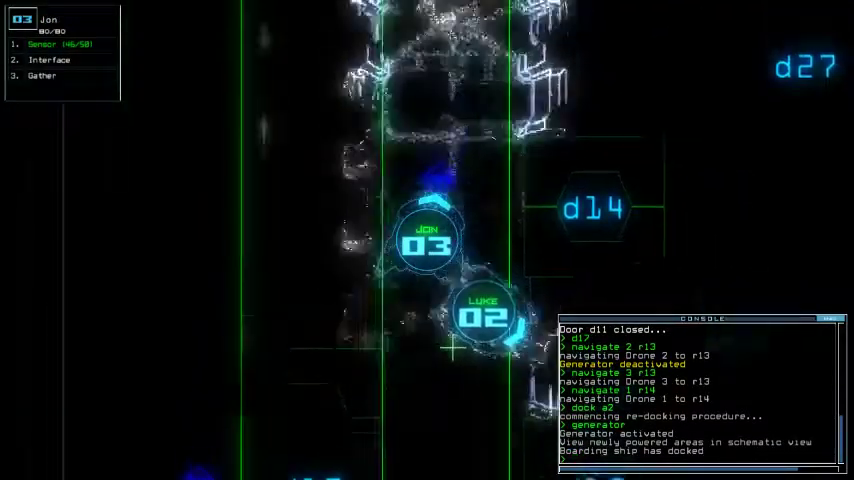
pyautogui.write('2')
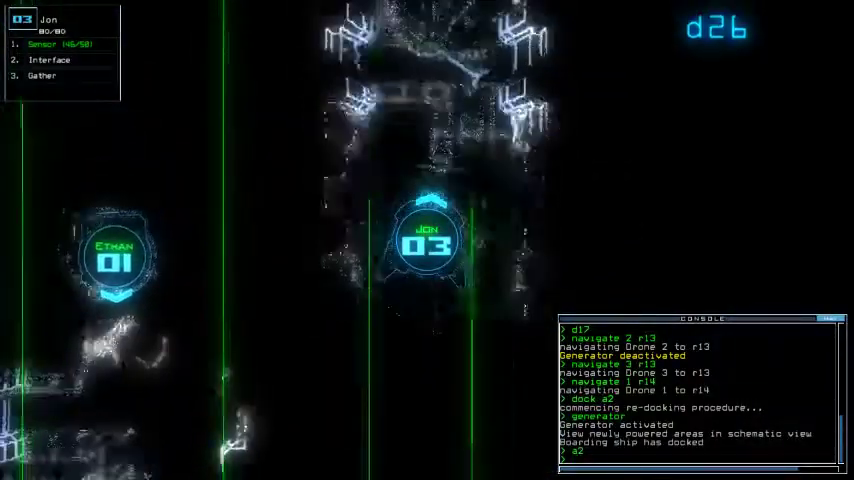
pyautogui.write('d12')
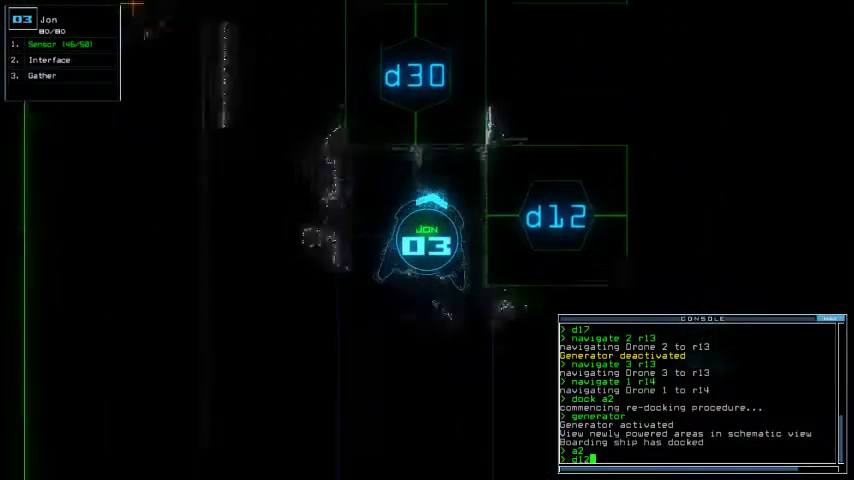
pyautogui.press('Return')
pyautogui.write('sensor')
pyautogui.press('Return')
pyautogui.write('g')
pyautogui.press('Return')
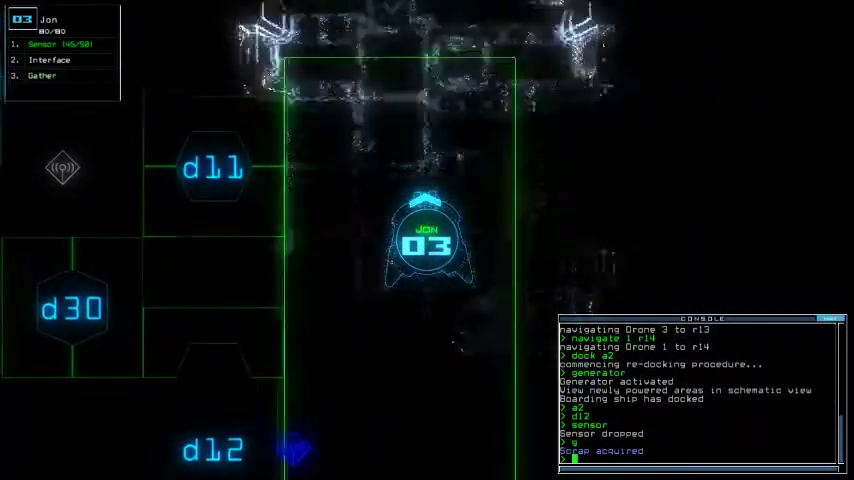
pyautogui.write('inter')
# - Connect Jon's interface, find no powered defence turrets, and disable the interface
pyautogui.press('Return')
pyautogui.write('defense')
pyautogui.press('Return')
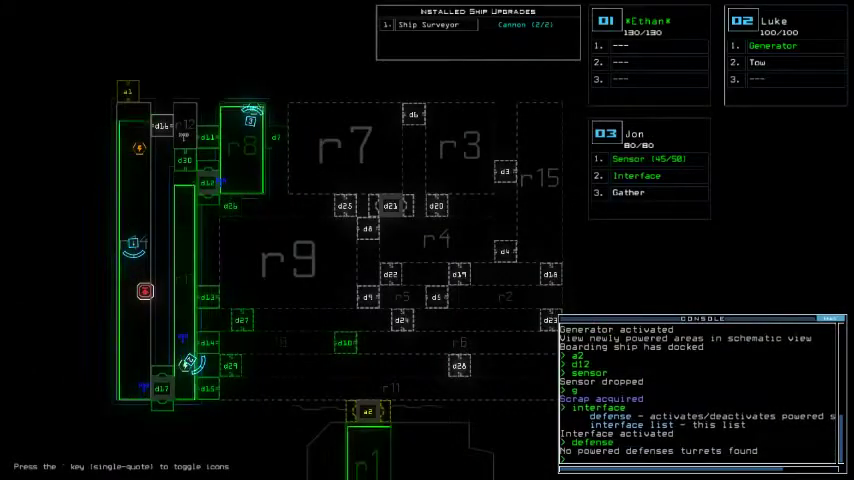
pyautogui.press('Return')
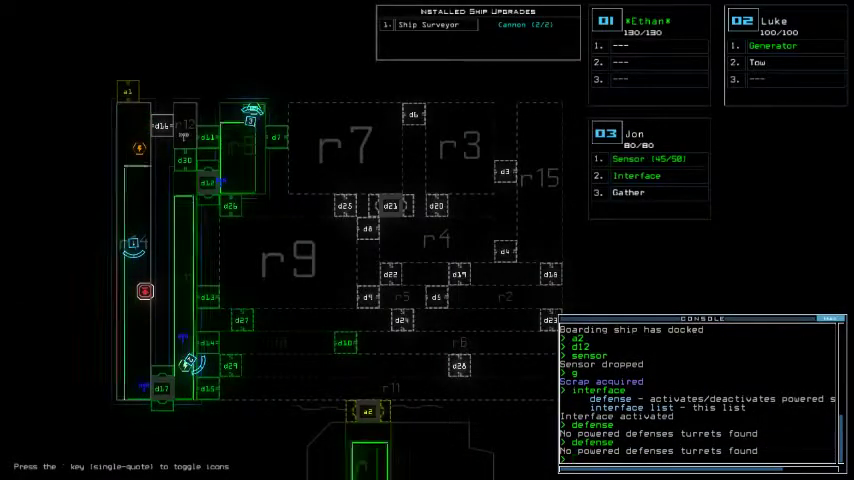
pyautogui.press('Tab')
pyautogui.press('Tab')
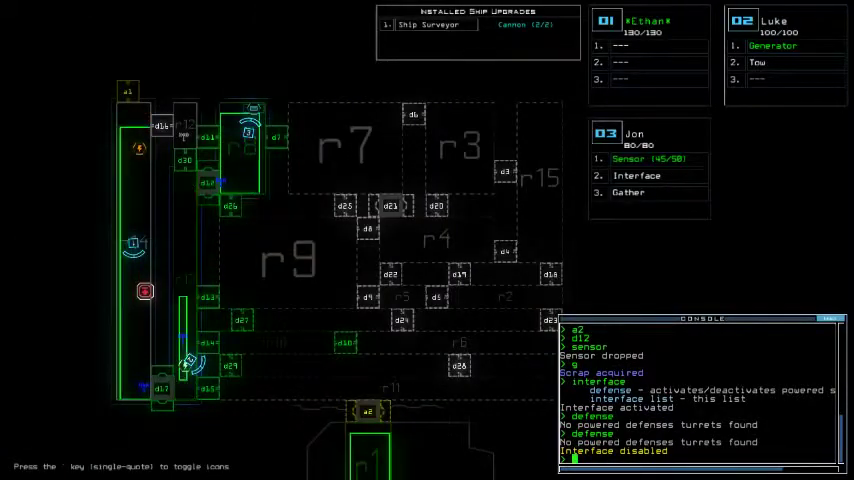
# - Follow Jon on camera and open doors d12 and d26
pyautogui.press('Tab')
pyautogui.press('Down')
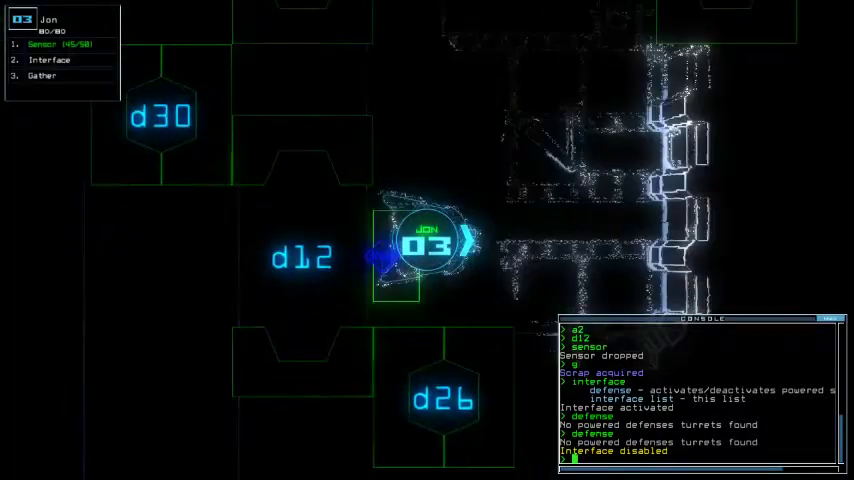
pyautogui.write('d12 d26')
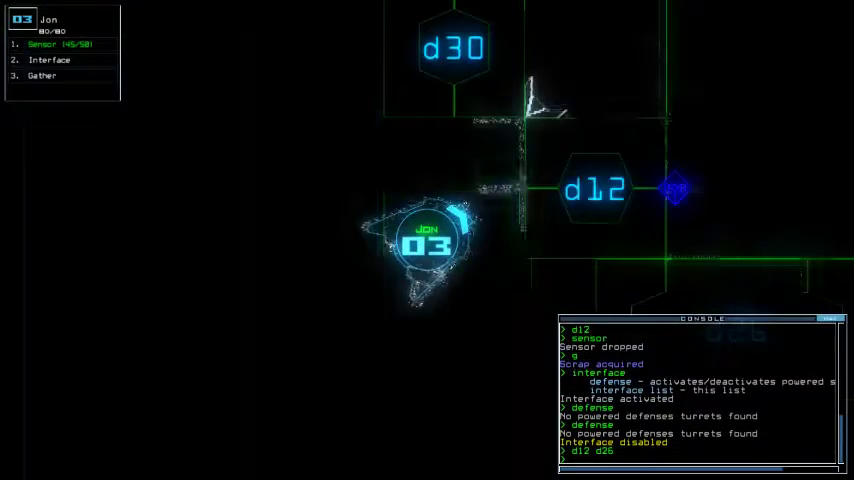
pyautogui.press('Return')
pyautogui.press('Tab')
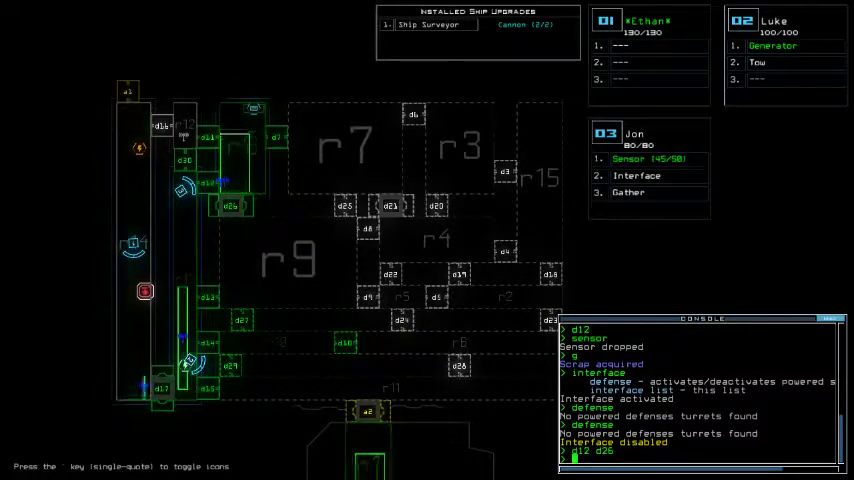
# - Run 'fl' on room r12, toggle airlock a2, and re-dock the ship at a1
pyautogui.press('Return')
pyautogui.write('a2')
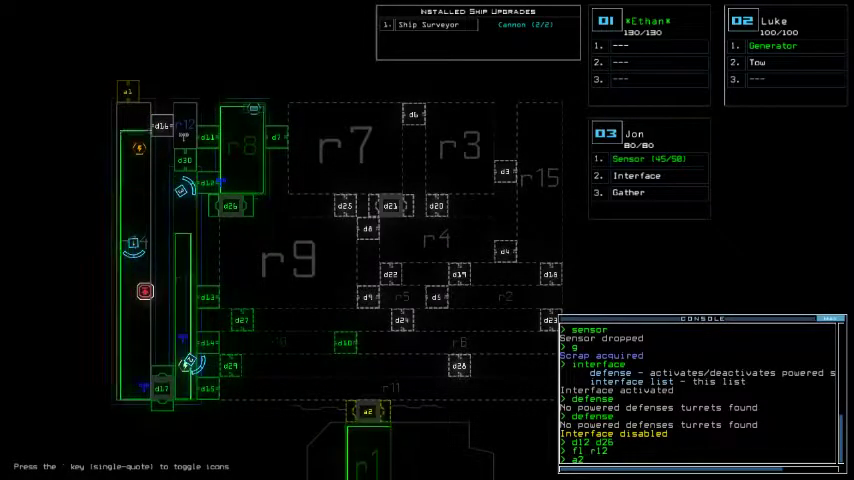
pyautogui.press('Return')
pyautogui.write('dock a1')
pyautogui.press('Return')
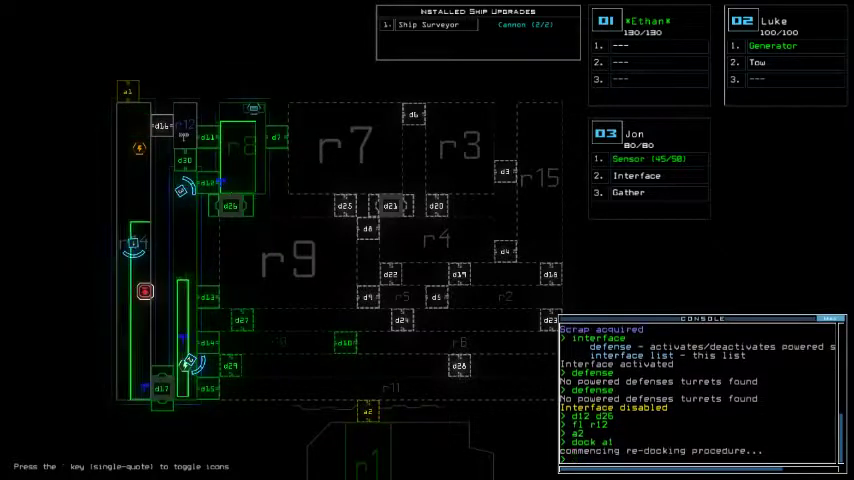
pyautogui.write('navigate 2 3 r14')
# - Send drones 2 and 3 to r14, issue 'a1' and 'end', and check Luke's and Jon's cameras
pyautogui.press('Return')
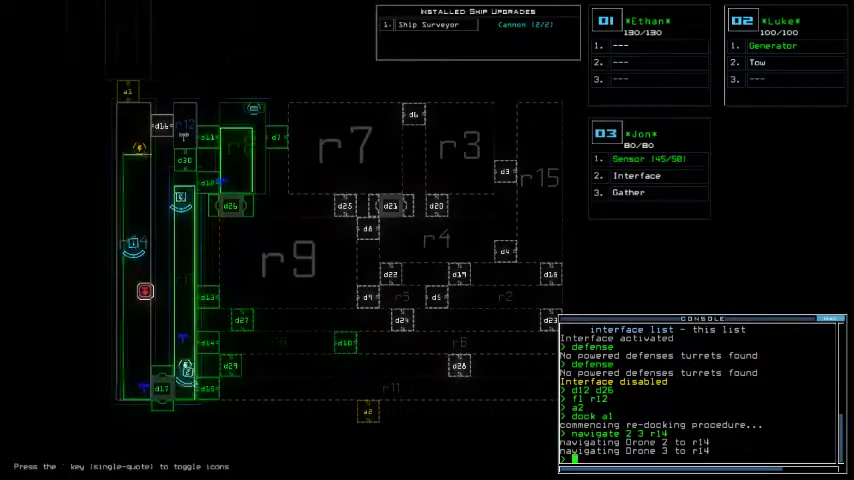
pyautogui.write('a1')
pyautogui.press('Return')
pyautogui.write('end')
pyautogui.press('Return')
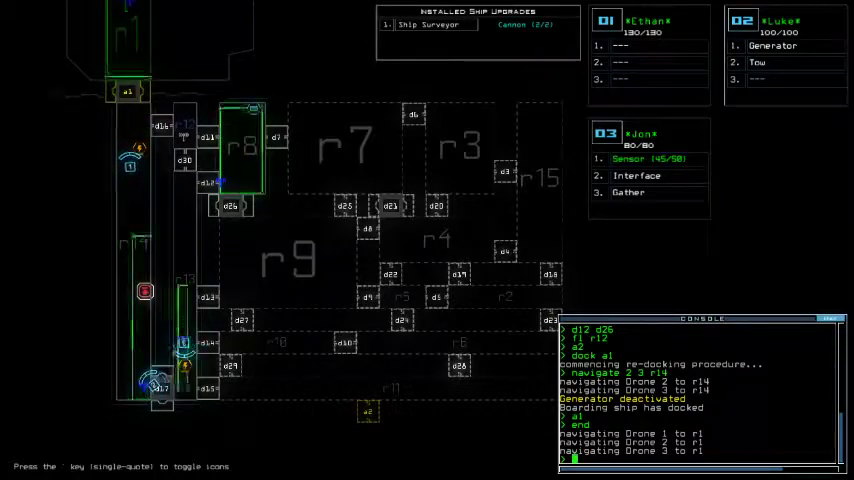
pyautogui.press('Tab')
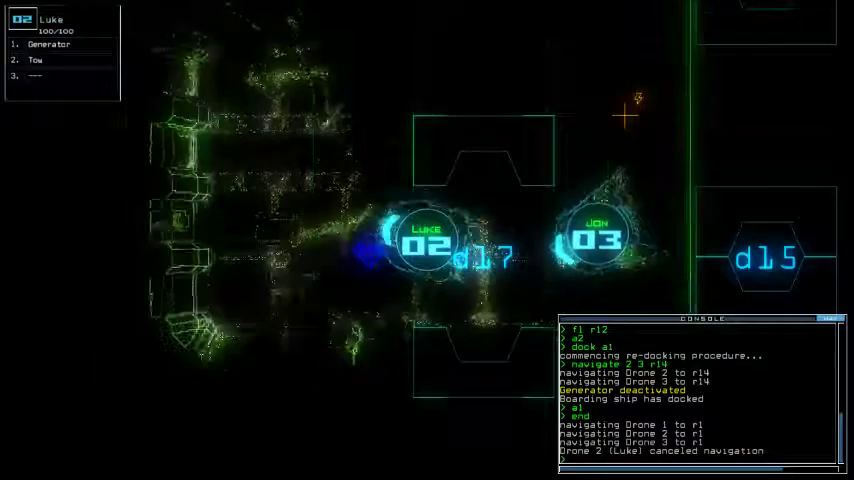
pyautogui.press('3')
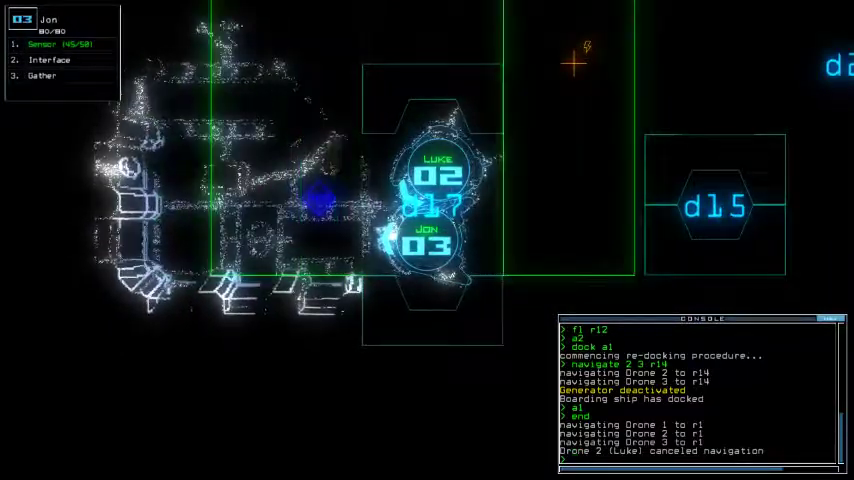
pyautogui.press('Tab')
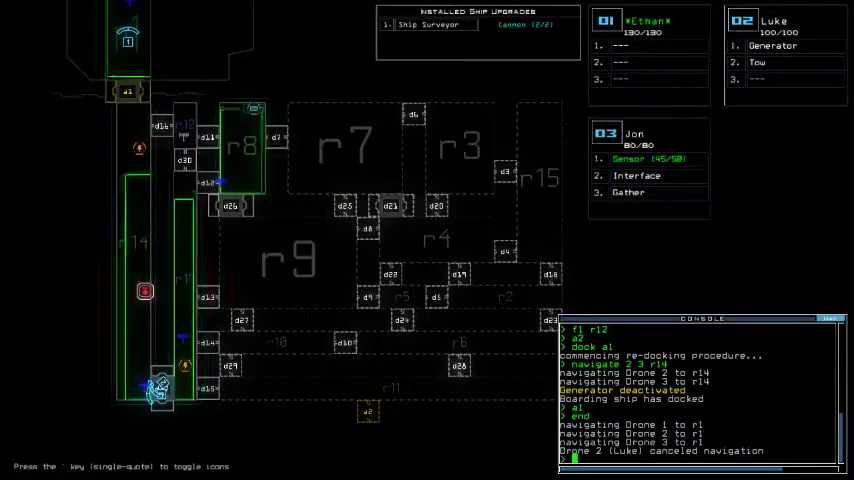
pyautogui.write('2')
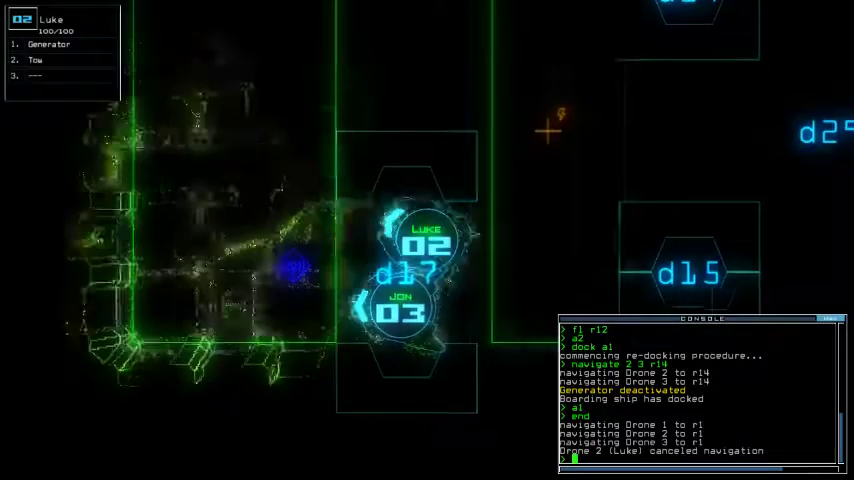
pyautogui.write('g')
# - Reactivate Luke's generator, check the mission time (00:04:04), and select Jon
pyautogui.press('Return')
pyautogui.write('ti')
pyautogui.press('Return')
pyautogui.press('3')
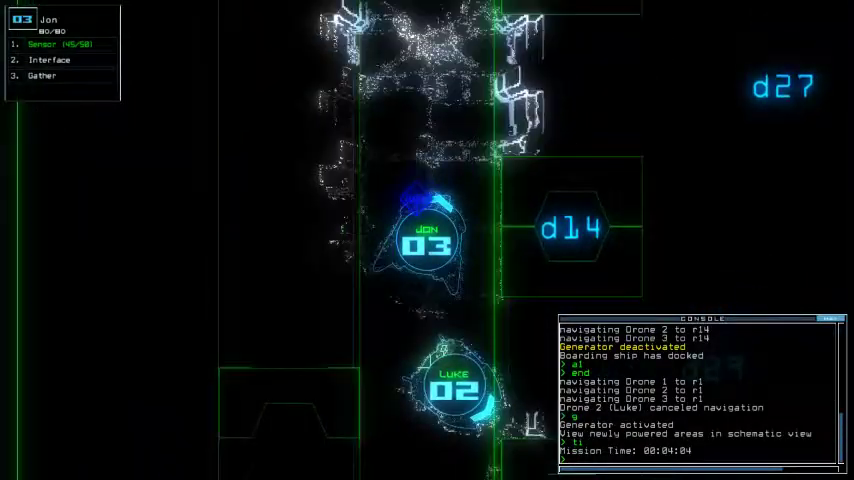
pyautogui.press('Tab')
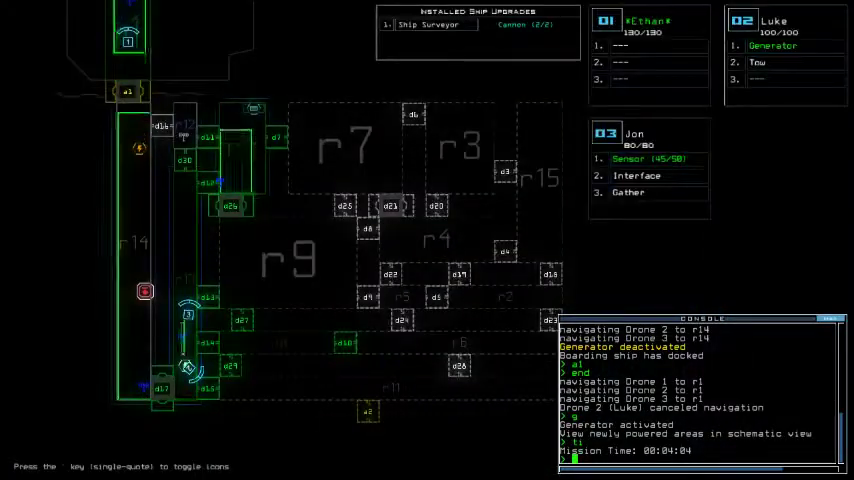
pyautogui.press('Tab')
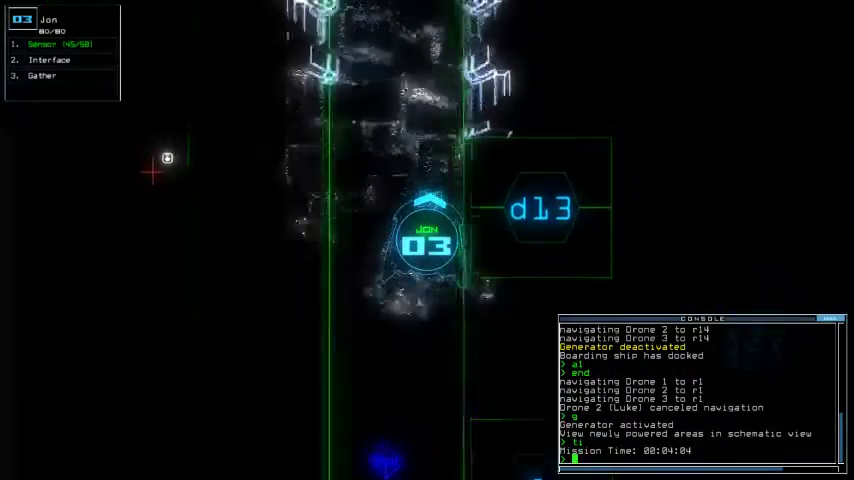
pyautogui.write('d13')
# - Open door d13 with Jon and drop another sensor, leaving 44
pyautogui.press('Return')
pyautogui.write('sensor')
pyautogui.press('Return')
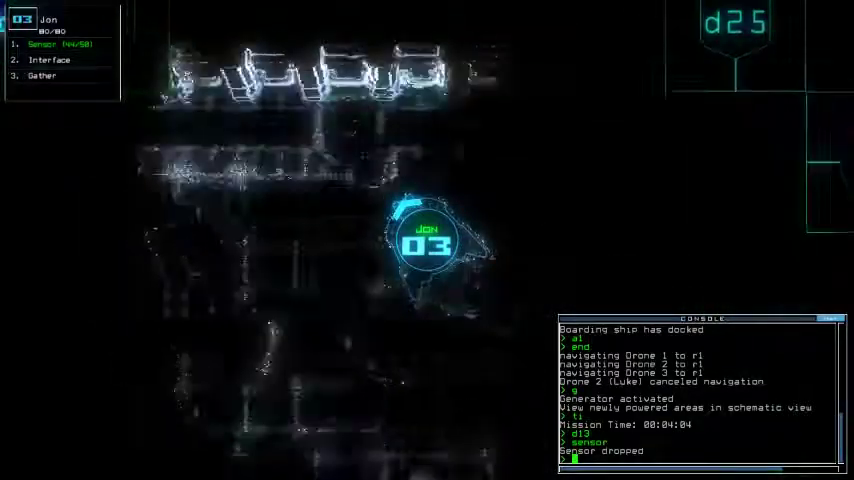
pyautogui.press('Tab')
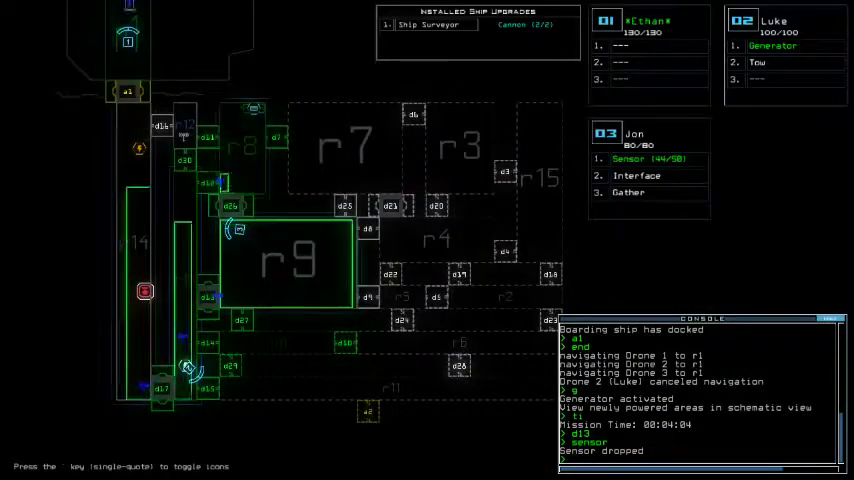
pyautogui.write('d26')
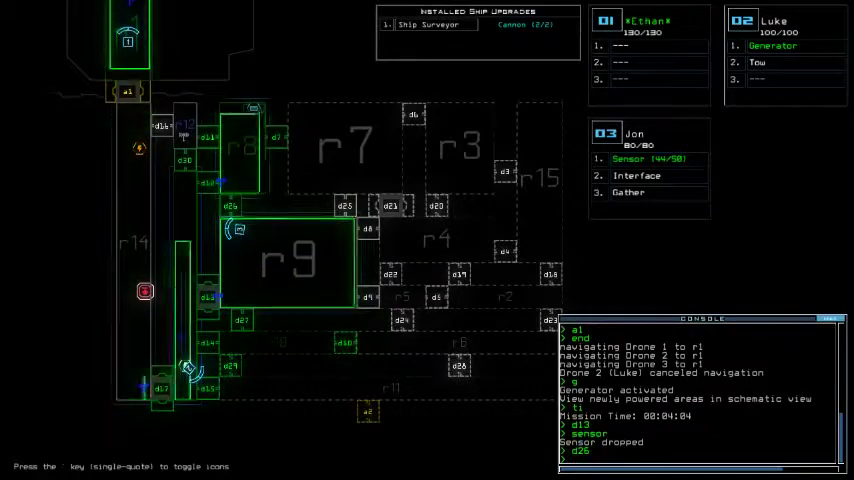
pyautogui.write('d7')
# - Open doors d26, d7, d13, d27 and d15
pyautogui.press('Return')
pyautogui.press('Tab')
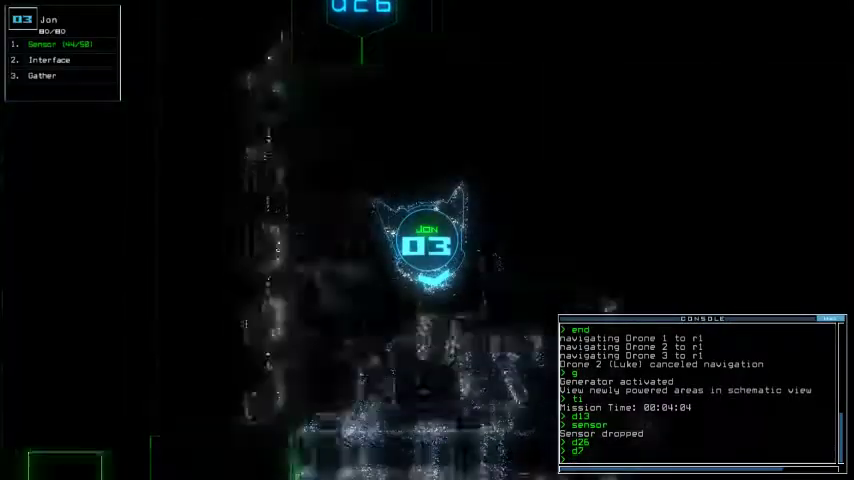
pyautogui.write('d13 d27')
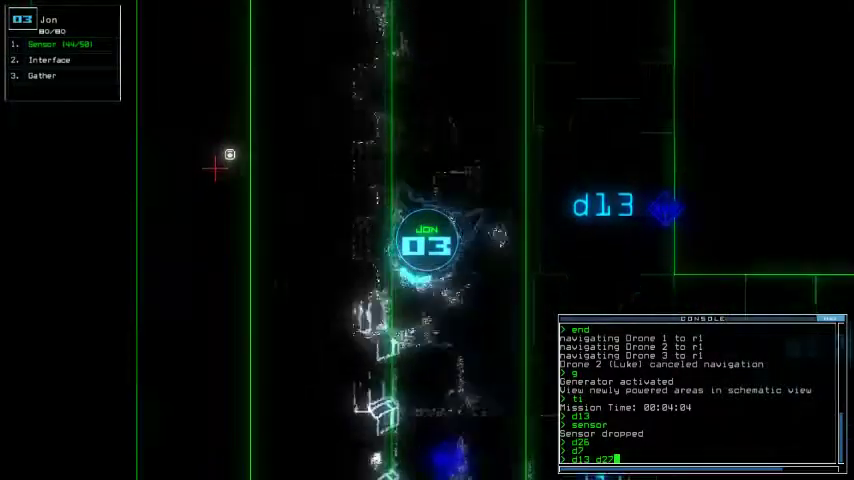
pyautogui.press('Return')
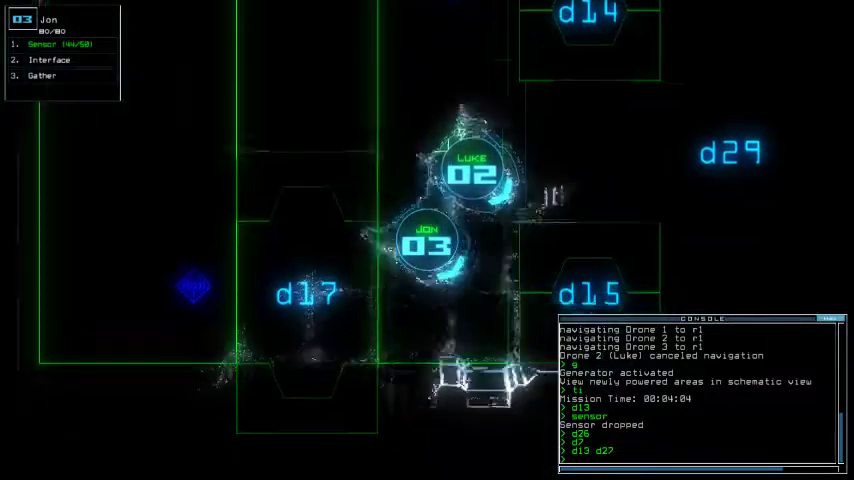
pyautogui.press('Tab')
pyautogui.press('Tab')
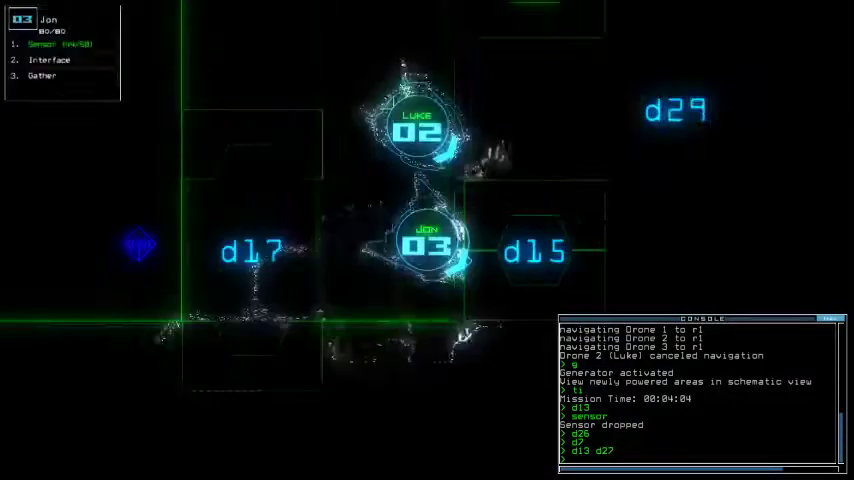
pyautogui.write('d15')
pyautogui.press('Return')
pyautogui.write('sensor')
# - Drop a sensor (43 left) and gather scrap repeatedly, finding no fuel
pyautogui.press('Return')
pyautogui.write('s')
pyautogui.press('Return')
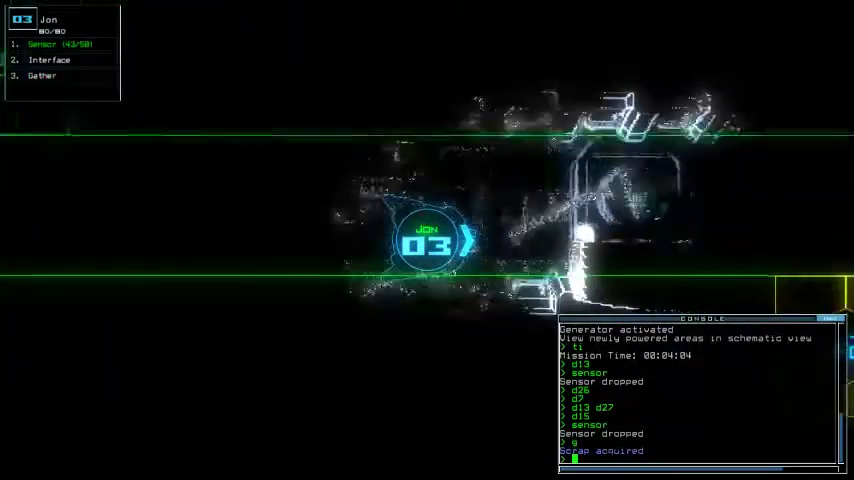
pyautogui.write('g')
pyautogui.press('Return')
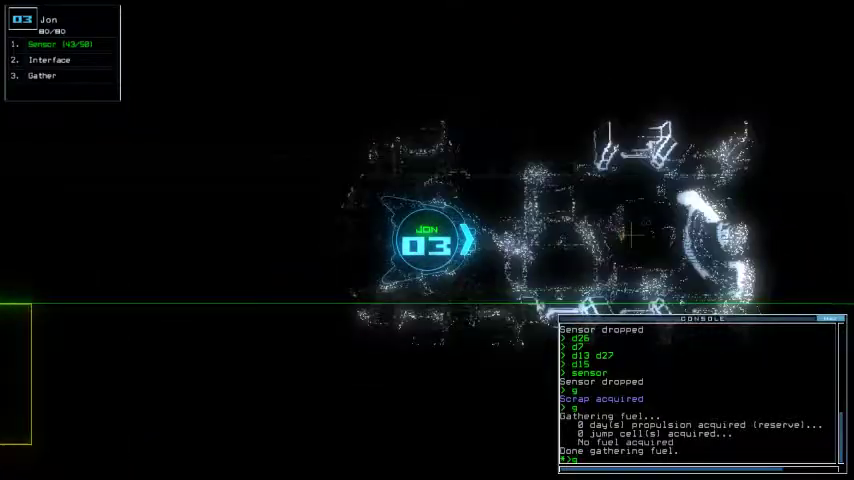
pyautogui.write('g')
pyautogui.press('Return')
pyautogui.write('g')
pyautogui.press('Return')
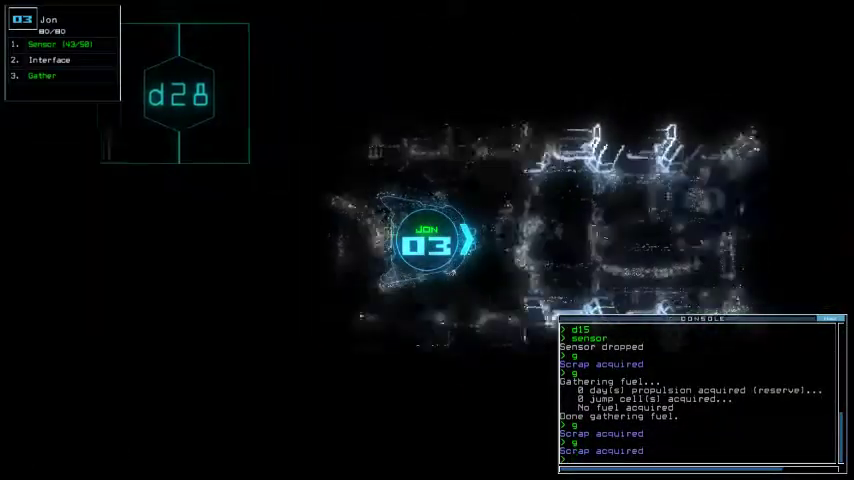
pyautogui.scroll(-5, 427, 240)
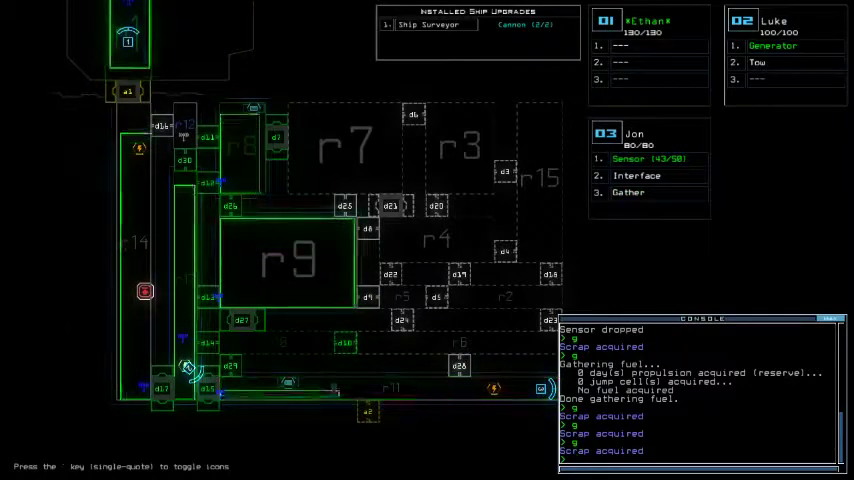
pyautogui.write('d2d7')
# - Open door d7, send Luke to r11, and re-dock the boarding ship at a2
pyautogui.press('Return')
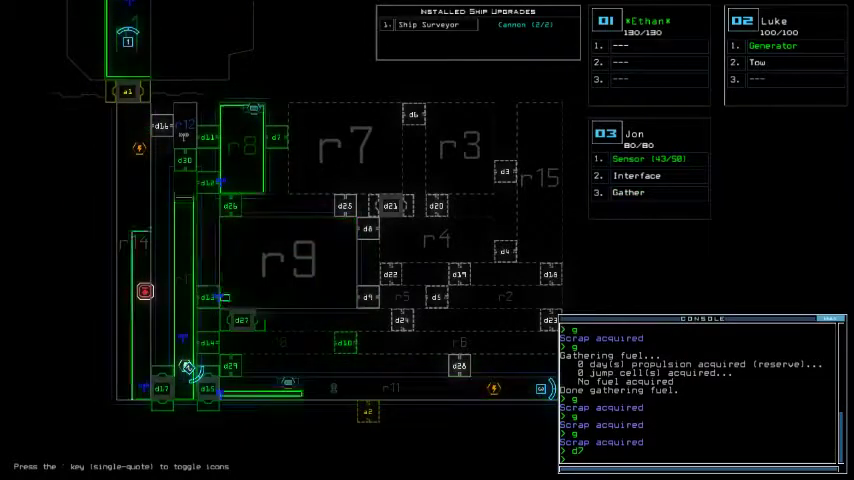
pyautogui.write('11')
pyautogui.press('Return')
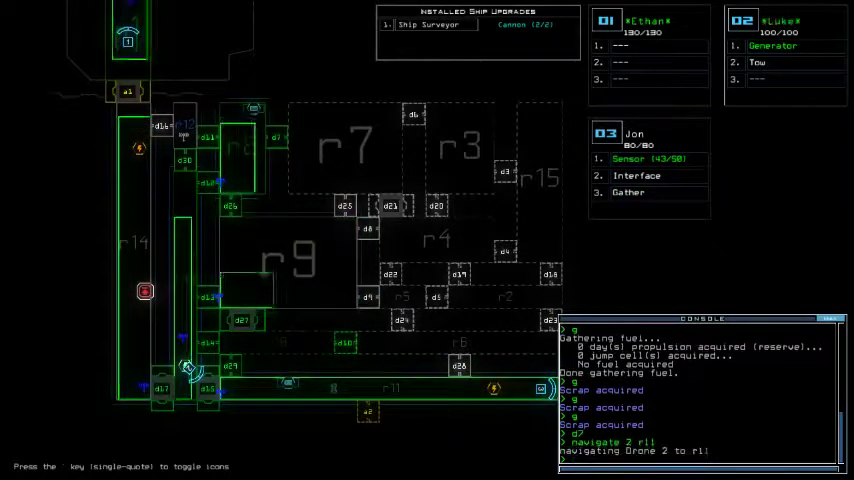
pyautogui.write('dock a2')
pyautogui.press('Return')
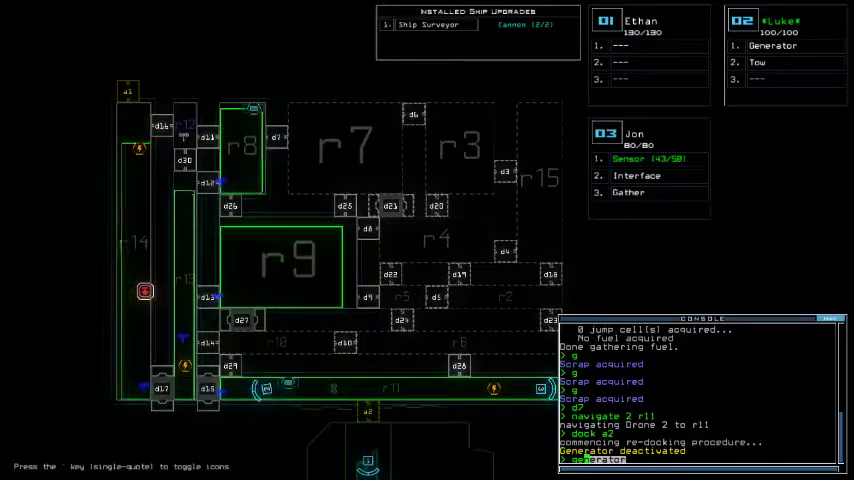
pyautogui.write('e')
# - Run the generator and connect Jon's drone to the ship interface
pyautogui.press('Tab')
pyautogui.press('Return')
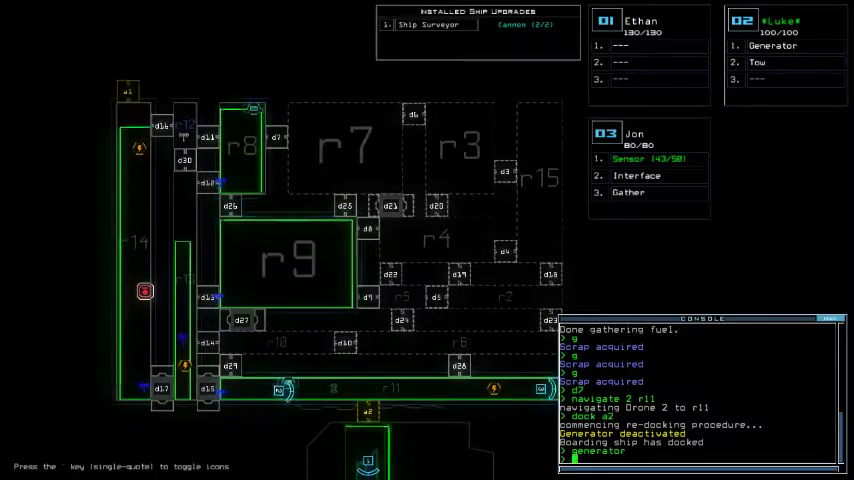
pyautogui.write('a2')
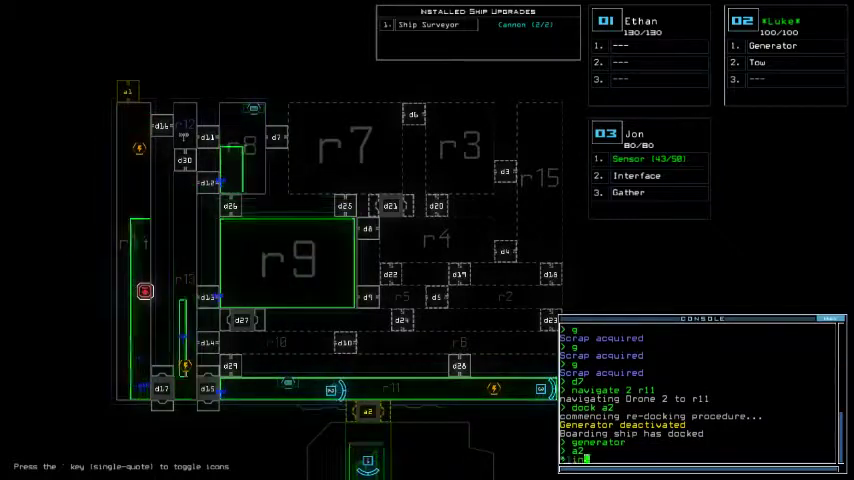
pyautogui.press('Tab')
pyautogui.press('Return')
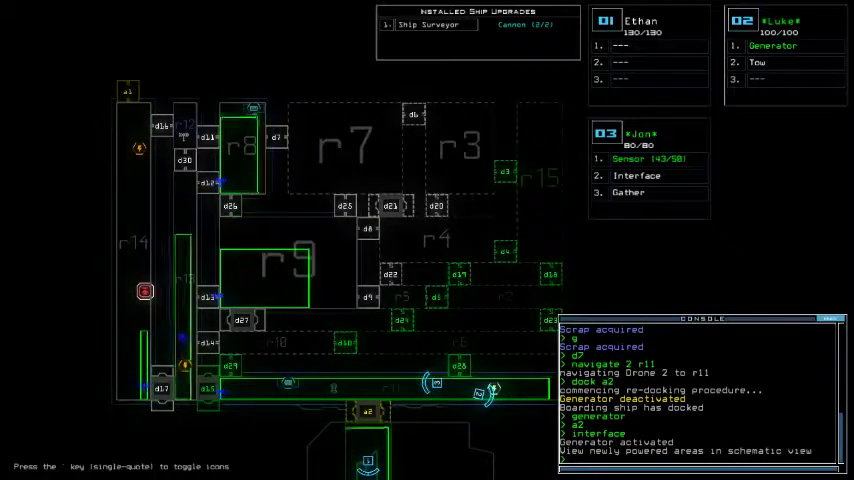
pyautogui.write('5')
# - Open d15, run defenses to kill 17 enemies in r15, then end to recall drones
pyautogui.press('Return')
pyautogui.write('de')
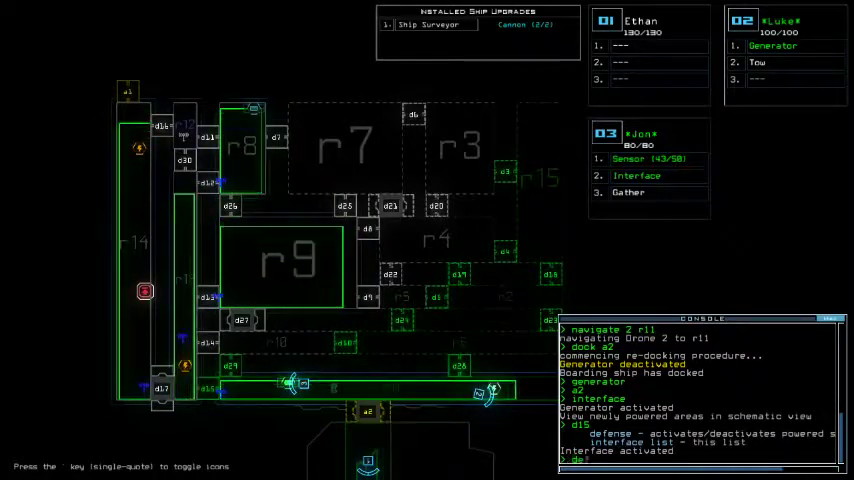
pyautogui.press('Return')
pyautogui.press('Return')
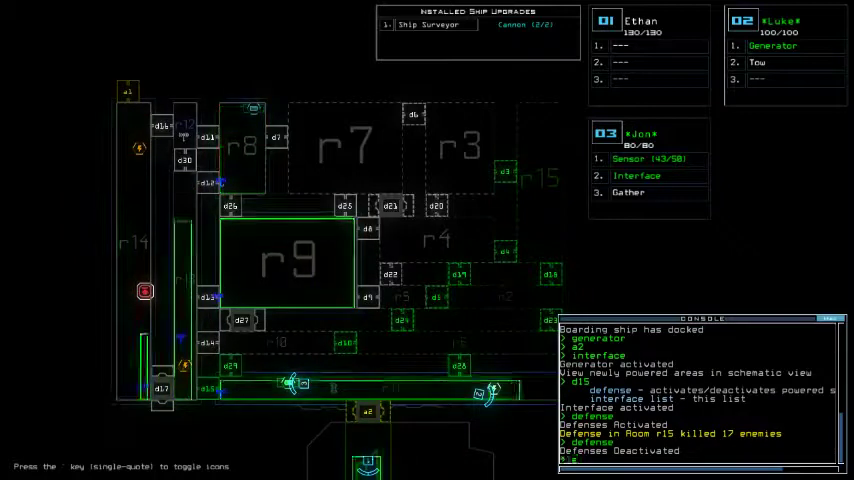
pyautogui.write('nd')
pyautogui.press('Return')
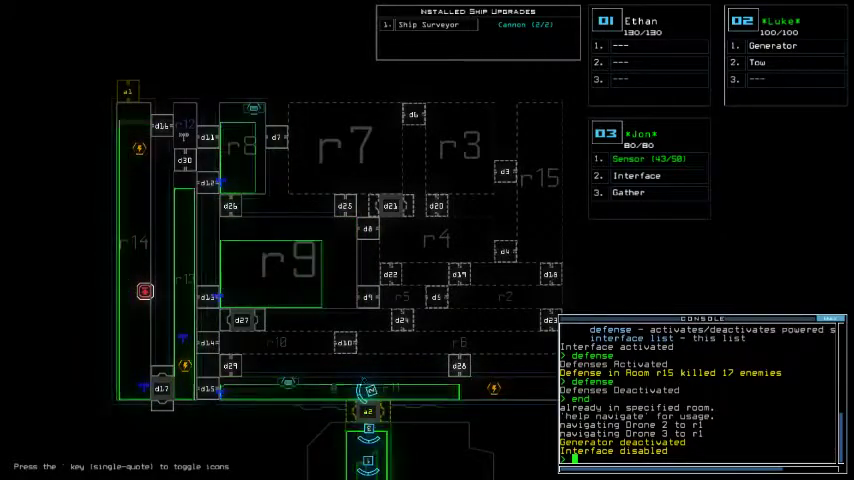
# - Cycle through Luke's, Jon's and Ethan's drone cameras, finishing on Ethan's view
pyautogui.press('2')
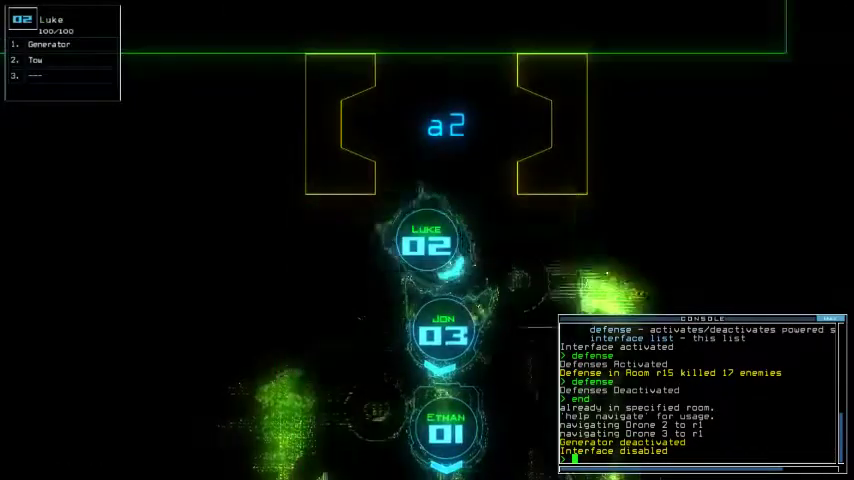
pyautogui.press('3')
pyautogui.press('Tab')
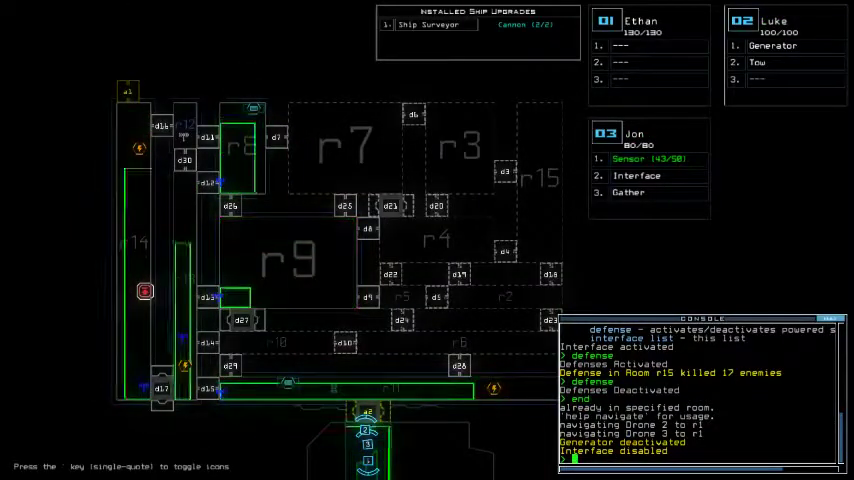
pyautogui.press('1')
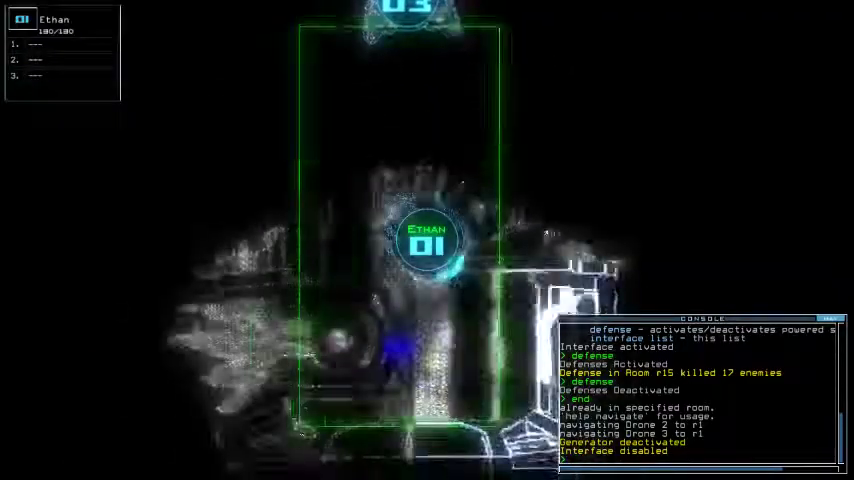
# - Restart the ship's generator from Luke's drone
pyautogui.press('3')
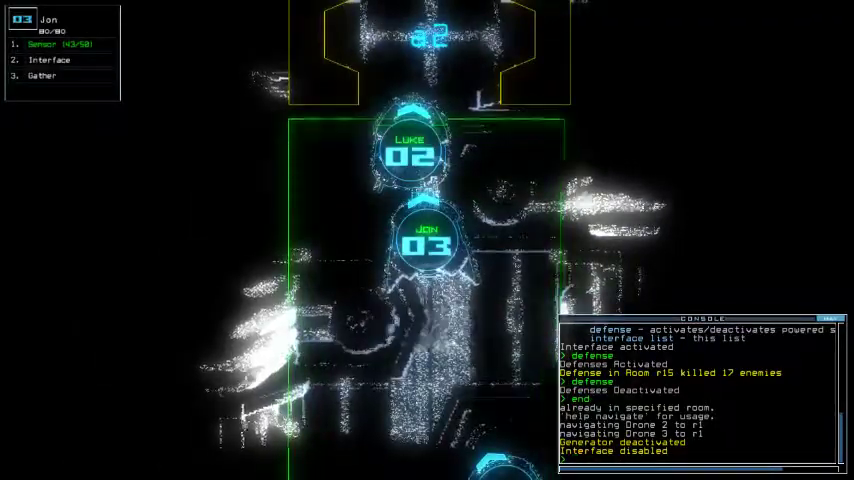
pyautogui.press('Tab')
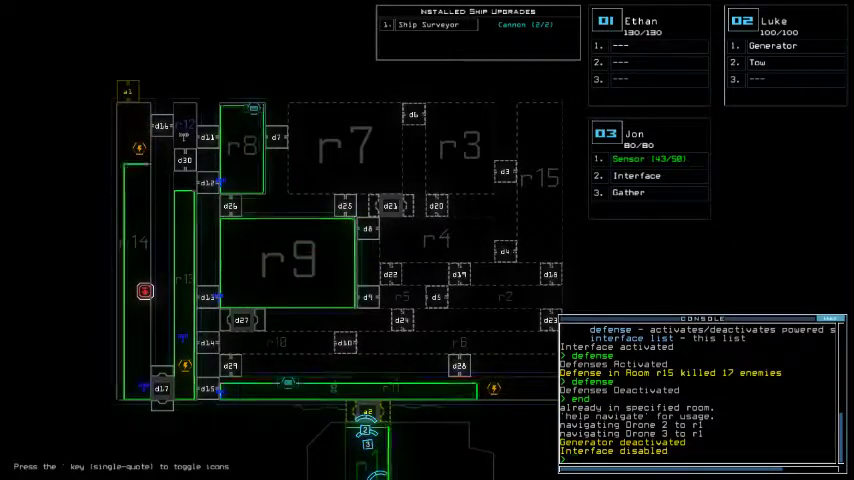
pyautogui.press('Tab')
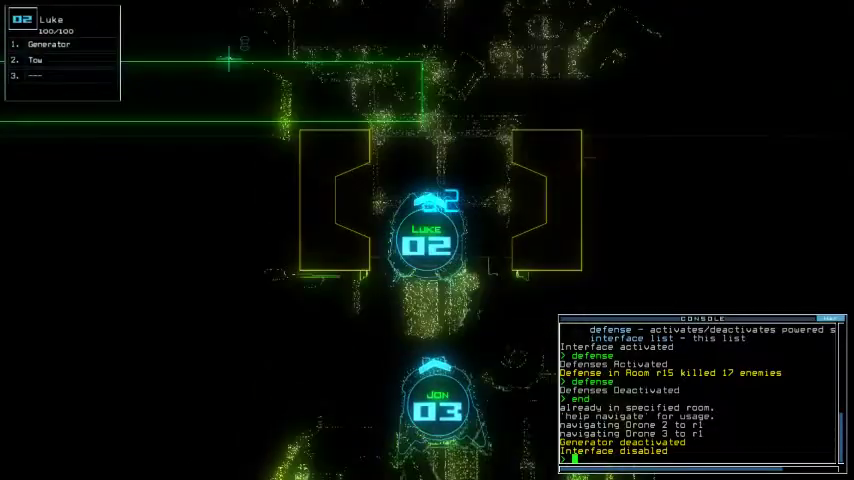
pyautogui.write('generator')
pyautogui.press('Tab')
pyautogui.press('Return')
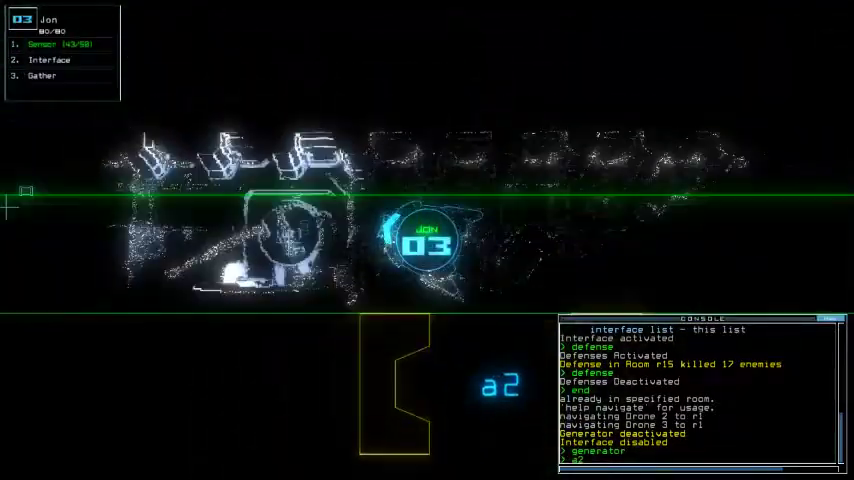
pyautogui.write('a2')
# - Have Jon open airlock a2 and door d29, then drop a sensor (42 left)
pyautogui.press('Return')
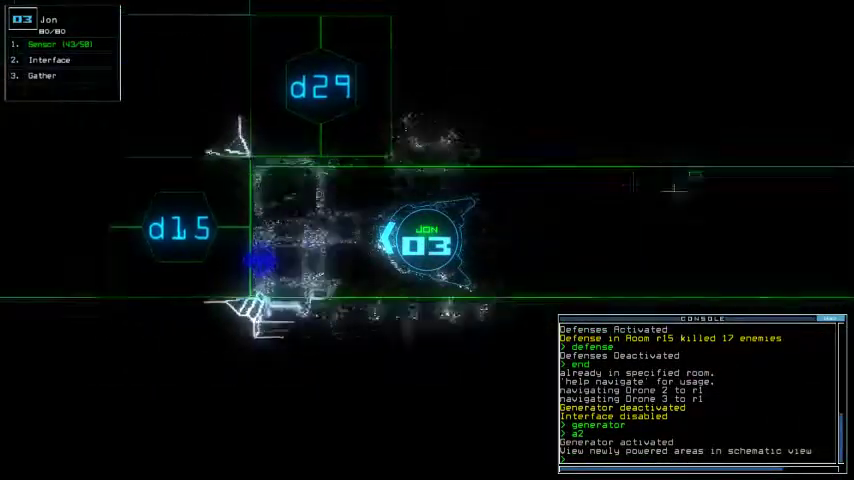
pyautogui.write('d29')
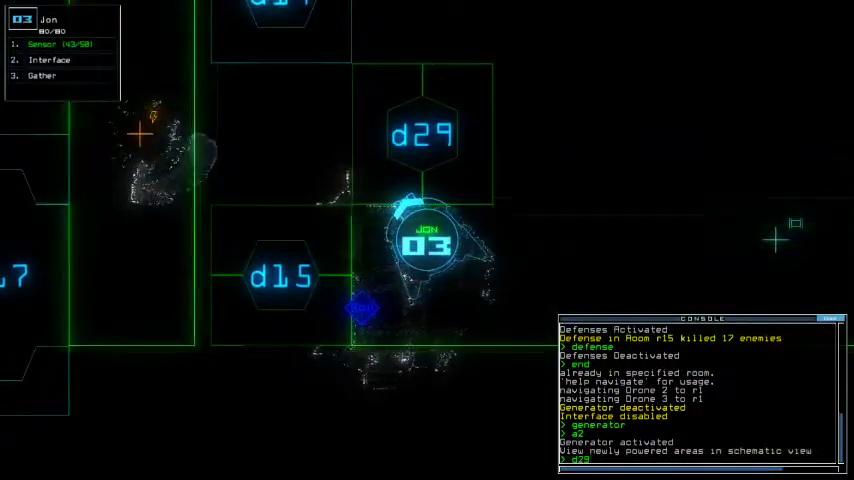
pyautogui.press('Return')
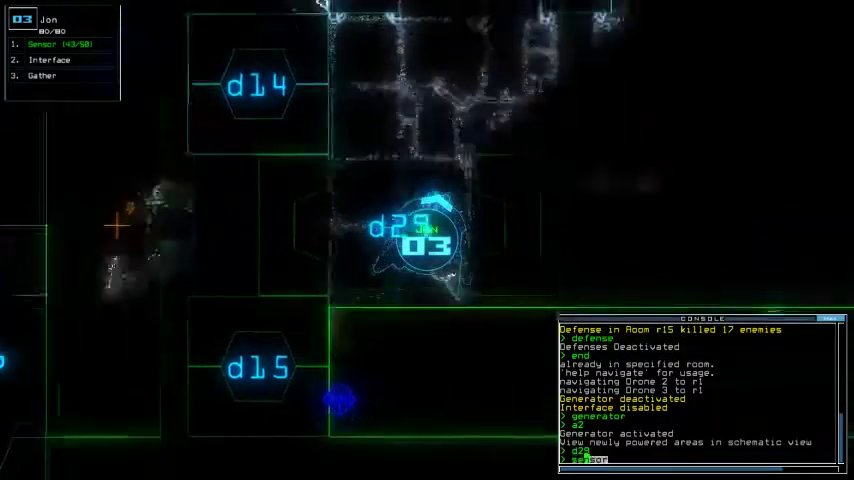
pyautogui.write('sensor')
pyautogui.press('Return')
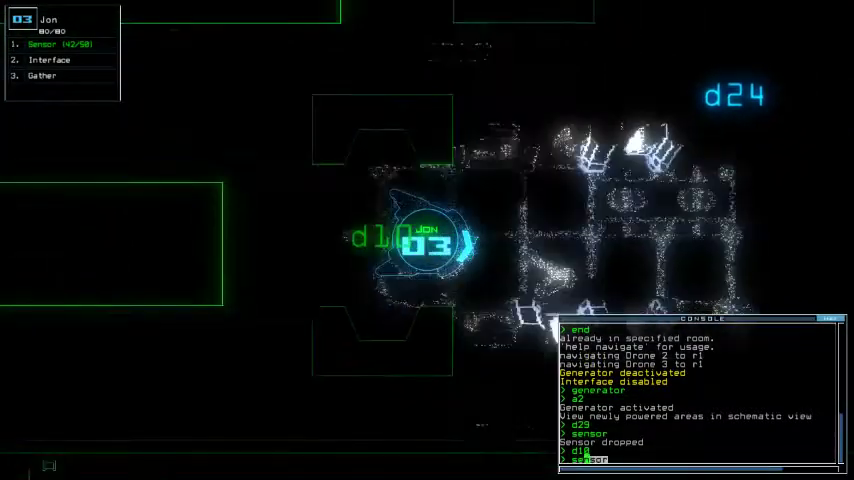
pyautogui.write('sensor')
# - Drop another sensor near d10, leaving 41 of 50
pyautogui.press('Return')
pyautogui.press('Tab')
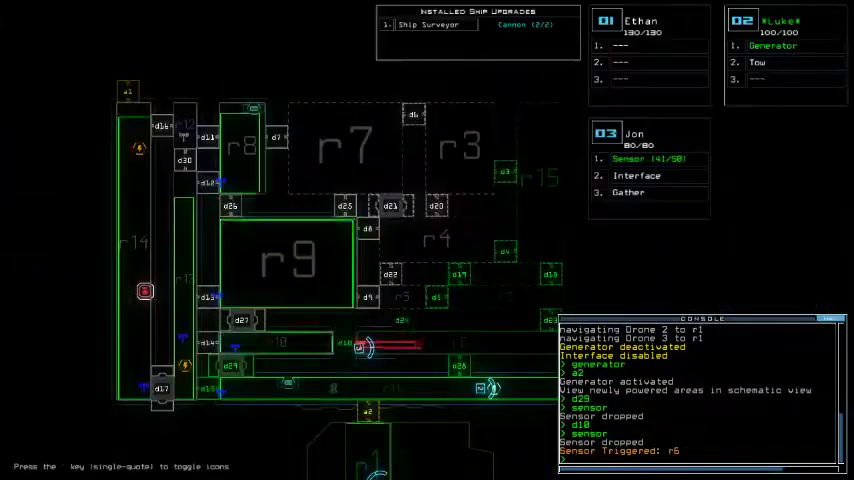
pyautogui.press('Tab')
pyautogui.press('Tab')
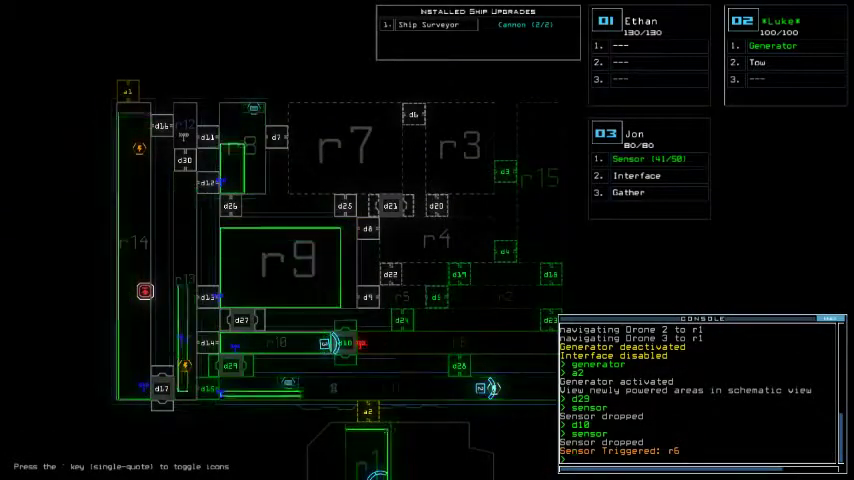
# - Toggle doors d28, d10 and d15 and send drone 2 navigating to r13
pyautogui.press('Tab')
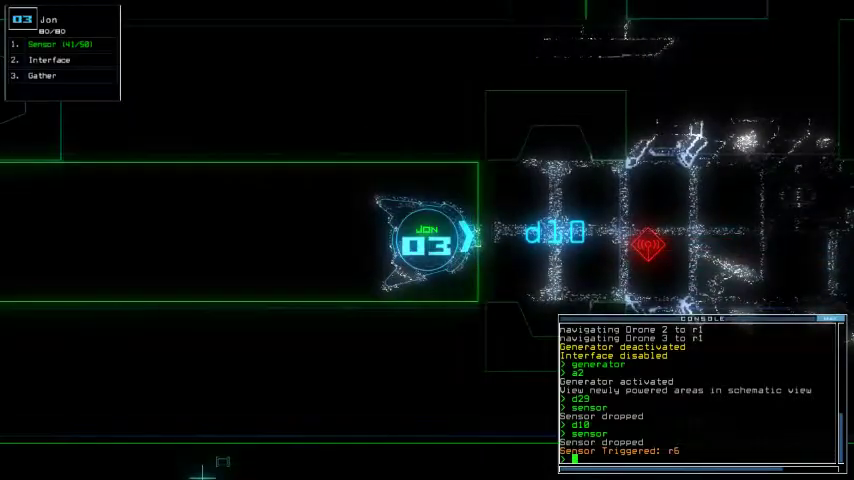
pyautogui.press('Tab')
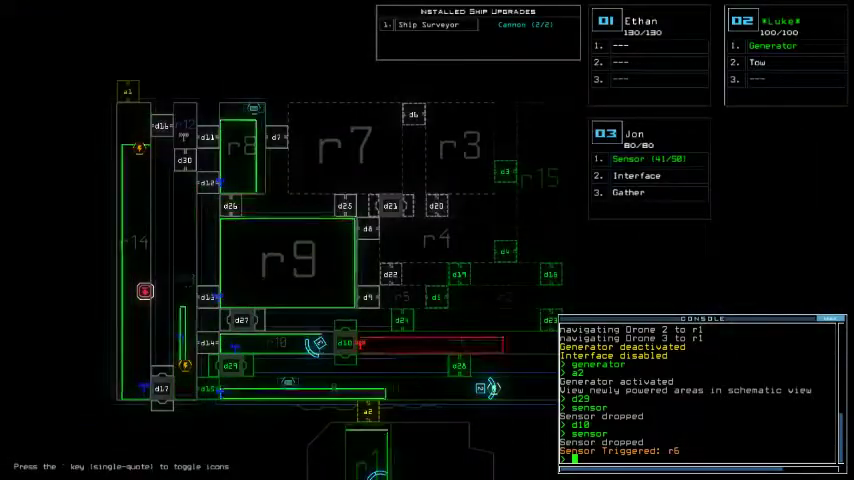
pyautogui.press('Tab')
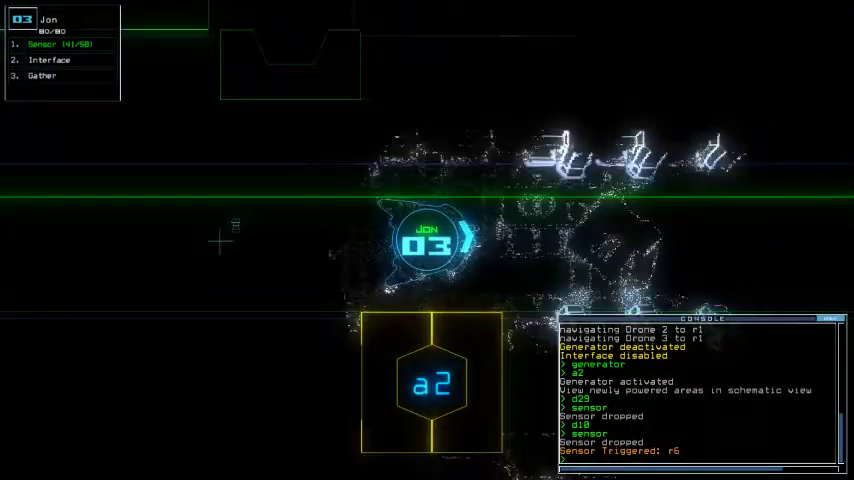
pyautogui.write('d28')
pyautogui.press('Return')
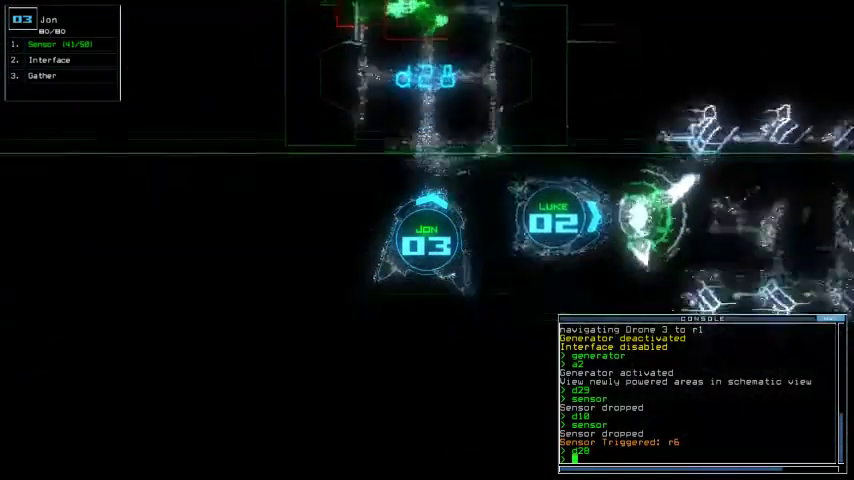
pyautogui.press('Tab')
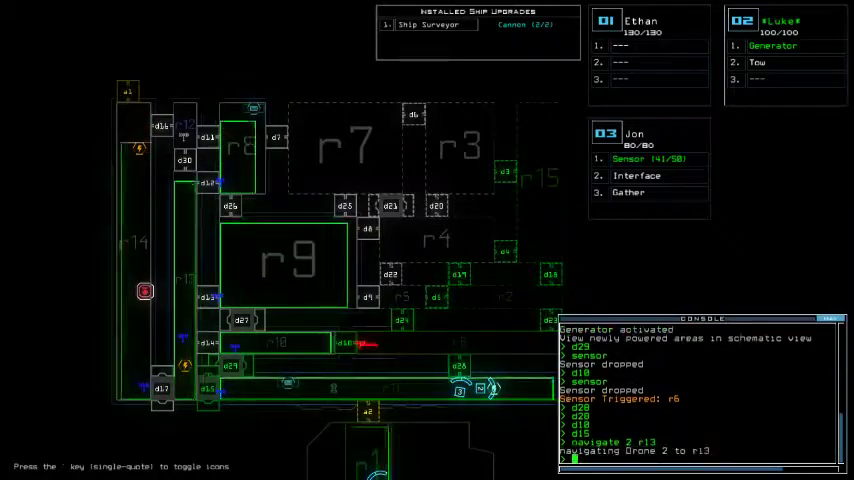
# - Run 'generator 2' to repower the ship, then close four doors with 'cccc'
pyautogui.press('Tab')
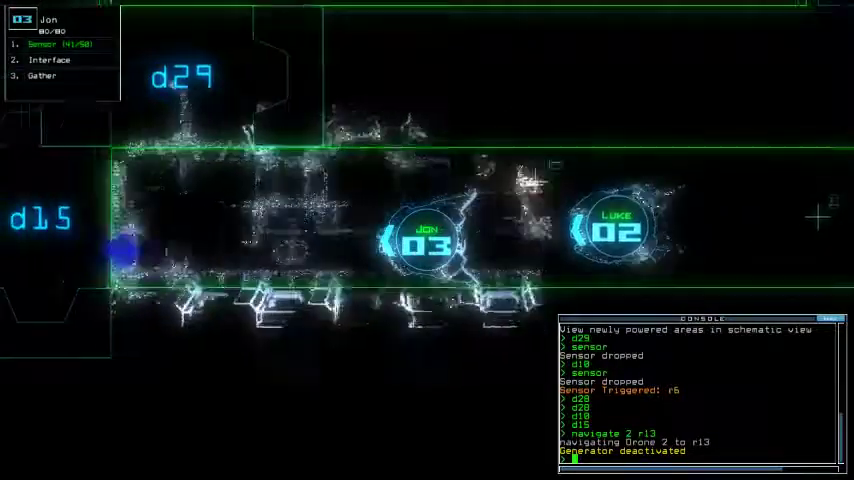
pyautogui.write('generator')
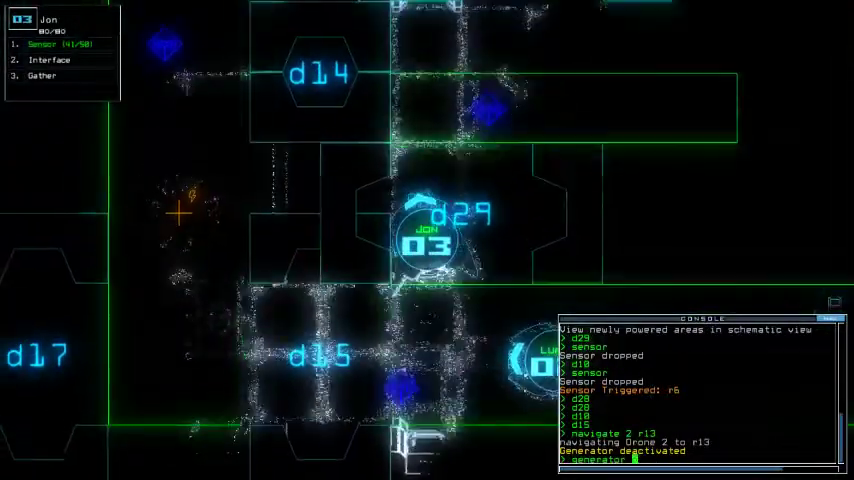
pyautogui.write(' 2')
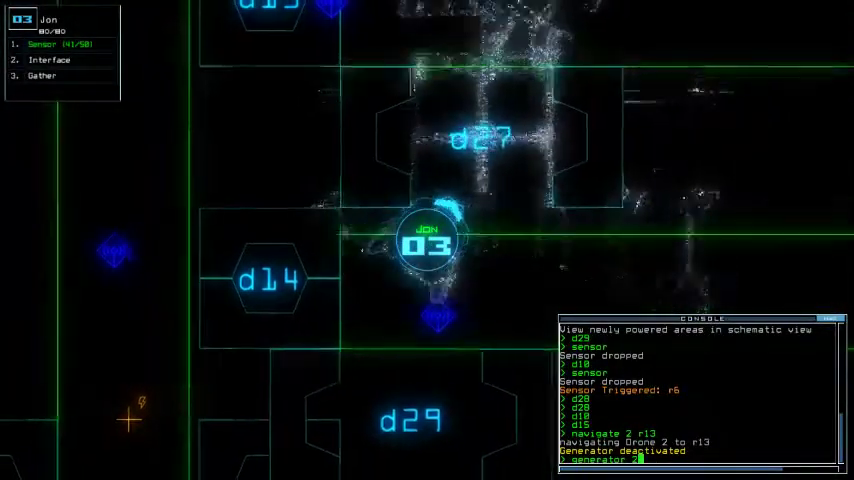
pyautogui.press('Return')
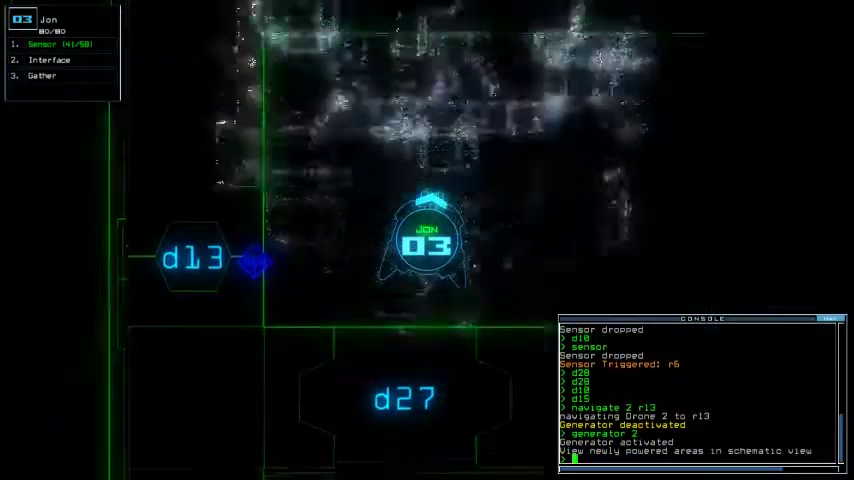
pyautogui.write('cccc')
pyautogui.press('Return')
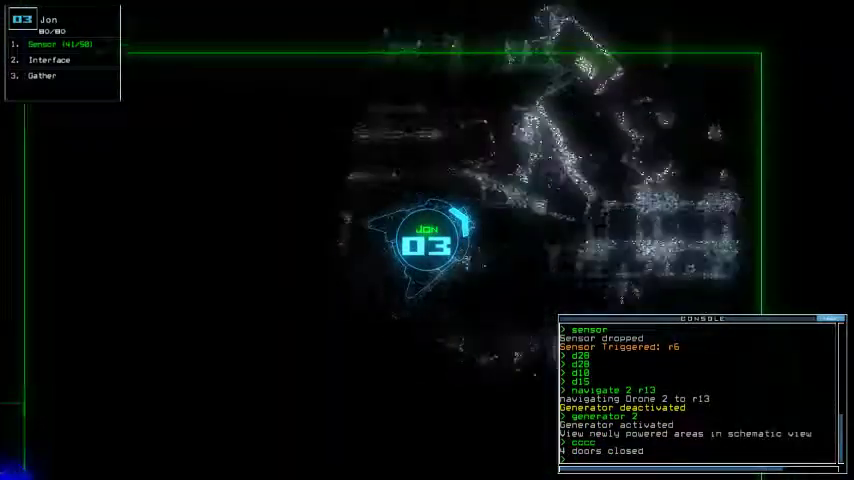
# - Toggle doors d26, d15 and d7 from drone 03's view
pyautogui.press('Tab')
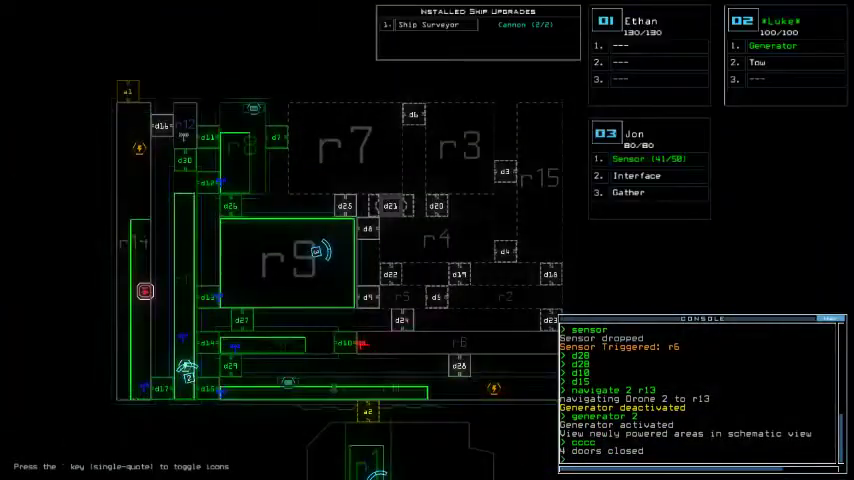
pyautogui.press('Tab')
pyautogui.write('d2')
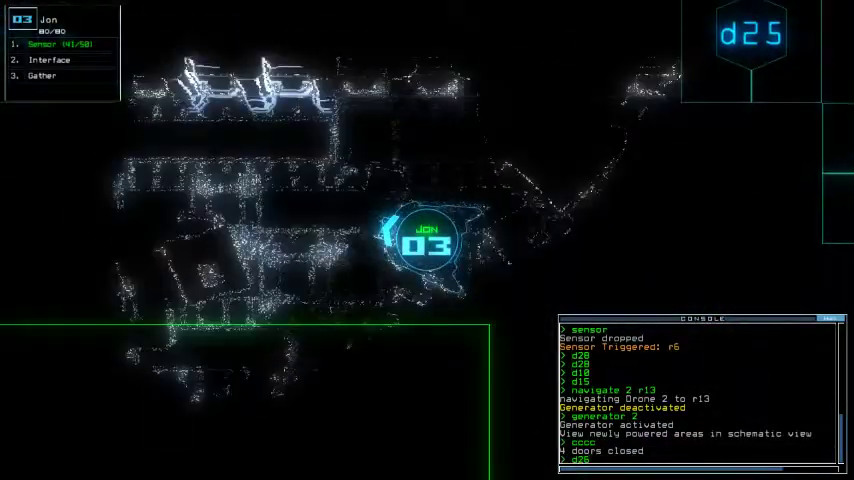
pyautogui.write('d15')
pyautogui.press('Return')
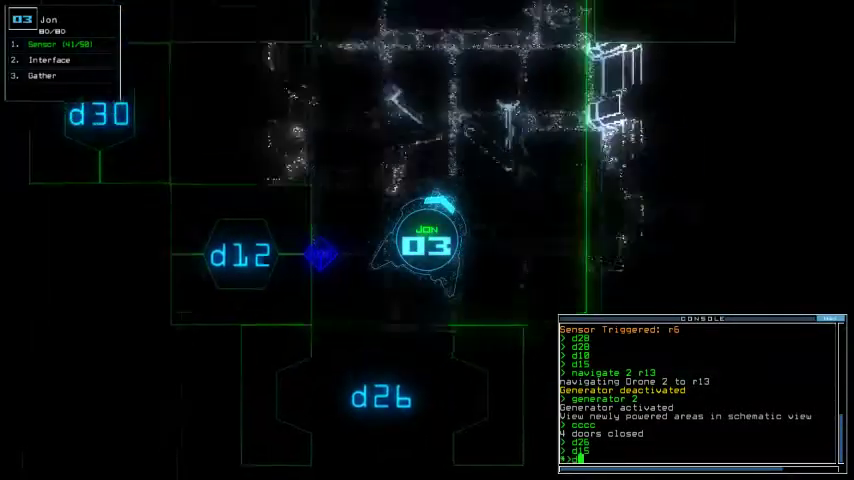
pyautogui.write('2')
pyautogui.press('Return')
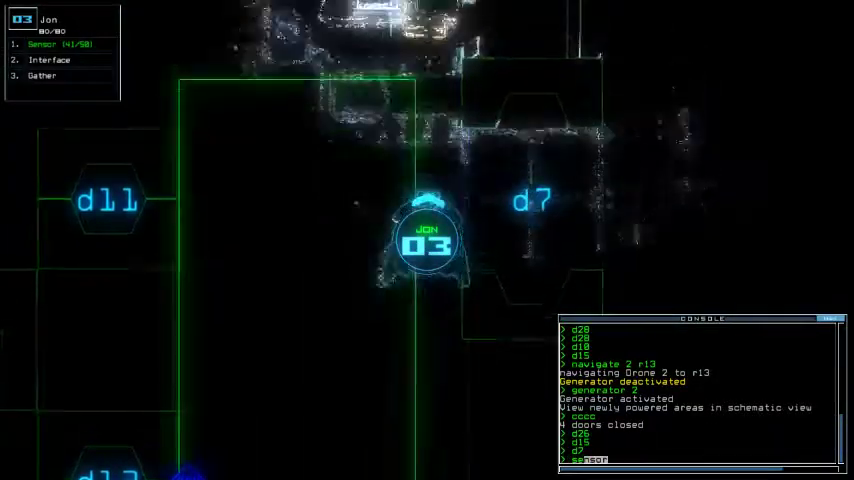
# - Drop two more sensors from Jon's drone, leaving 39 of 50
pyautogui.press('Return')
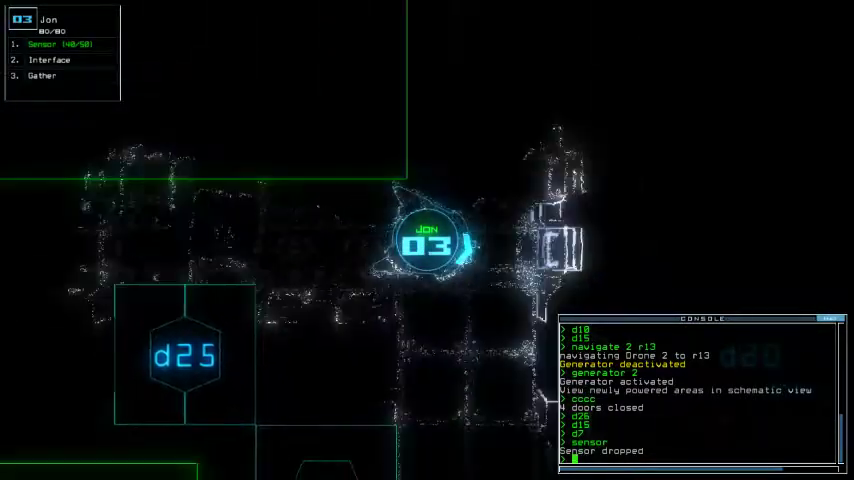
pyautogui.write('sensor')
pyautogui.press('Return')
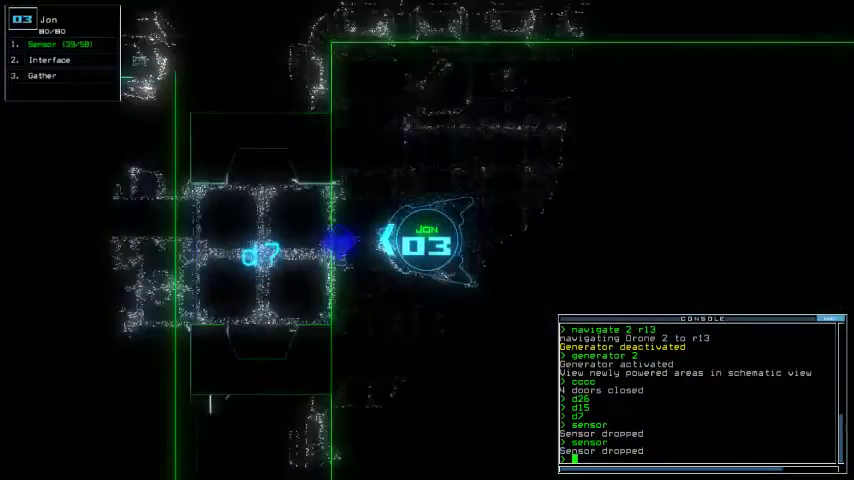
pyautogui.press('2')
pyautogui.press('Tab')
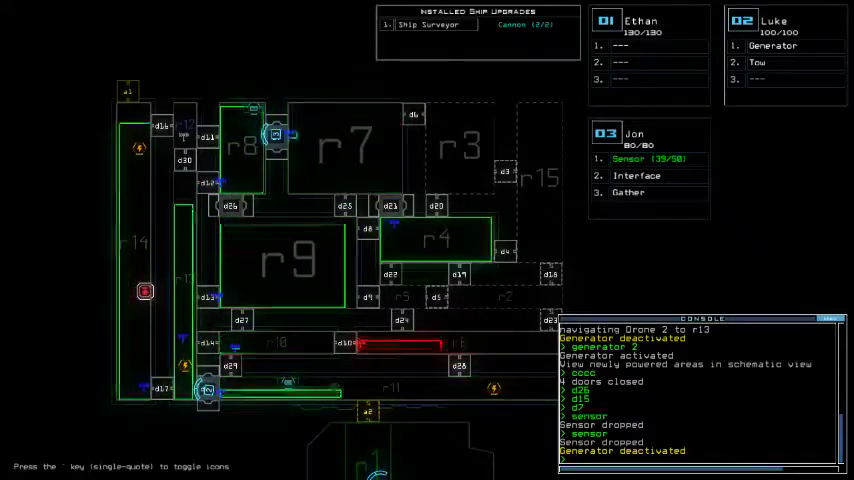
pyautogui.write('generator')
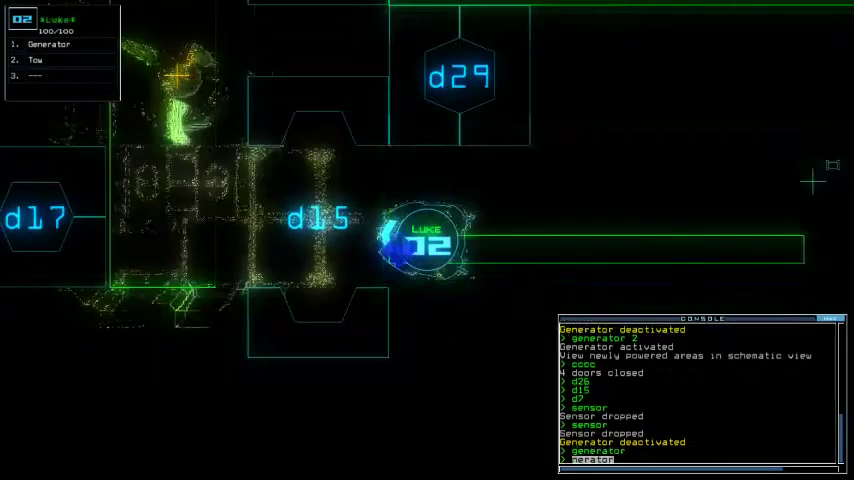
# - Drive drone 03 past d7 toward d21 and d22, restart the generator, and toggle d4
pyautogui.press('Tab')
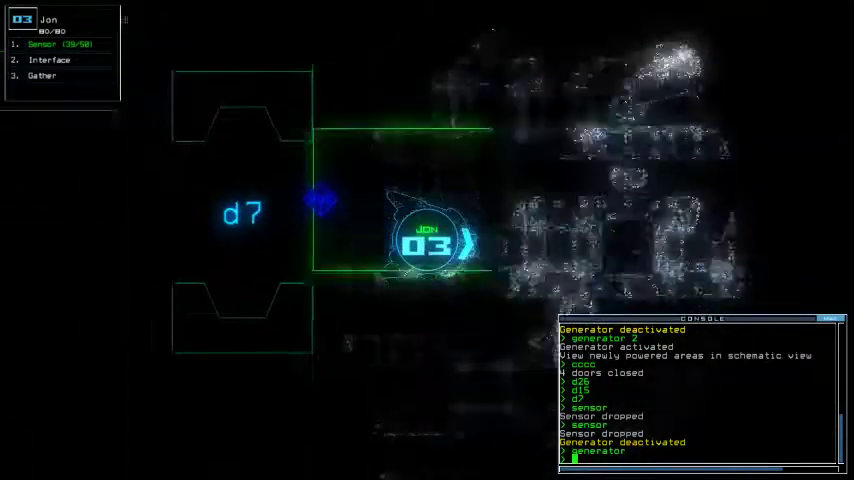
pyautogui.press('Right')
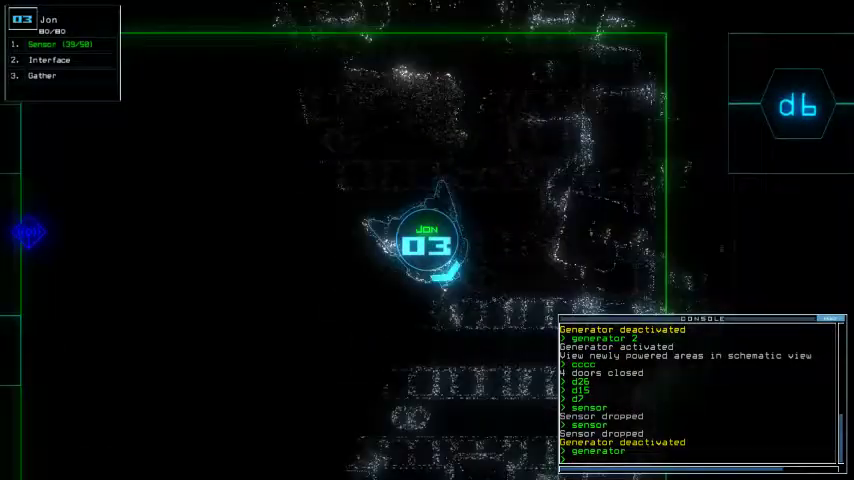
pyautogui.press('Down')
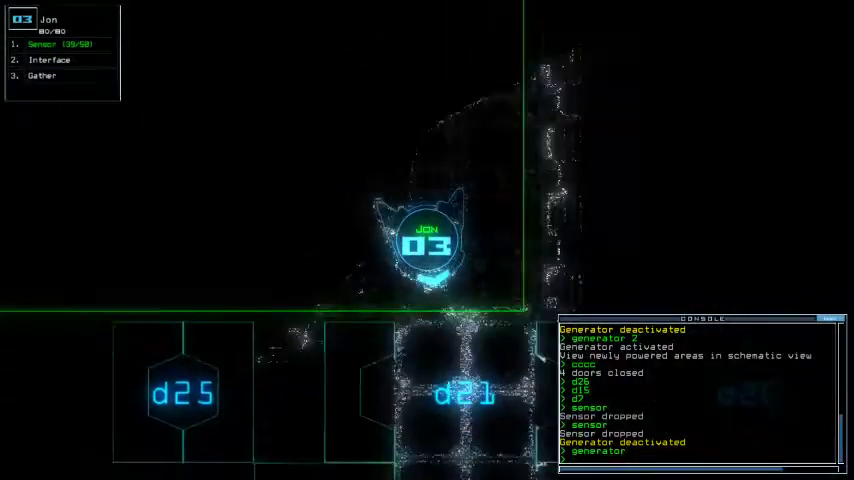
pyautogui.press('Right')
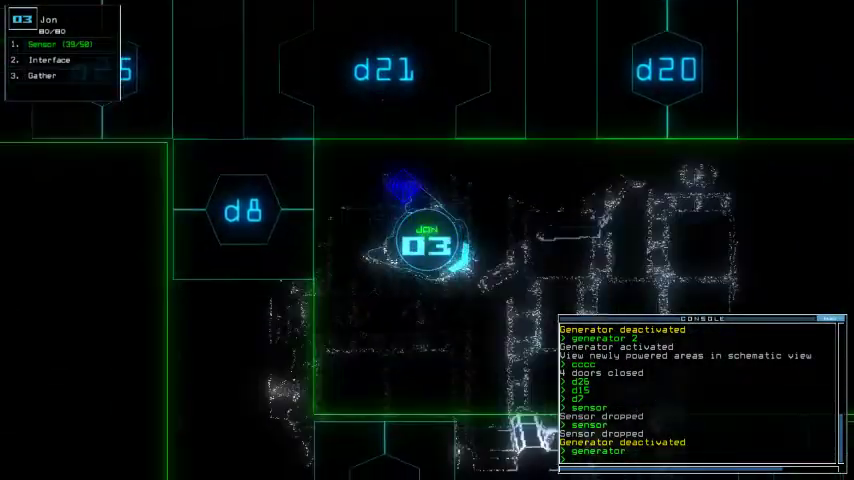
pyautogui.press('Down')
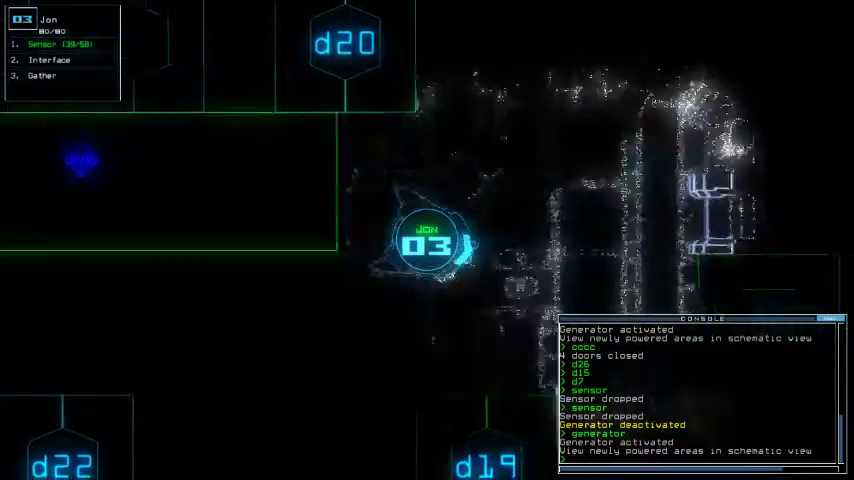
pyautogui.write('d4')
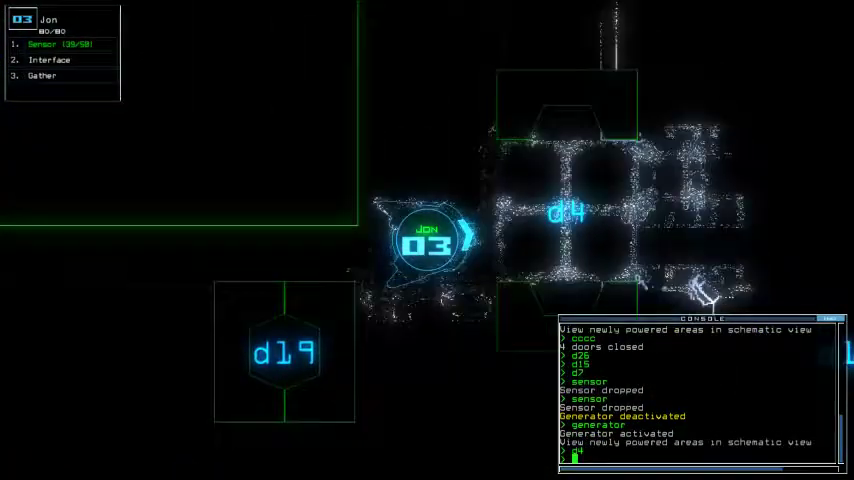
pyautogui.scroll(-3, 427, 240)
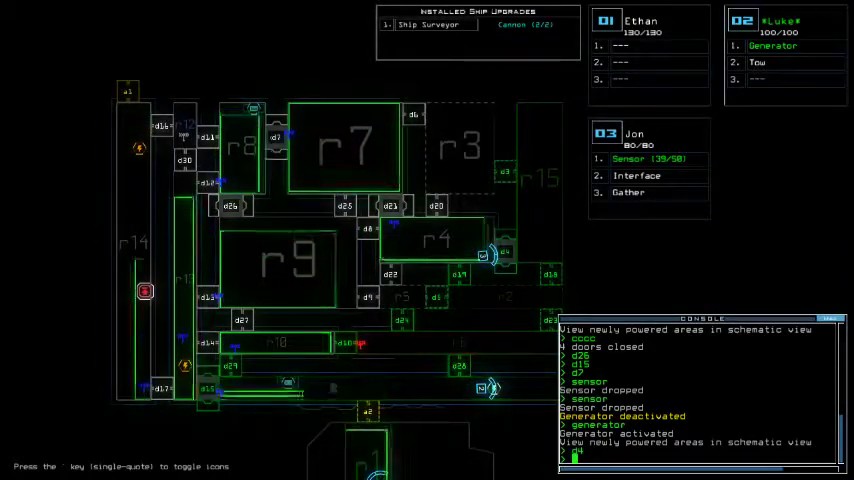
pyautogui.write('ti')
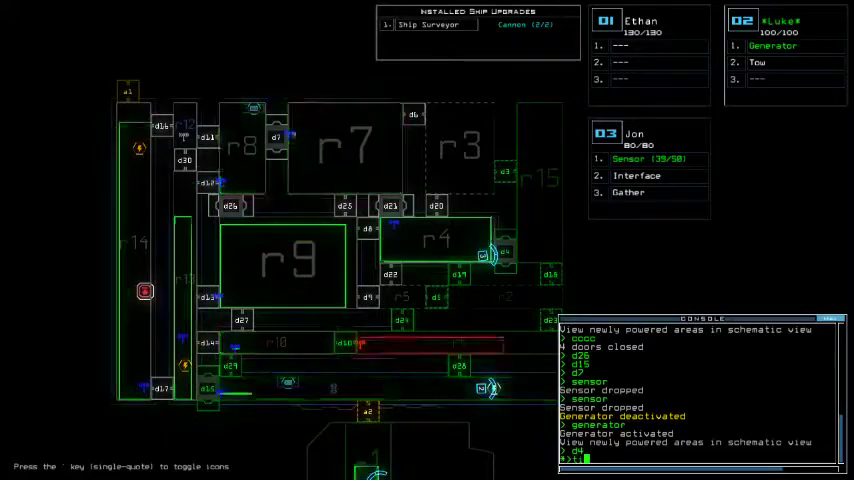
# - Check the mission time with 'ti', which reports 00:08:27
pyautogui.press('Tab')
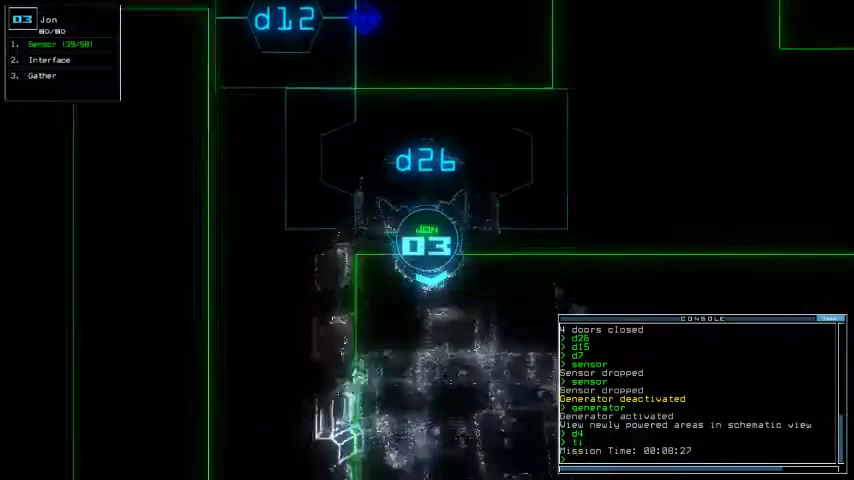
pyautogui.write('exe')
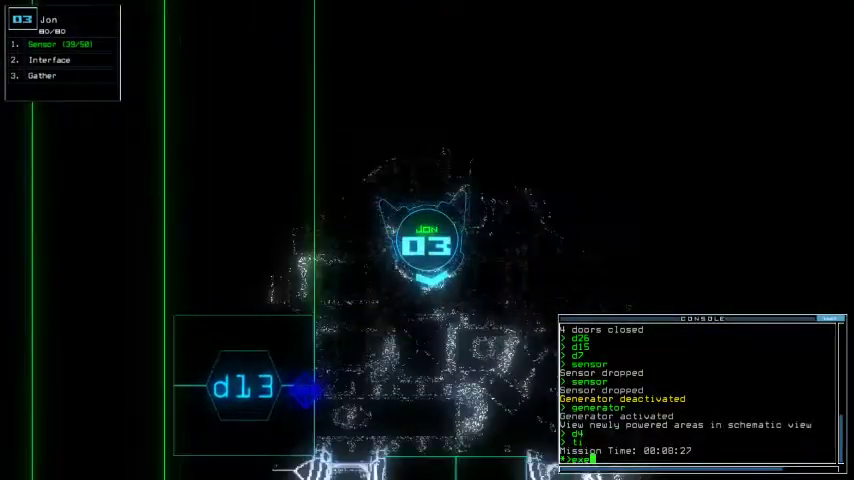
pyautogui.press('Tab')
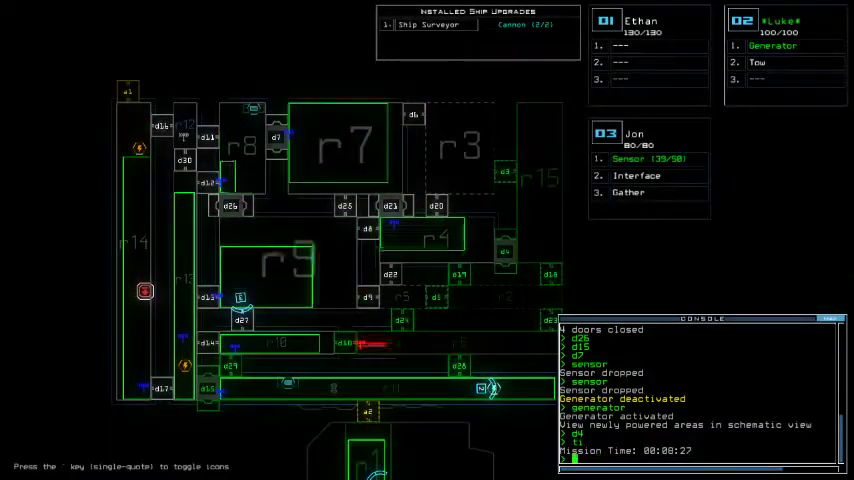
# - Have drone 02 open d29, drive back toward airlock a2, and cycle the generator
pyautogui.press('2')
pyautogui.write('d29')
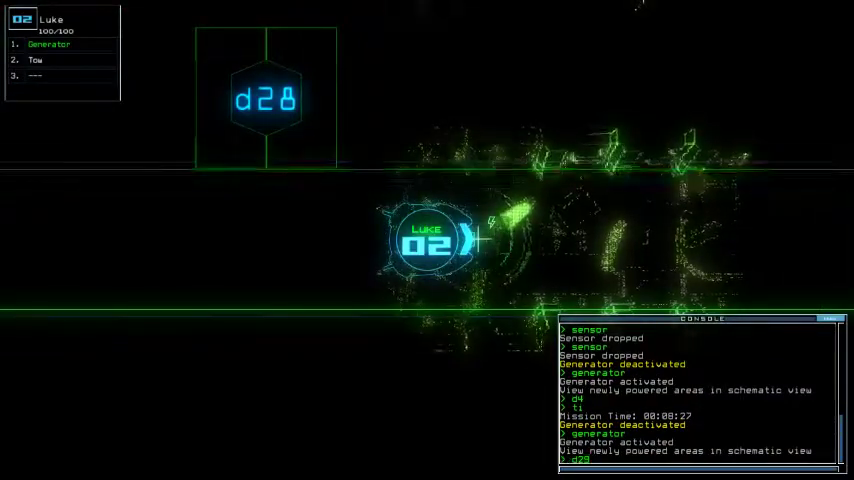
pyautogui.press('Return')
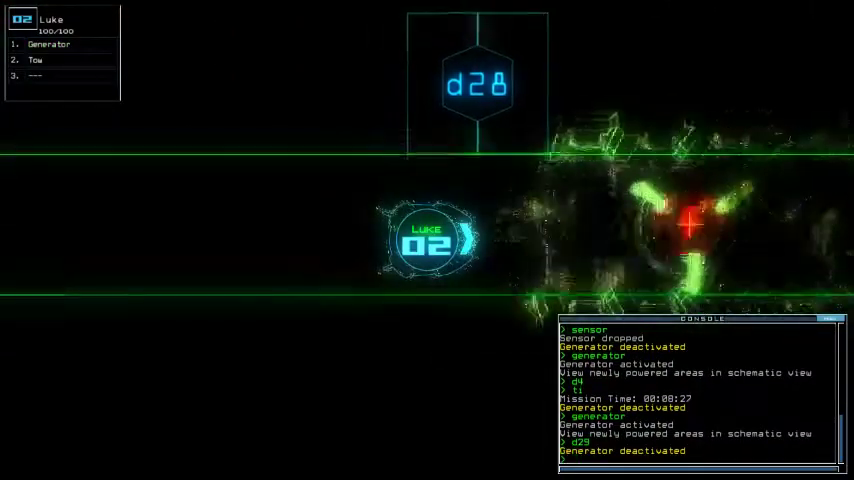
pyautogui.press('Left')
pyautogui.press('Left')
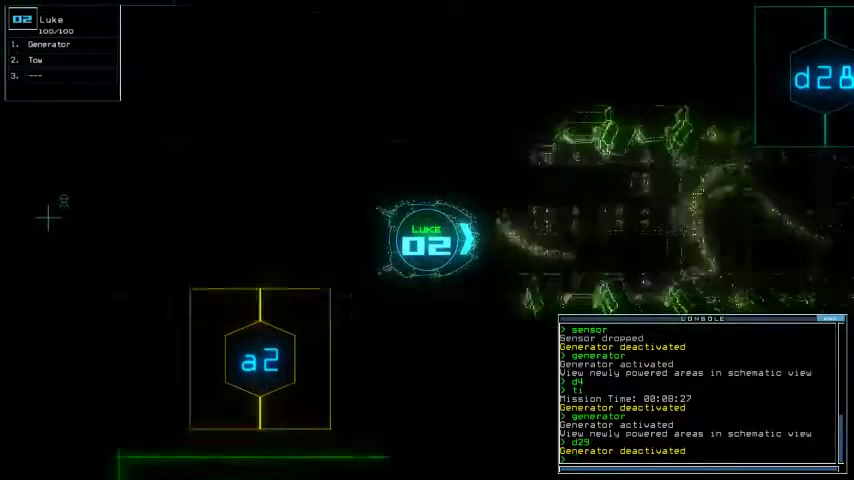
pyautogui.press('Left')
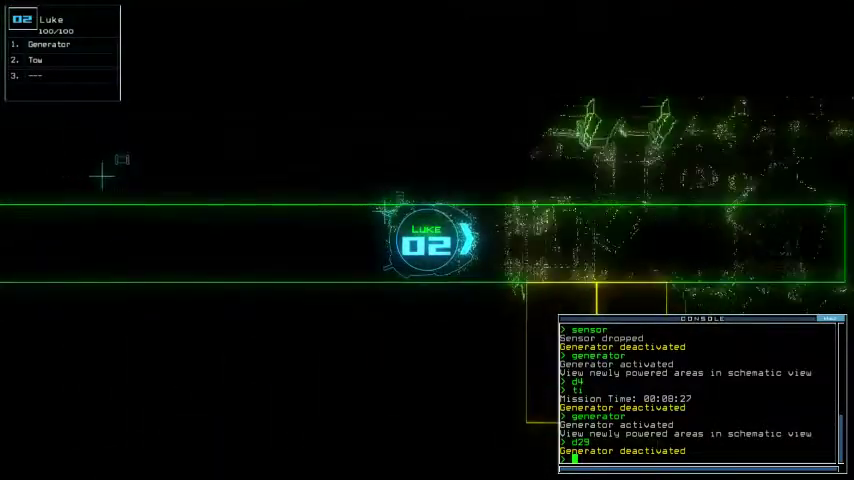
pyautogui.press('Left')
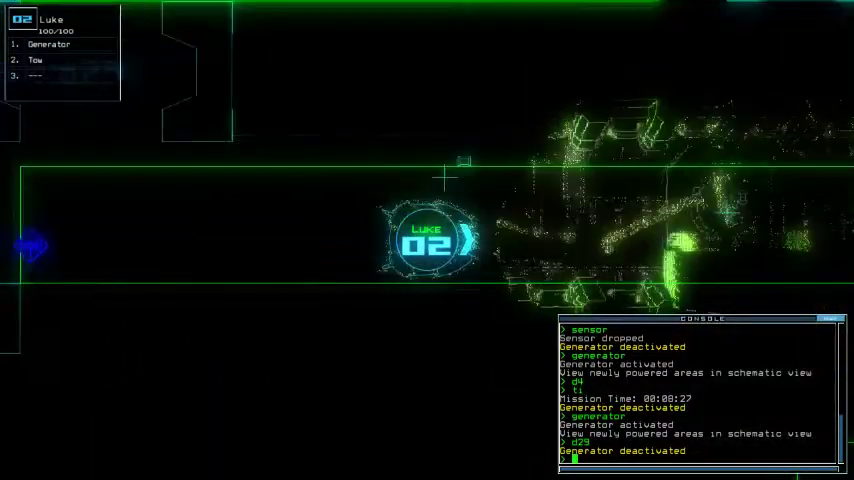
pyautogui.write('ge')
pyautogui.press('Left')
pyautogui.press('Up')
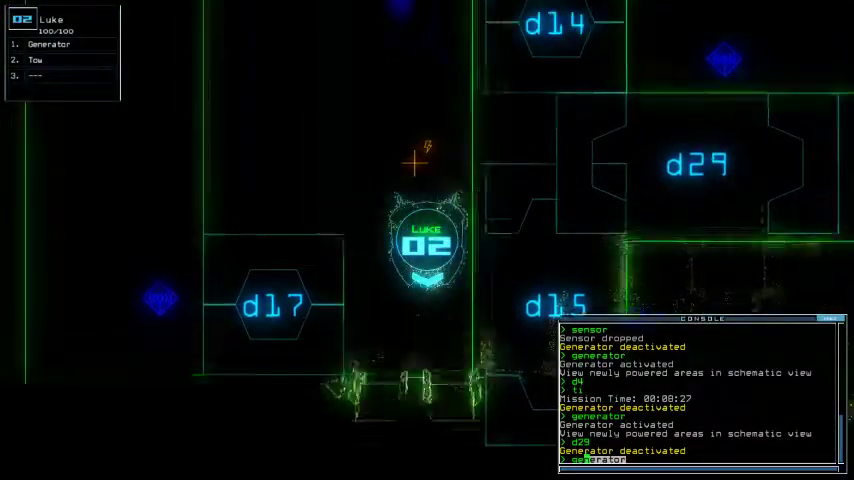
pyautogui.press('Return')
# - Have Jon open d27 and drive through; a navigate command is rejected
pyautogui.press('3')
pyautogui.write('d27')
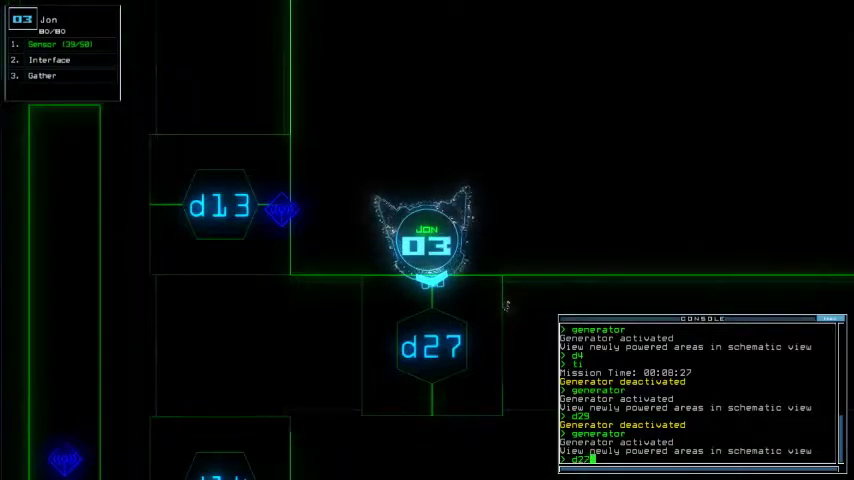
pyautogui.press('Return')
pyautogui.press('Down')
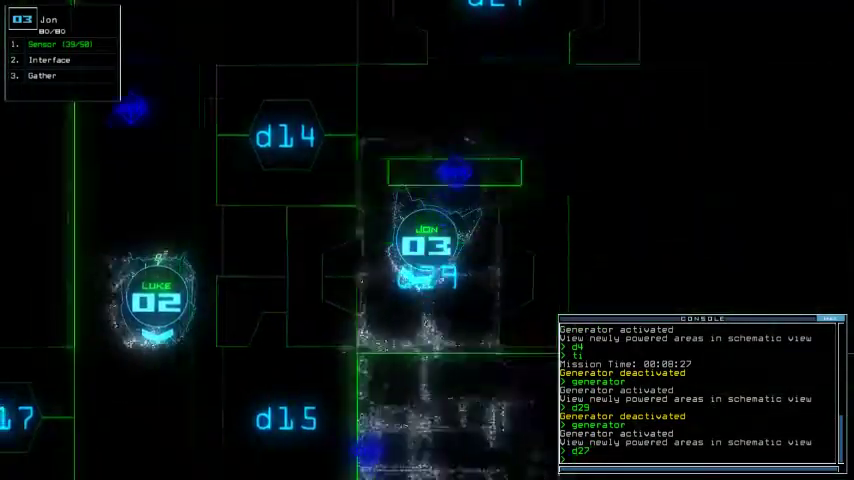
pyautogui.press('Right')
pyautogui.write('navigate')
pyautogui.press('Return')
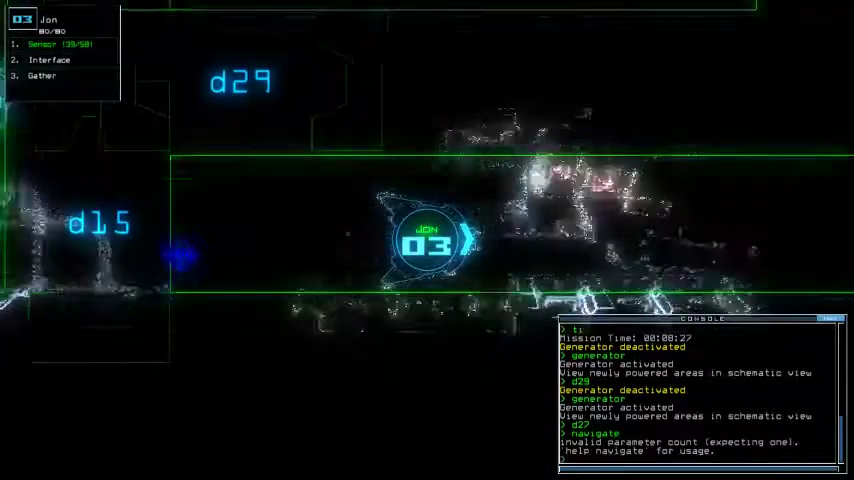
pyautogui.press('Tab')
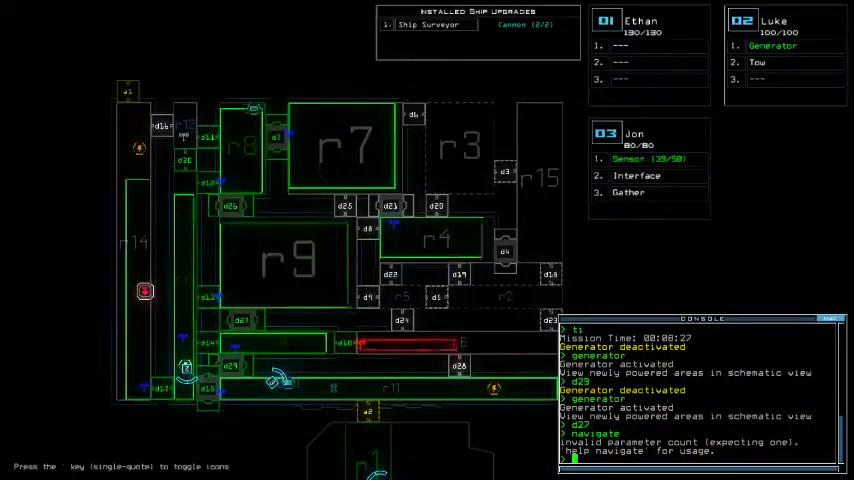
# - Send drone 2 to r11, reactivate generator and interface, and run defenses to kill 11 in r15
pyautogui.press('Return')
pyautogui.write('ge')
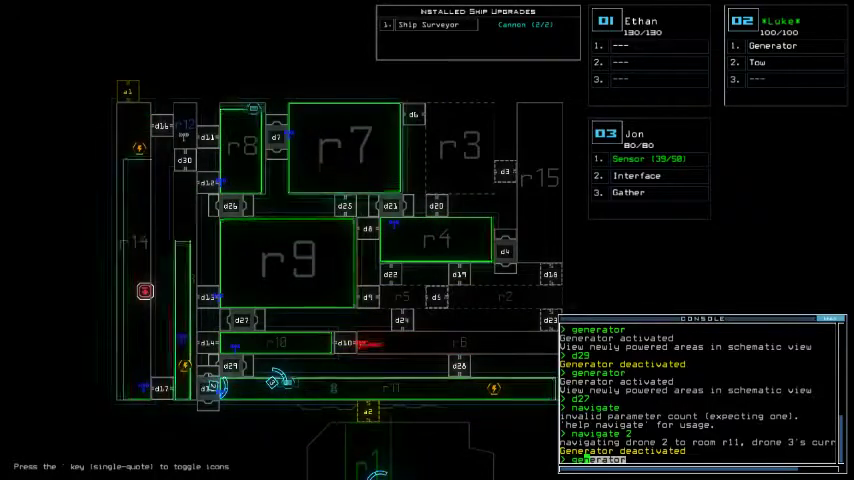
pyautogui.write('inter')
pyautogui.press('Return')
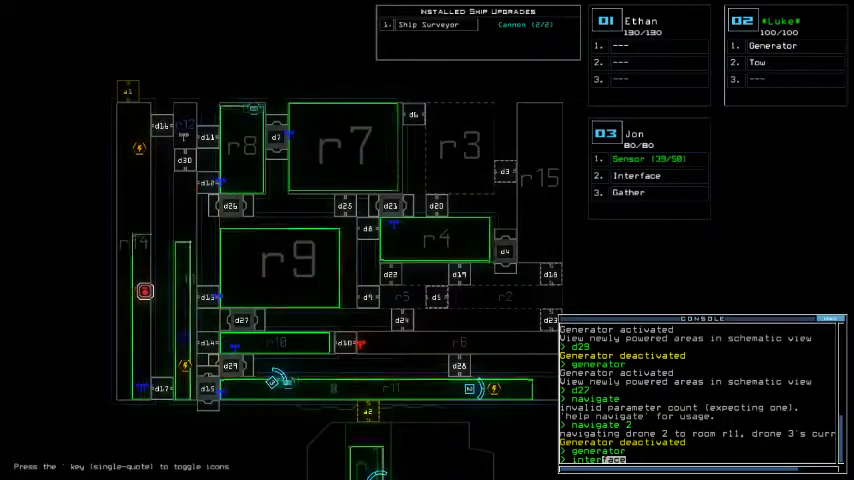
pyautogui.write('def')
pyautogui.press('Return')
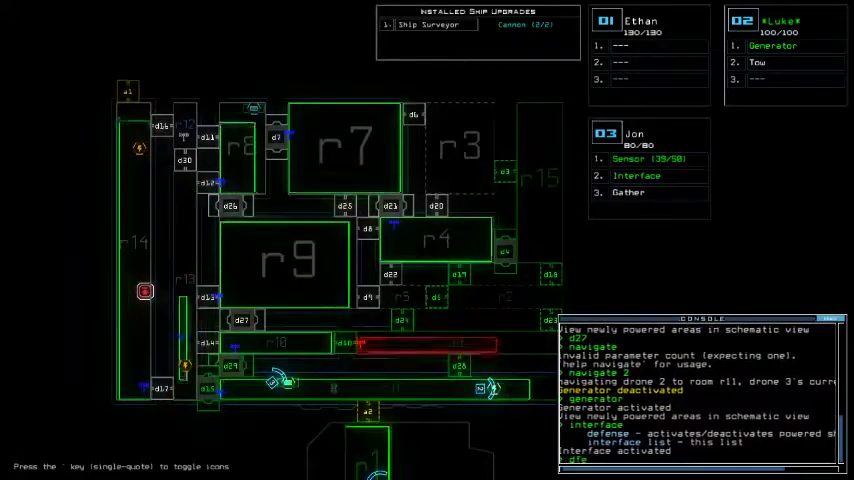
pyautogui.press('Return')
pyautogui.write('d')
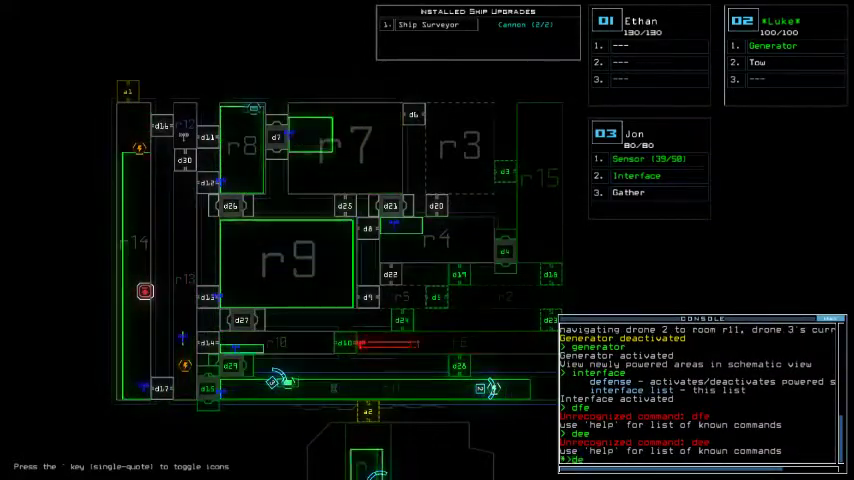
pyautogui.press('Return')
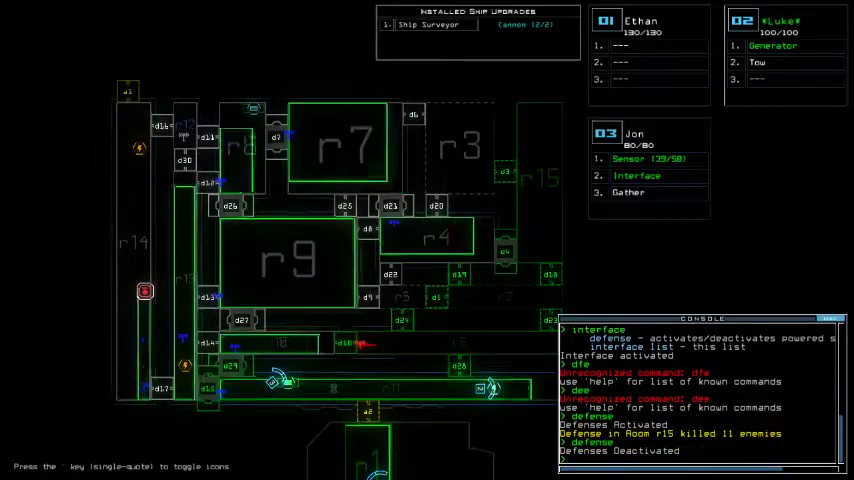
pyautogui.write('a2')
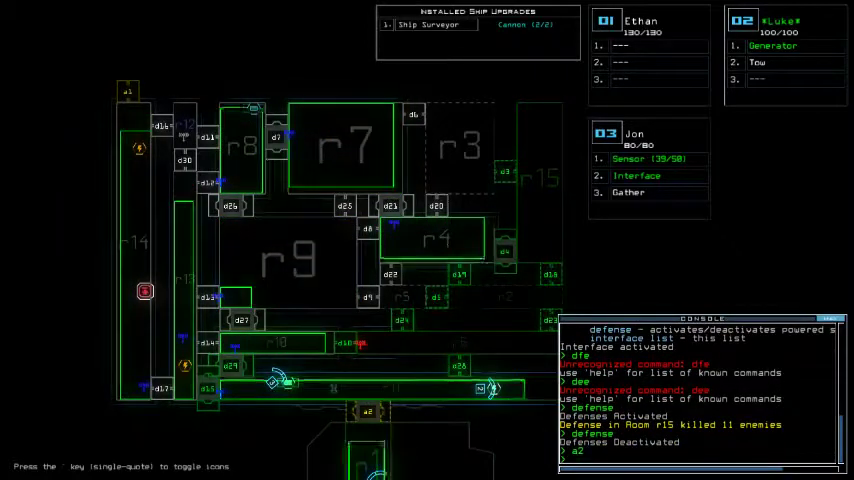
pyautogui.write('3')
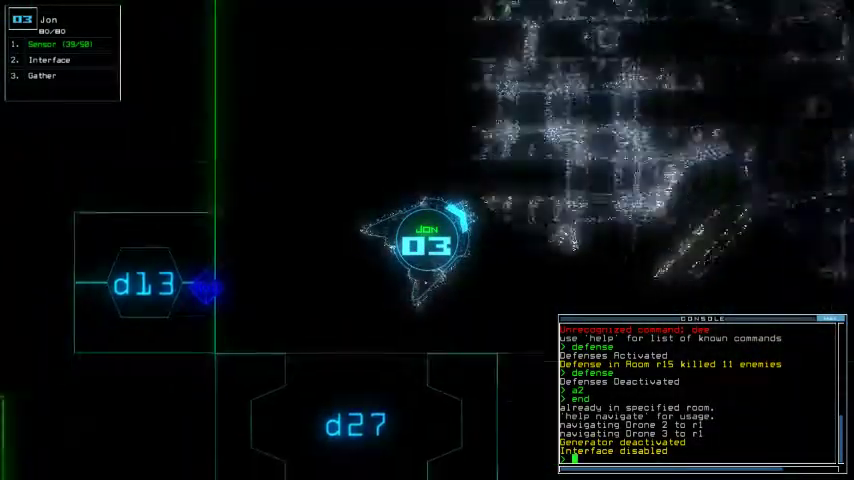
# - Power rooms with drone 02's generator, then bring up drone 03's camera view
pyautogui.press('Tab')
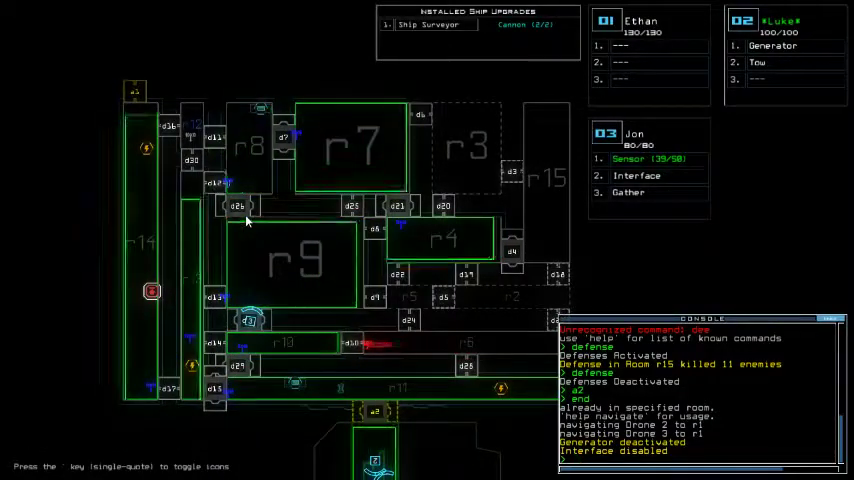
pyautogui.write('2')
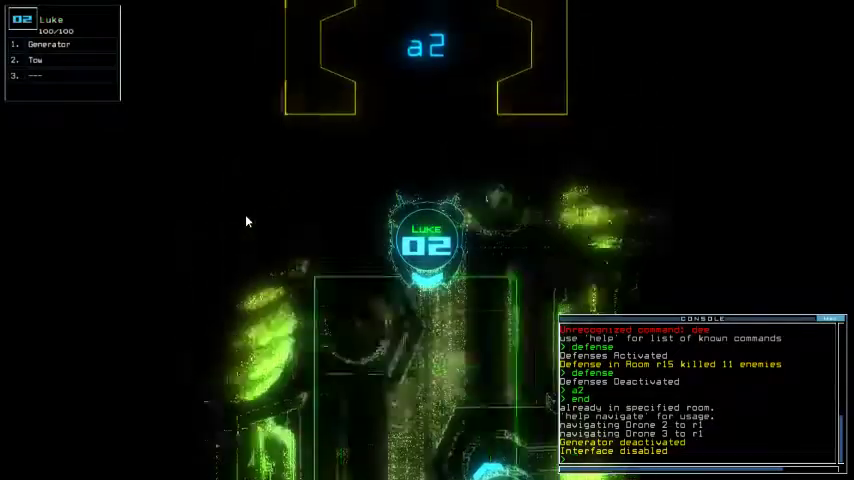
pyautogui.write('generator')
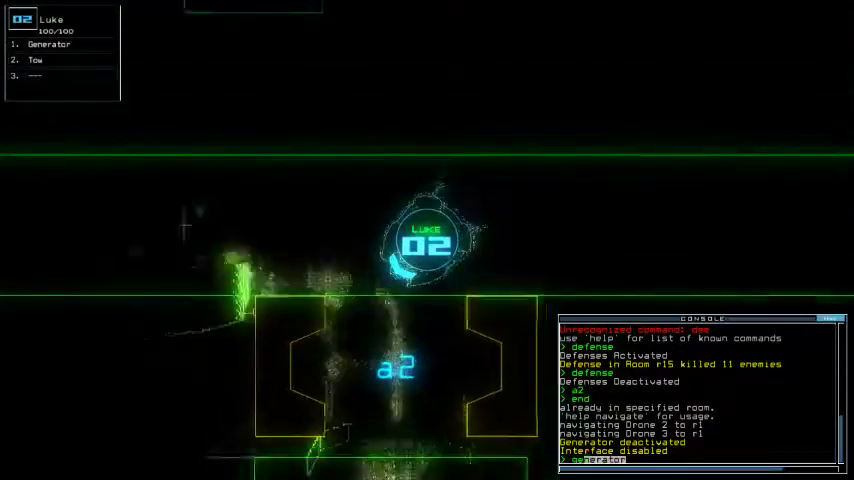
pyautogui.press('Return')
pyautogui.press('3')
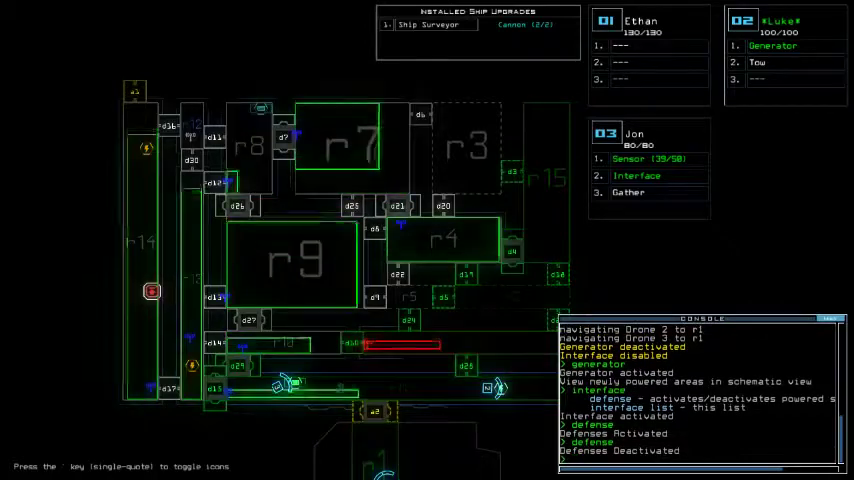
pyautogui.press('Tab')
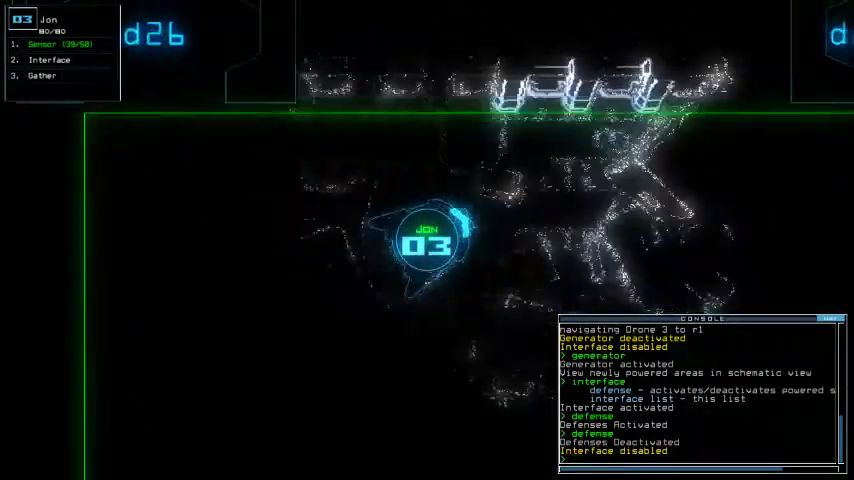
# - Drop a sensor at drone 03's position after checking the ship map
pyautogui.press('Tab')
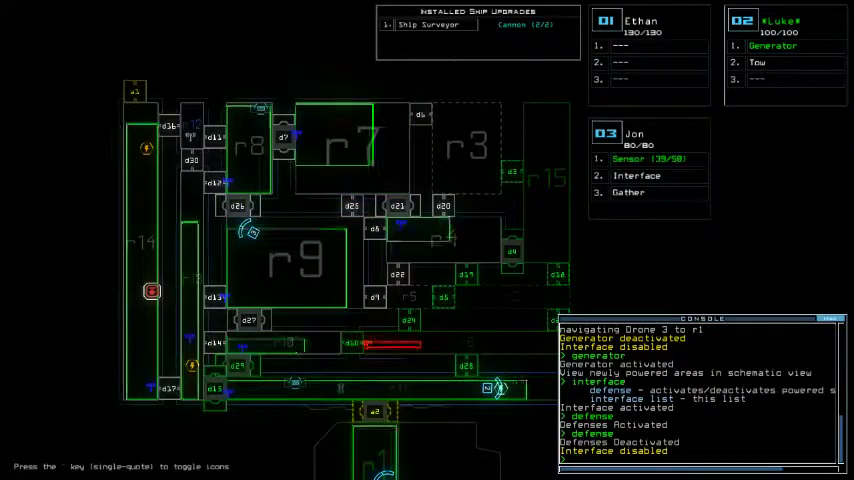
pyautogui.press('Tab')
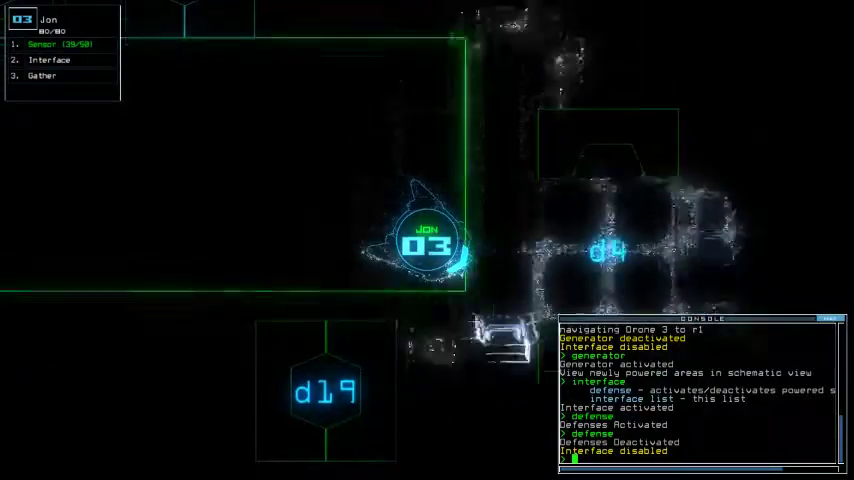
pyautogui.write('sensor')
pyautogui.press('Return')
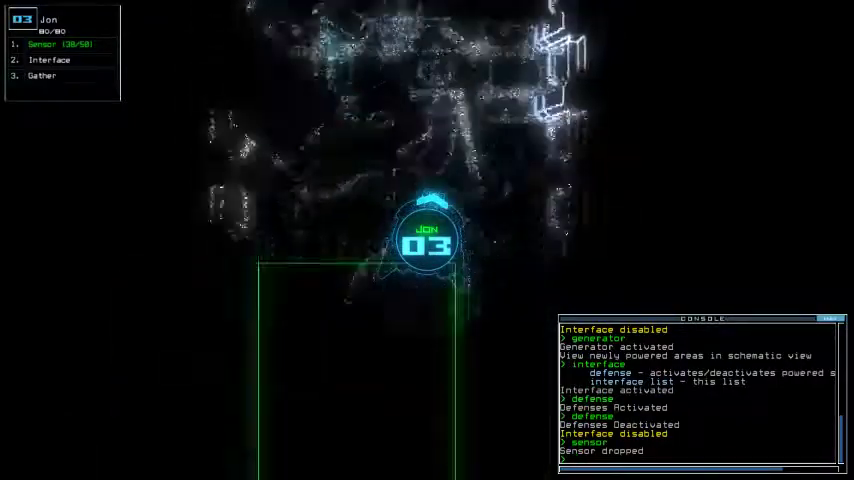
# - Open door d3 for drone 03, dropping another sensor on the way
pyautogui.press('Tab')
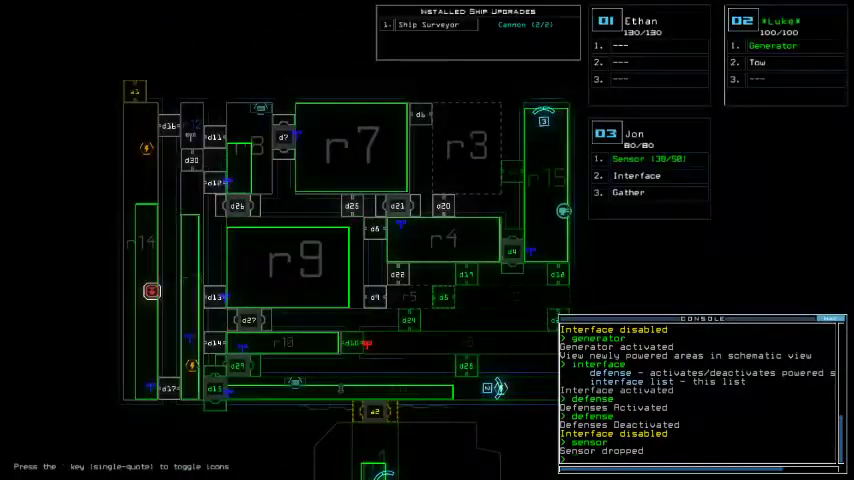
pyautogui.press('Tab')
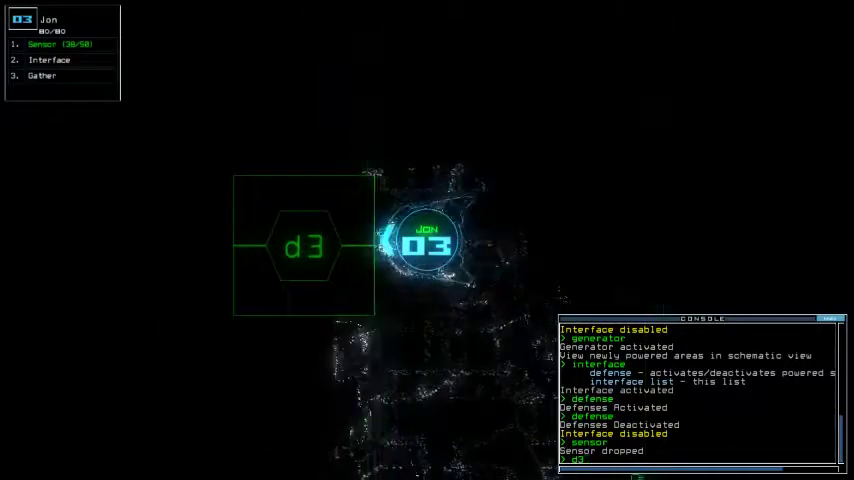
pyautogui.press('Return')
pyautogui.write('sensor')
pyautogui.press('Return')
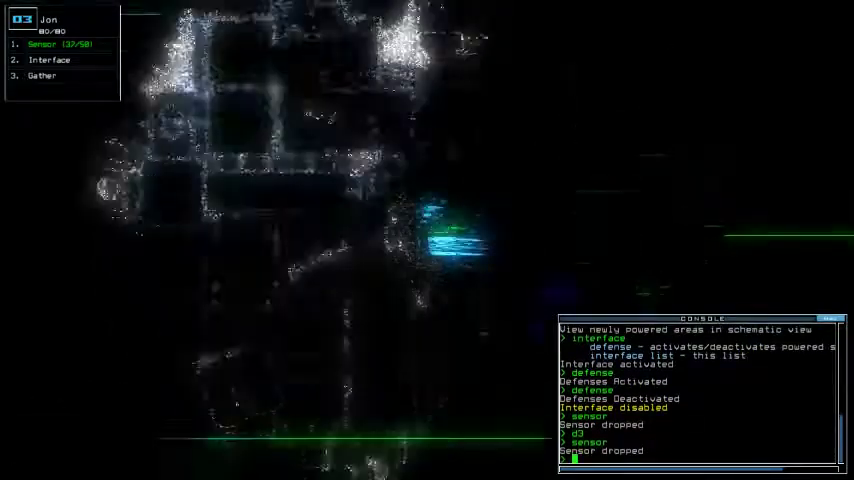
pyautogui.press('Up')
pyautogui.press('Up')
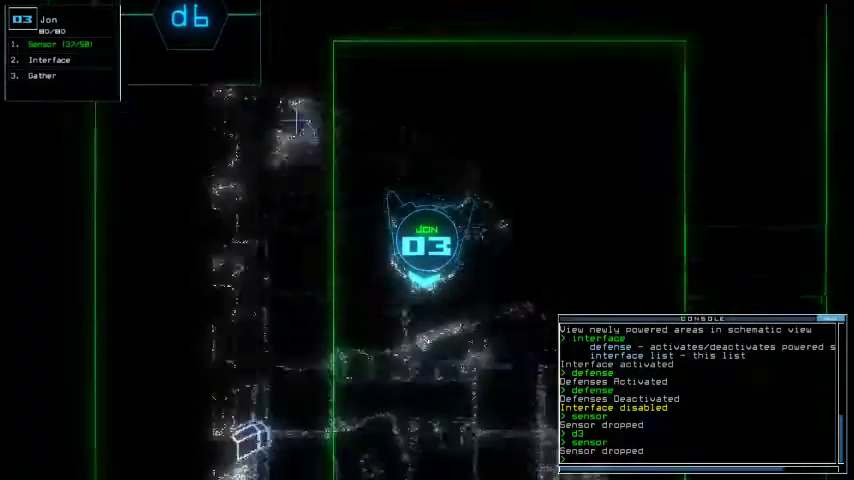
pyautogui.press('Up')
pyautogui.write('d3')
pyautogui.press('Return')
pyautogui.press('Up')
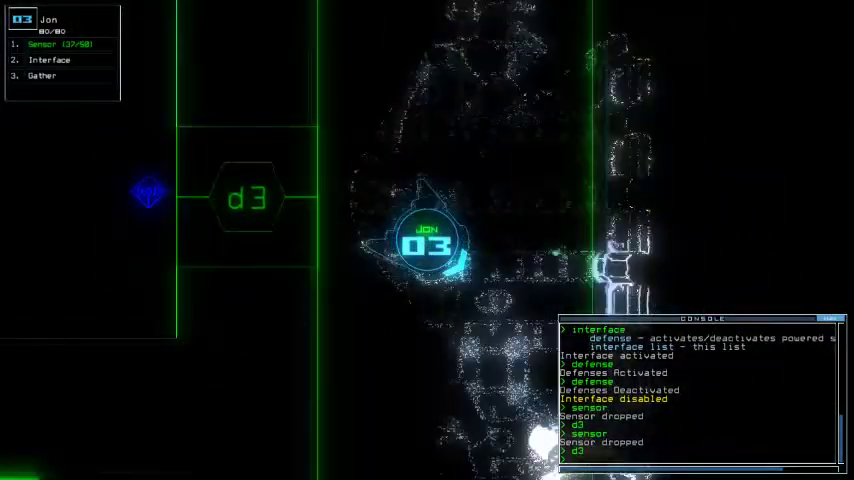
# - Take drone 03 through door d18, drop a sensor and gather the scrap
pyautogui.press('Down')
pyautogui.press('Return')
pyautogui.press('Down')
pyautogui.write('sensor')
pyautogui.press('Return')
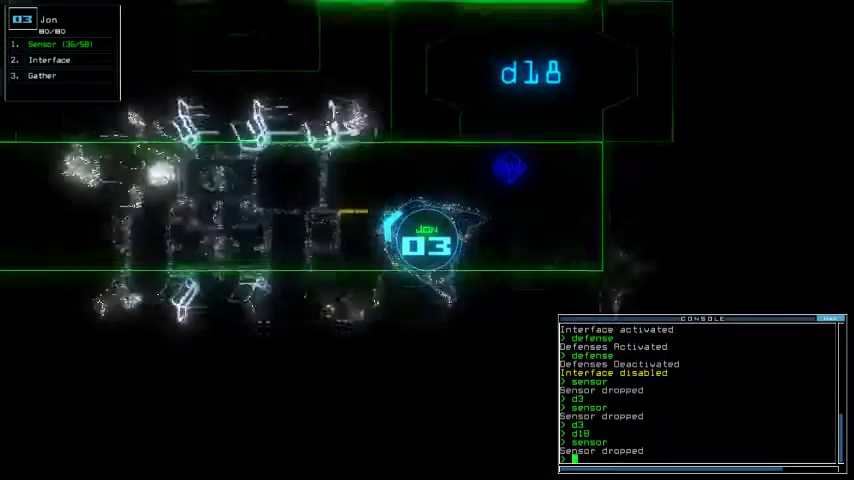
pyautogui.write('g')
pyautogui.press('Return')
# - Activate the room interface, open door d5, and recall the drones to r1
pyautogui.press('Left')
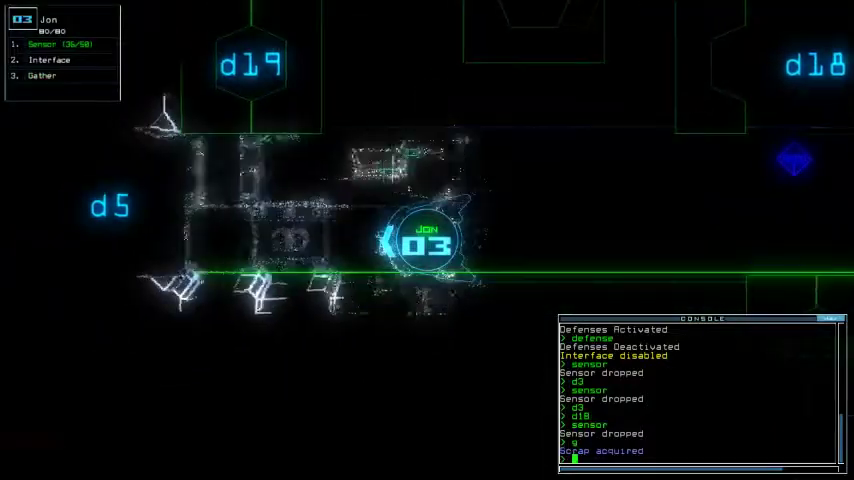
pyautogui.press('Return')
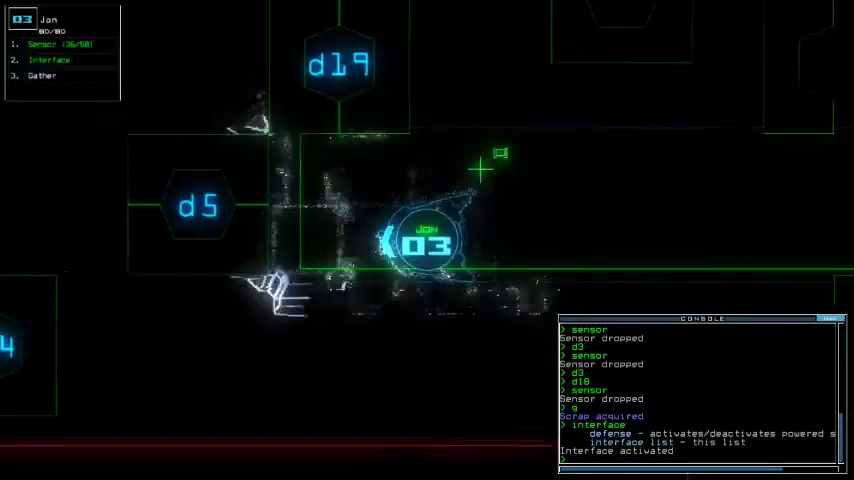
pyautogui.write('d5')
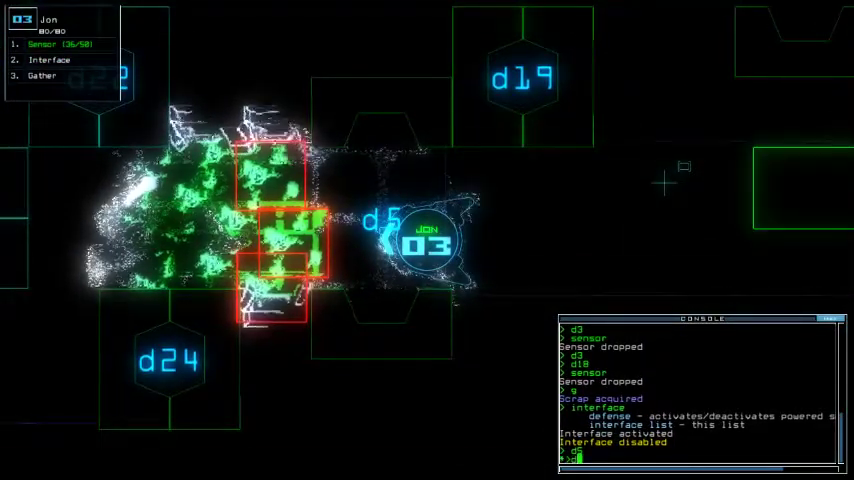
pyautogui.write('5')
pyautogui.press('Return')
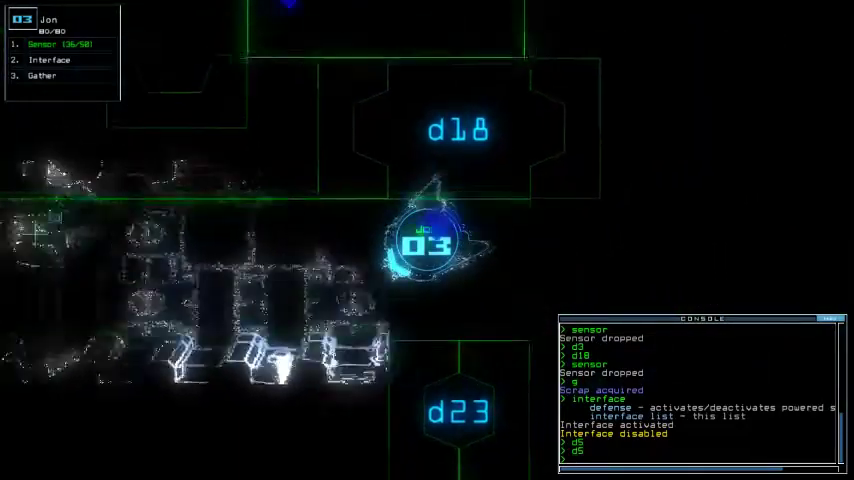
pyautogui.write('end')
pyautogui.press('Return')
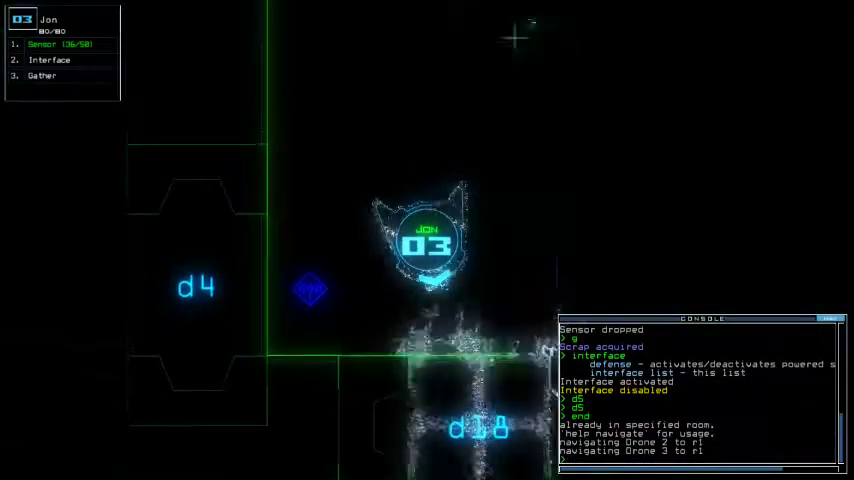
# - Drive drone 03 down through the ship, then start drone 02's generator
pyautogui.press('Tab')
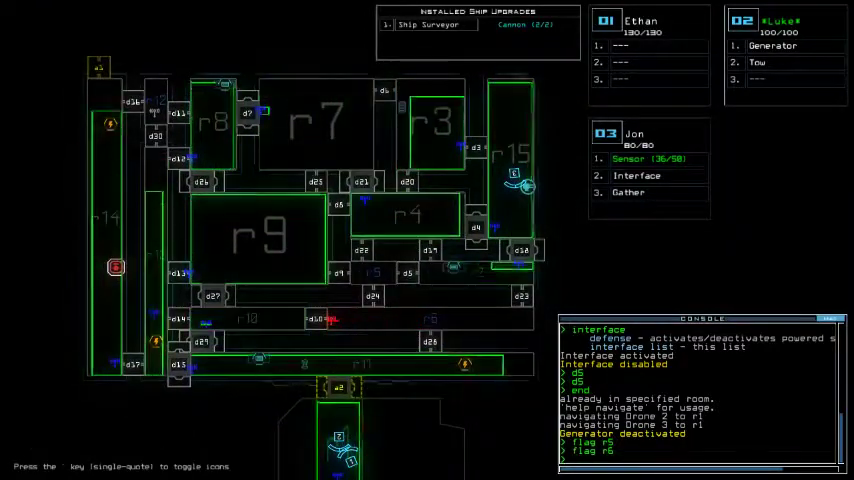
pyautogui.press('3')
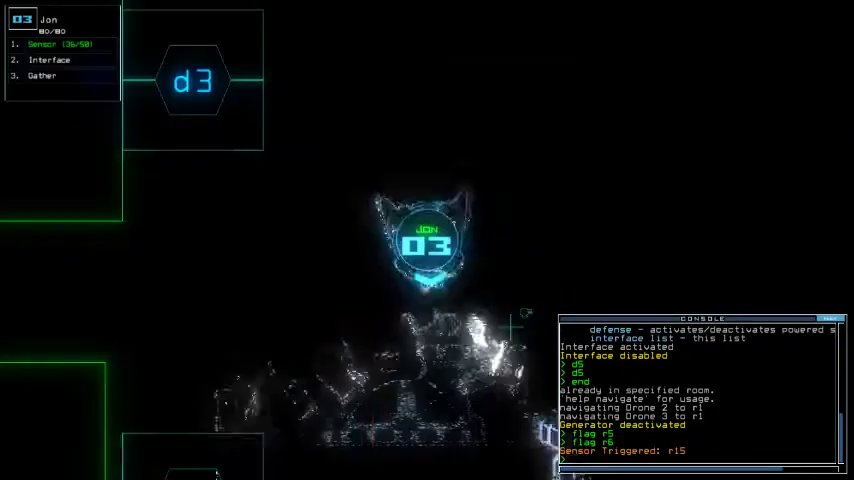
pyautogui.press('Down')
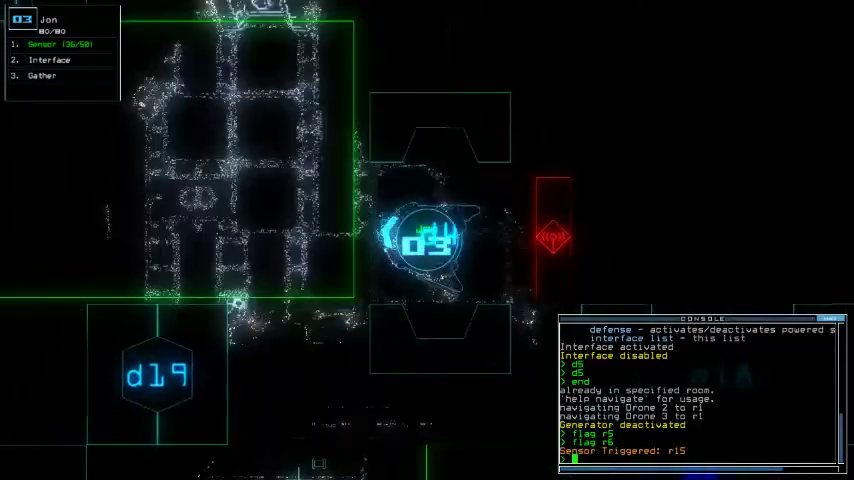
pyautogui.press('2')
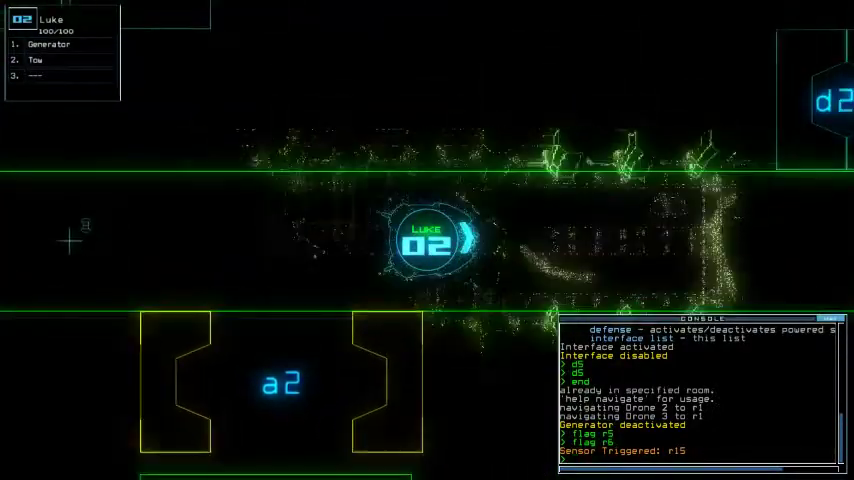
pyautogui.write('generator')
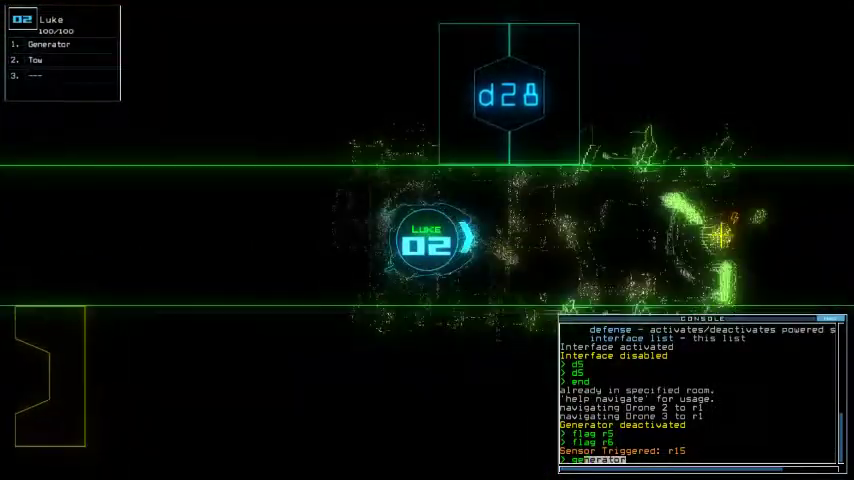
pyautogui.write('inter')
pyautogui.press('Return')
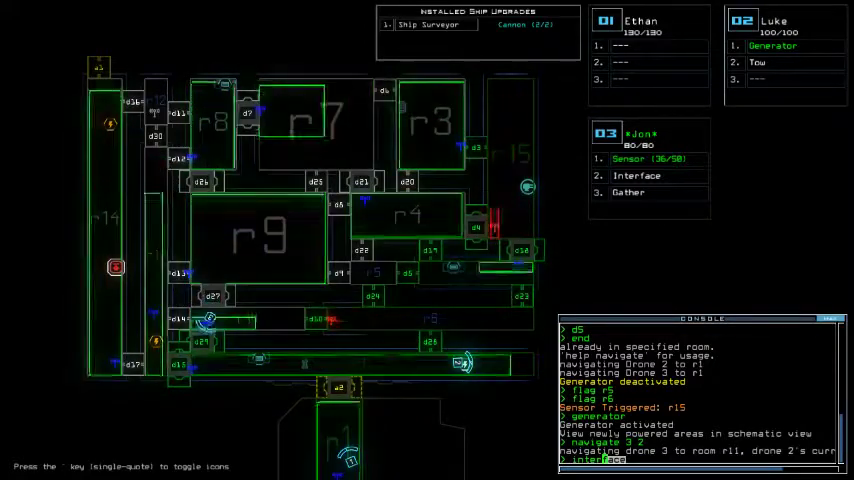
pyautogui.write('defense')
# - Fire room r15's defenses, killing 3 enemies, switch them off, and send drone 3 to r15
pyautogui.press('Return')
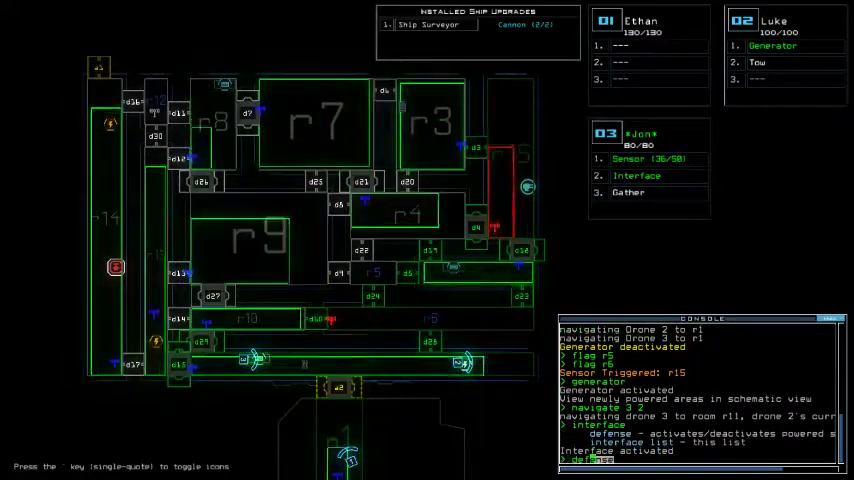
pyautogui.press('Return')
pyautogui.write('defense')
pyautogui.press('Return')
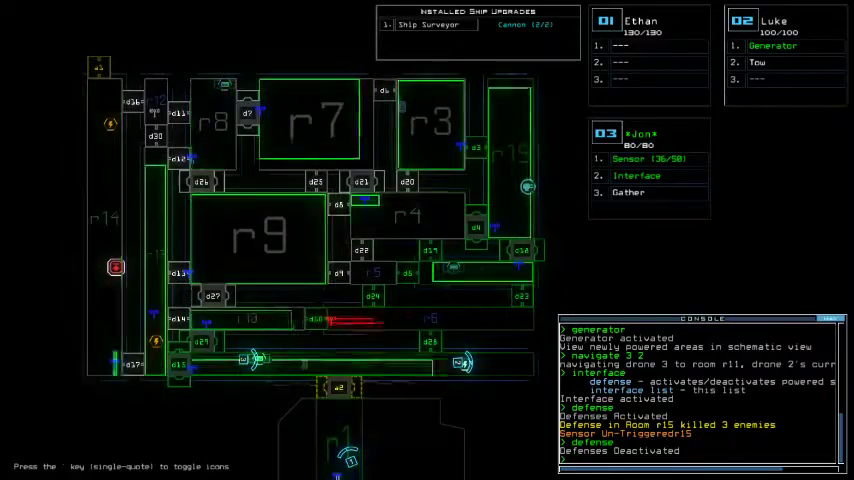
pyautogui.write('navigate 3 r15')
pyautogui.press('Return')
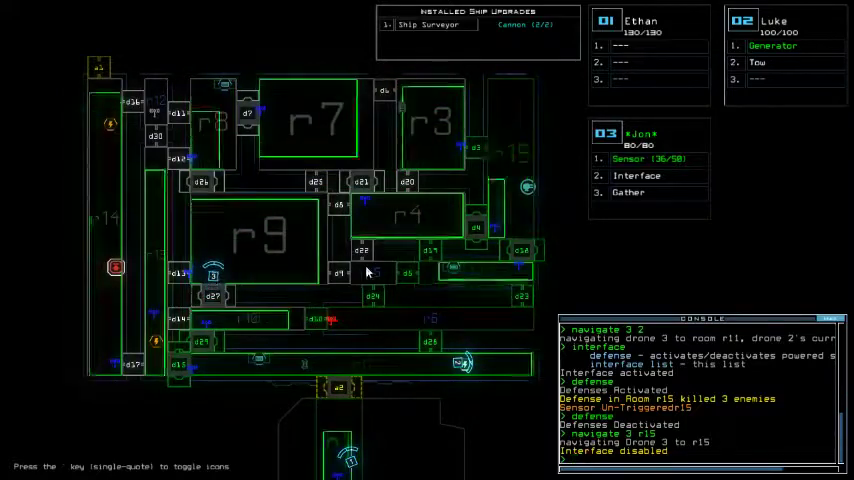
# - Drive drone 02 left along the corridor to d15 and restart the generator
pyautogui.press('2')
pyautogui.press('Left')
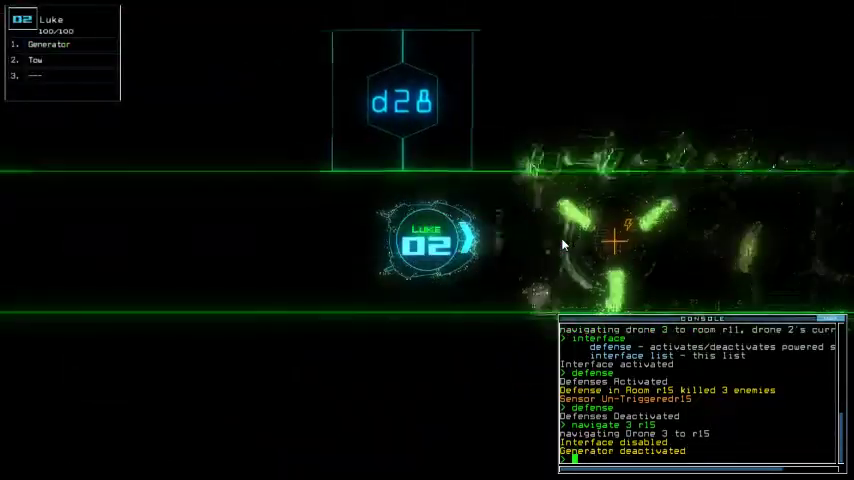
pyautogui.press('Left')
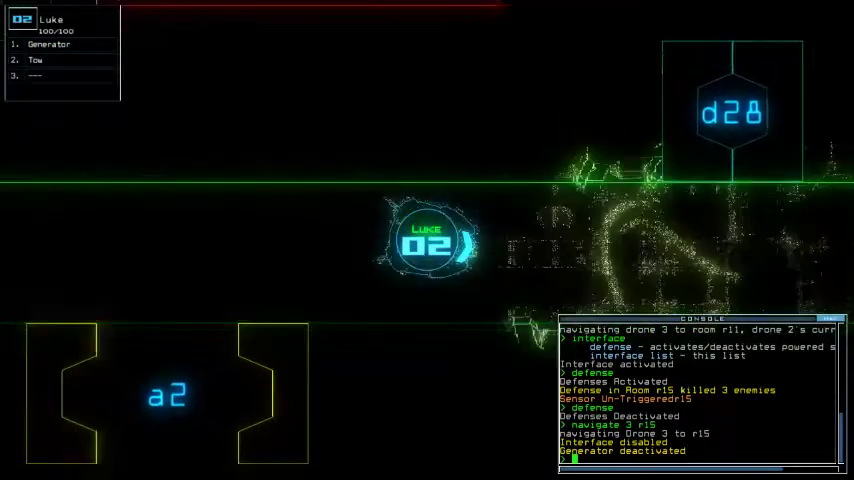
pyautogui.press('Left')
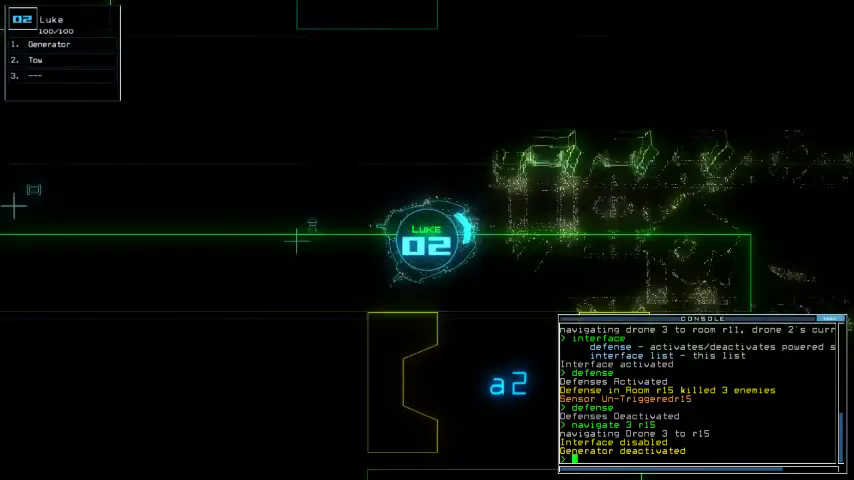
pyautogui.press('Left')
pyautogui.press('Left')
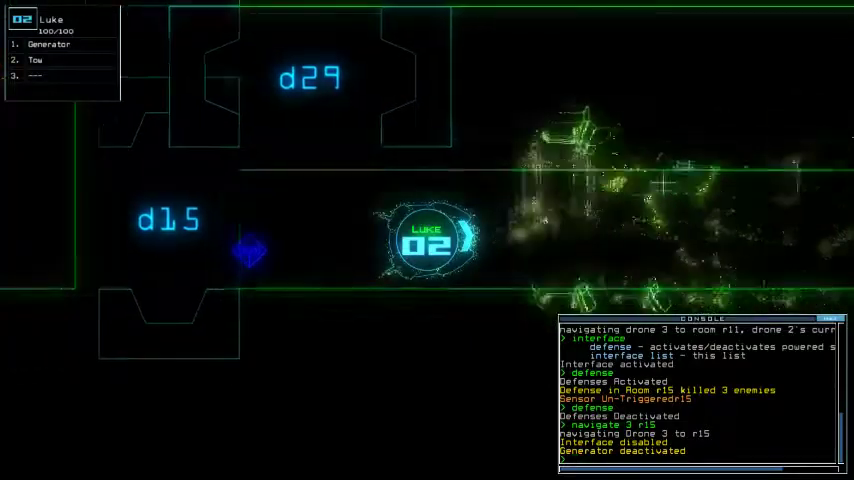
pyautogui.press('Left')
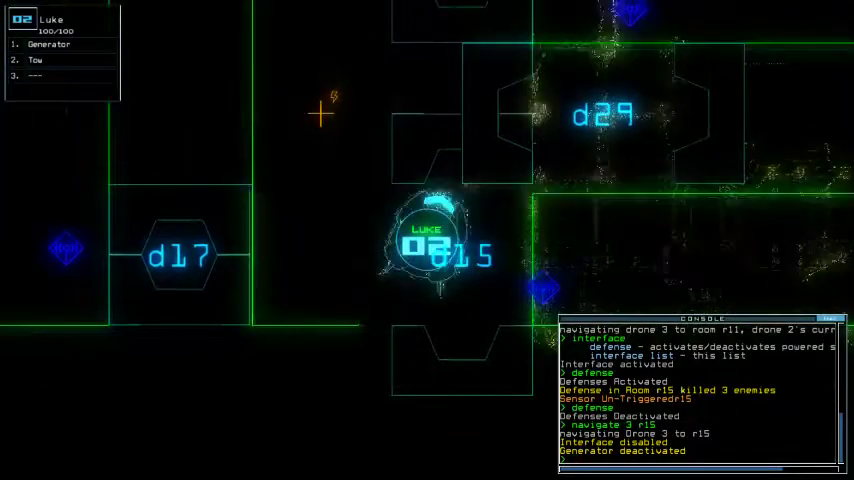
pyautogui.press('Up')
pyautogui.write('ge')
pyautogui.press('Tab')
pyautogui.press('Return')
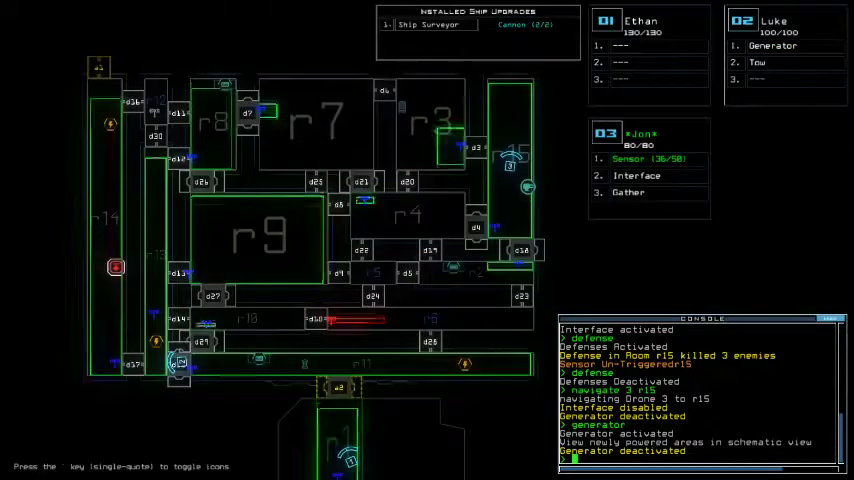
pyautogui.write('i')
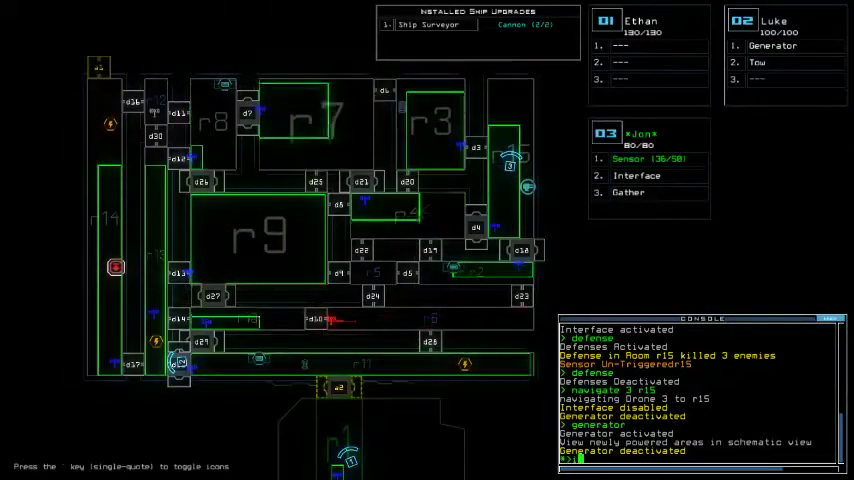
pyautogui.write('nfo 2')
# - Check drone 2's room info, the Barge A status report, and mission time 00:14:04
pyautogui.press('Return')
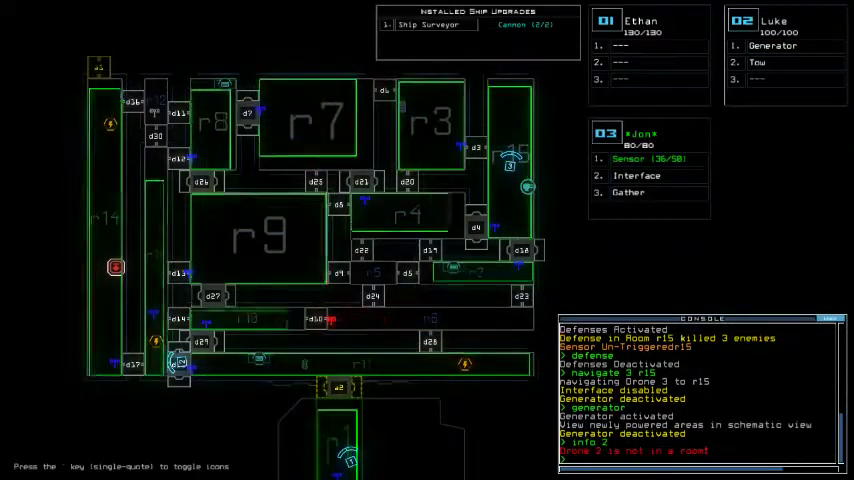
pyautogui.write('status')
pyautogui.press('Return')
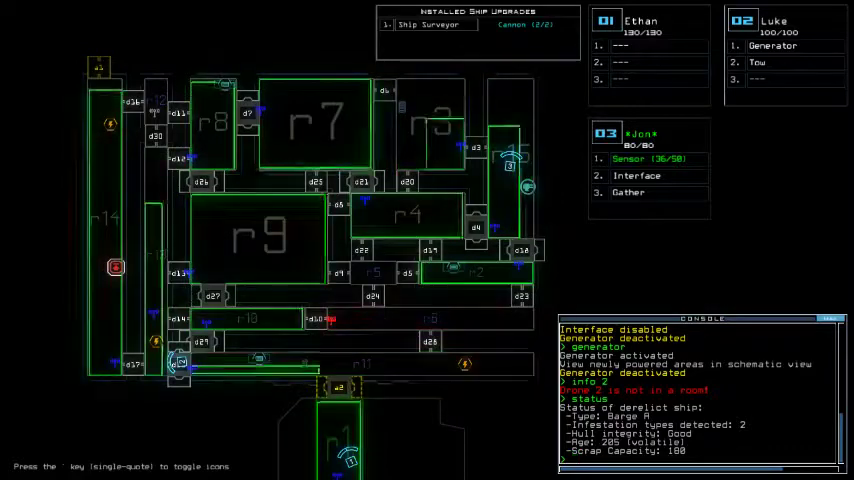
pyautogui.write('ti')
pyautogui.press('Return')
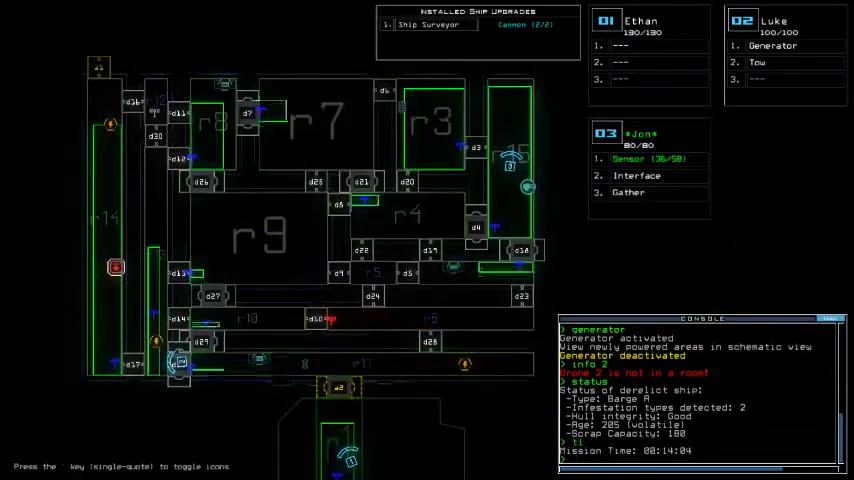
pyautogui.hotkey('ctrl', '2')
# - Run the generator, send drone 3 to drone 2's room, and drone 2 to r13
pyautogui.hotkey('ctrl', '3')
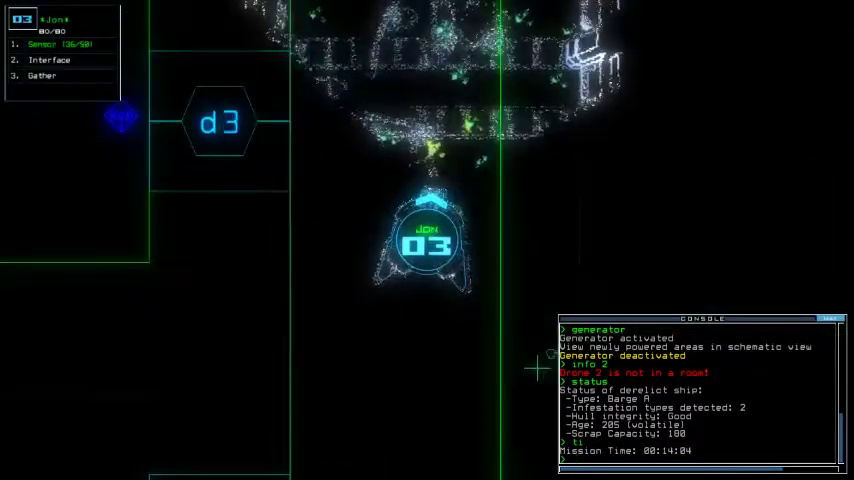
pyautogui.hotkey('ctrl', '2')
pyautogui.write('generator')
pyautogui.hotkey('ctrl', '3')
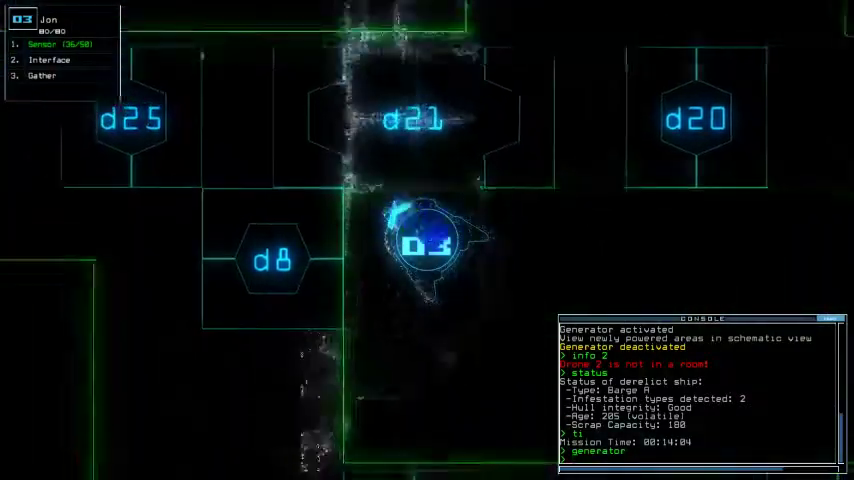
pyautogui.press('Tab')
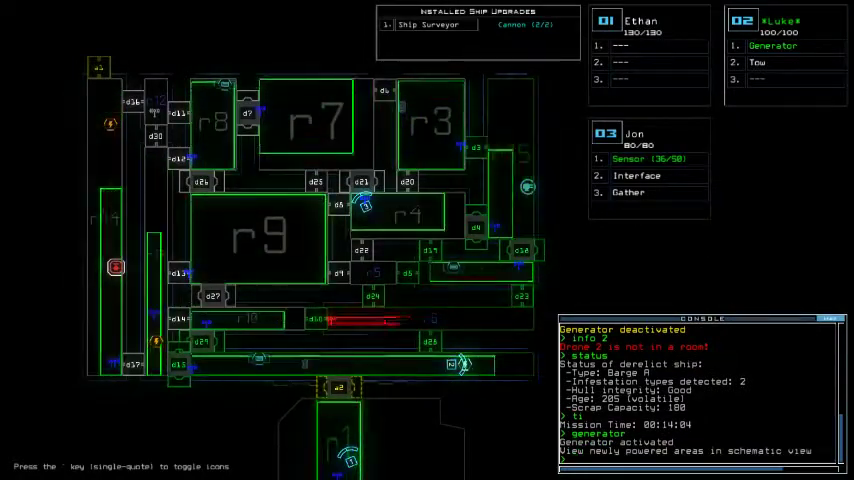
pyautogui.press('Return')
pyautogui.write('navigate 2 r13')
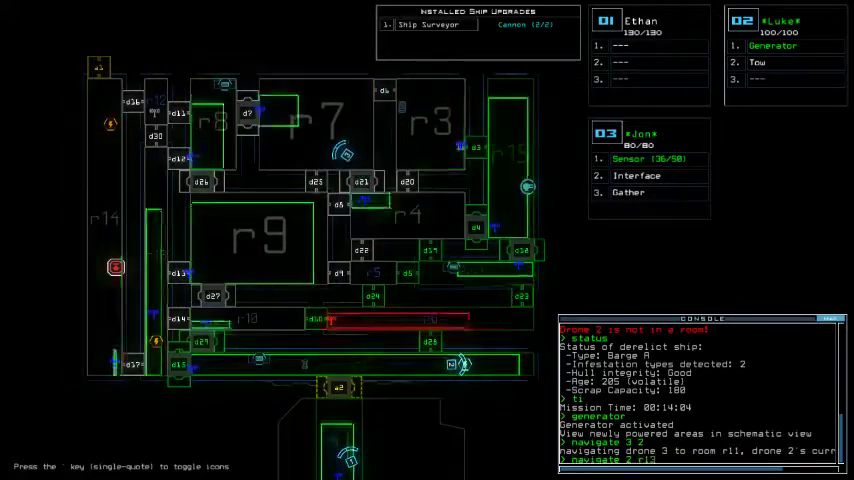
pyautogui.write('ge')
pyautogui.press('Return')
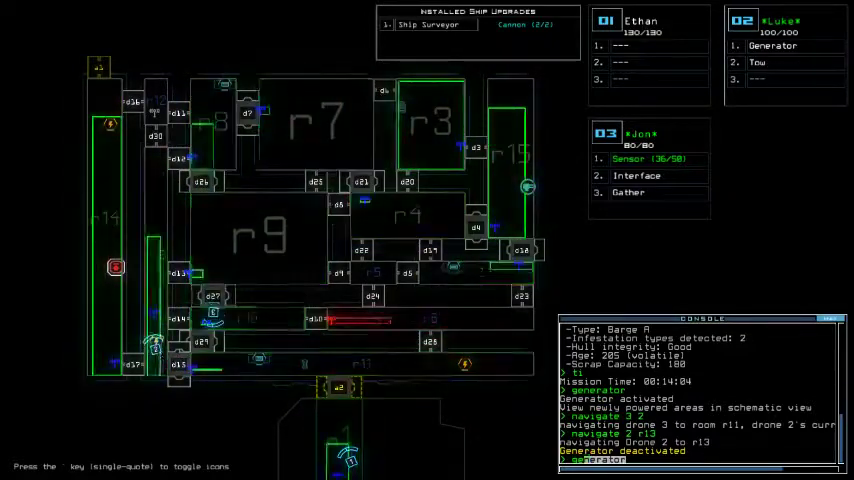
# - Restart the generator, toggle doors d26 and d11, regroup the drones, and activate the interface
pyautogui.press('Return')
pyautogui.write('d26 d11')
pyautogui.press('Return')
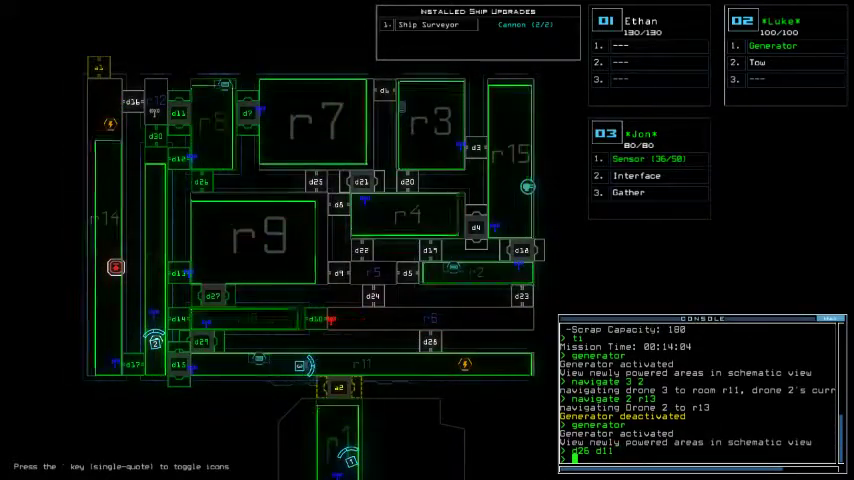
pyautogui.write('3')
pyautogui.press('Return')
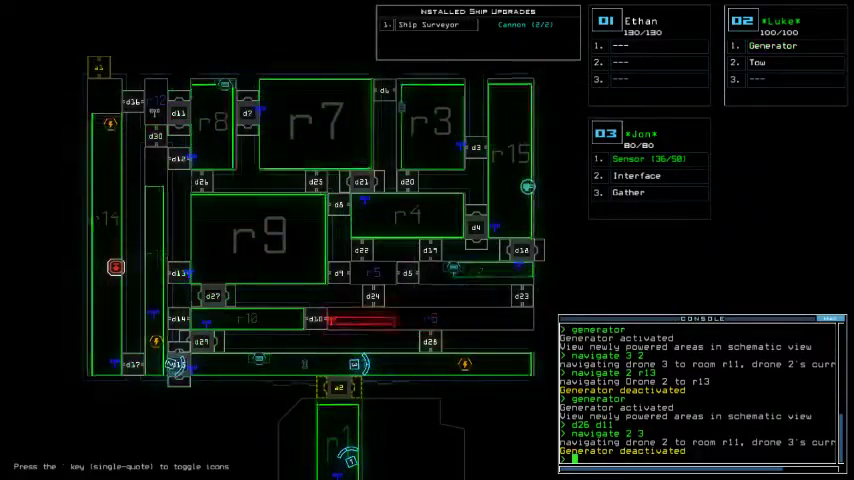
pyautogui.write('ge')
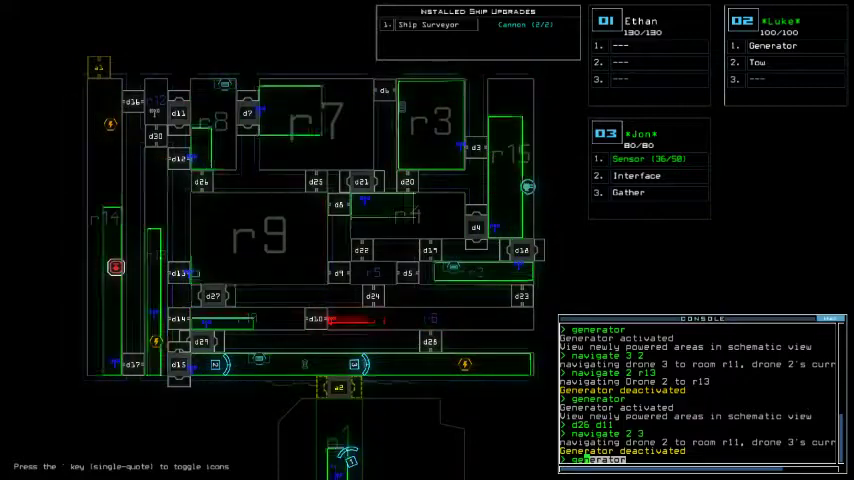
pyautogui.press('Tab')
pyautogui.press('Return')
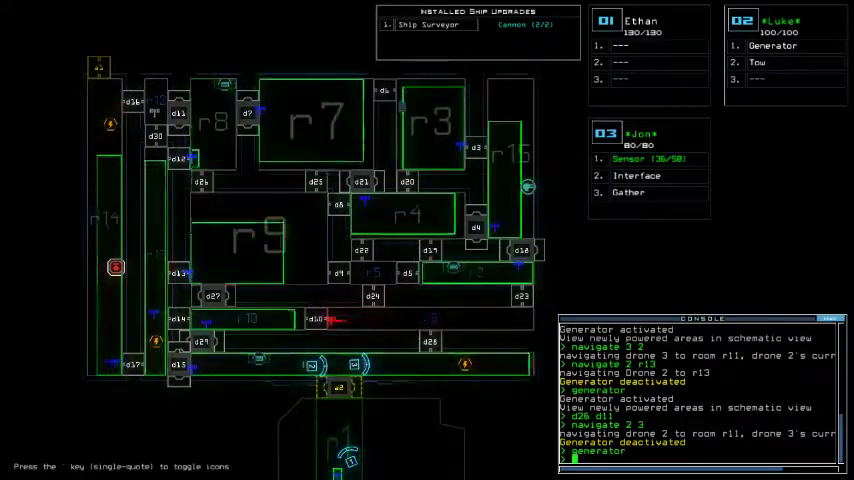
pyautogui.press('Tab')
pyautogui.press('Return')
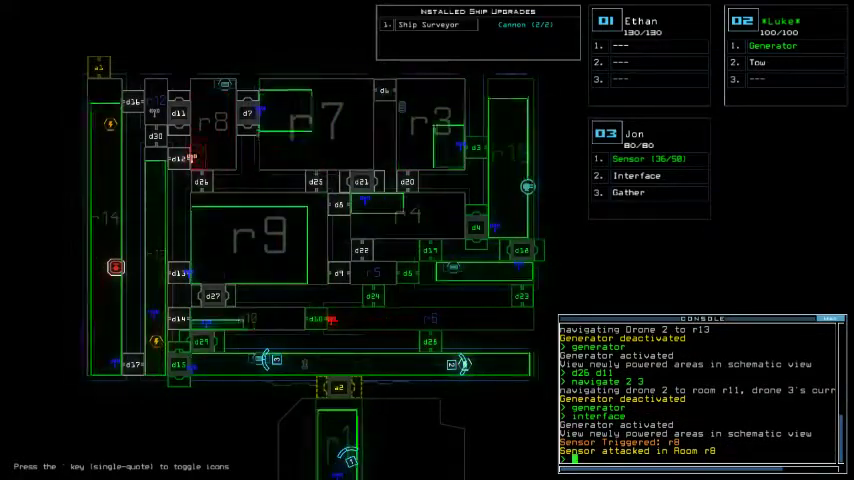
pyautogui.write('avigate 3 1')
# - Route drone 3 to room r1, operate door d18, and show the ship schematic
pyautogui.press('Return')
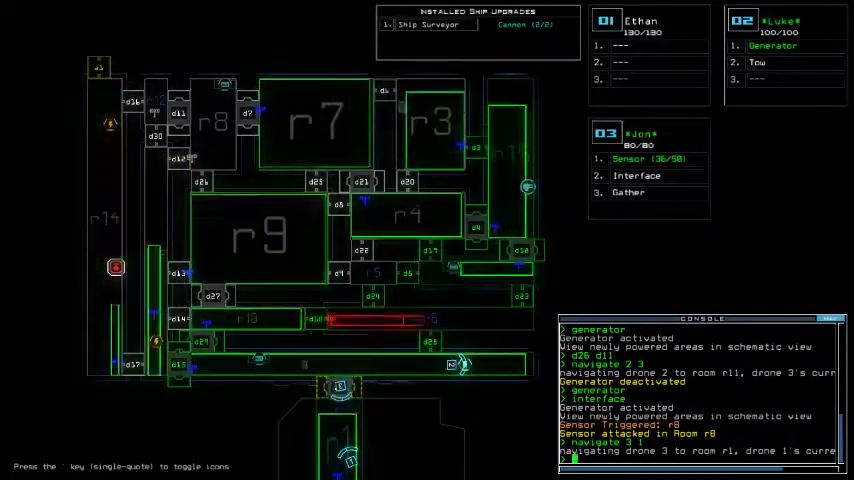
pyautogui.press('Tab')
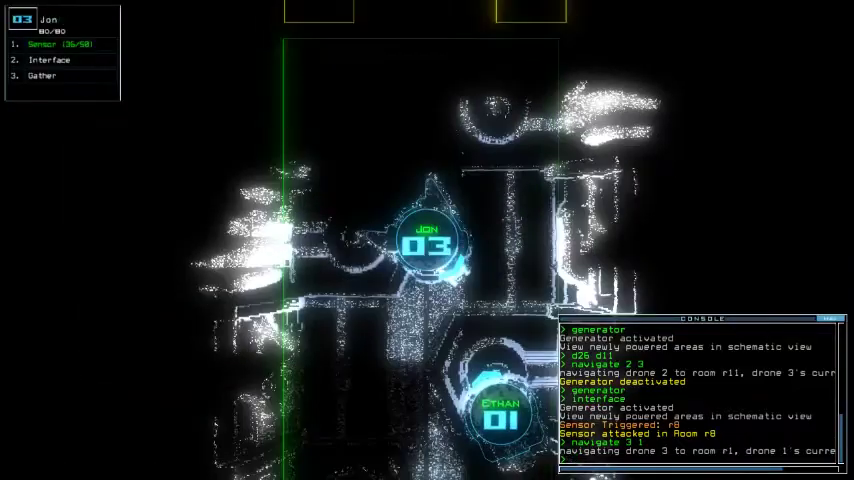
pyautogui.press('Tab')
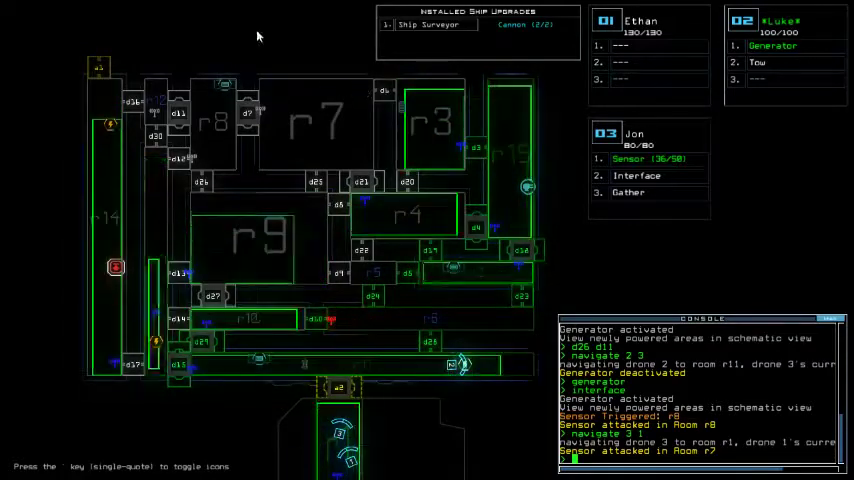
pyautogui.write('18')
pyautogui.press('Return')
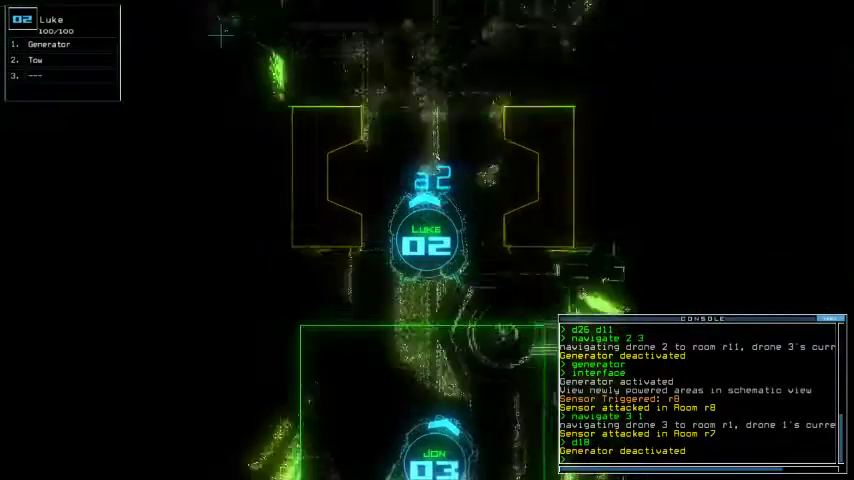
pyautogui.press('Tab')
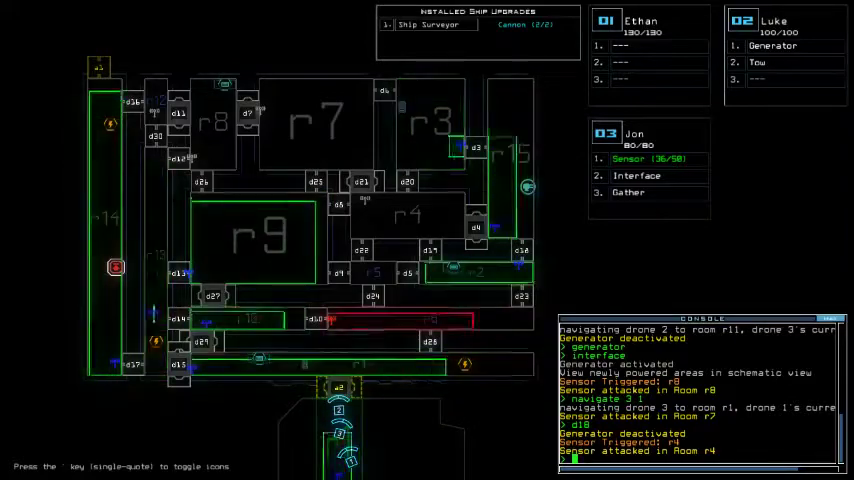
# - Restore power with drone 02's generator, then activate drone 03's interface and close door d4
pyautogui.press('Tab')
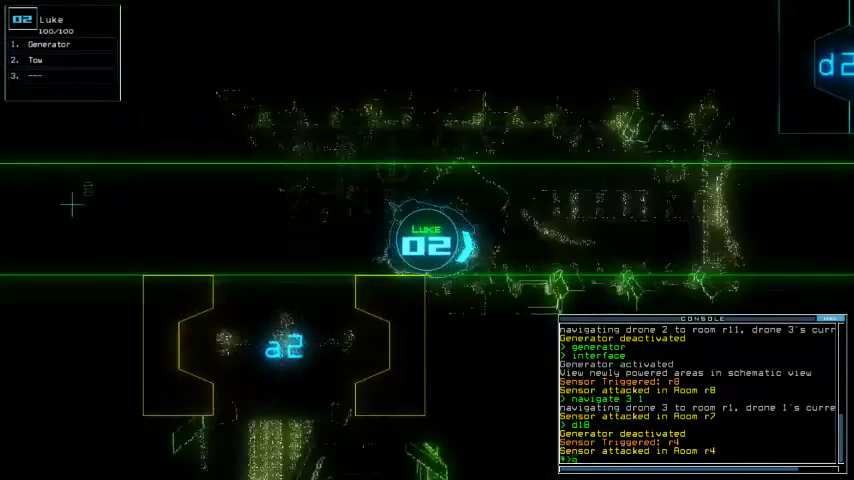
pyautogui.write('ge')
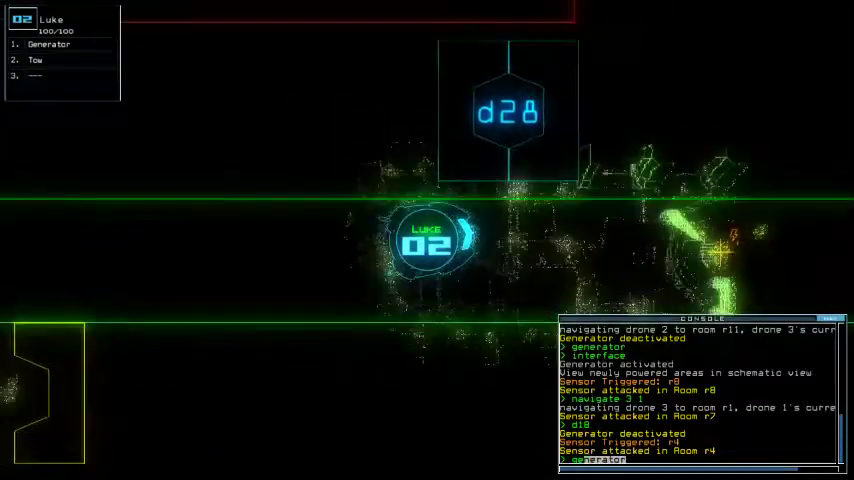
pyautogui.press('Return')
pyautogui.press('3')
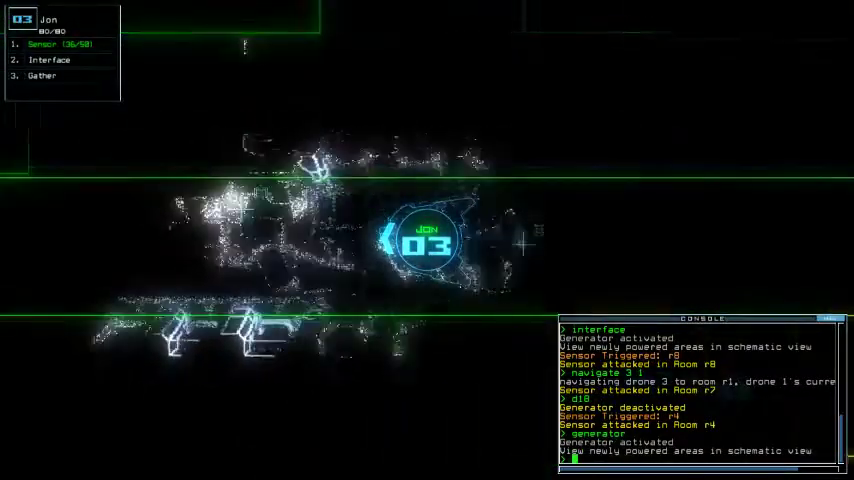
pyautogui.press('Tab')
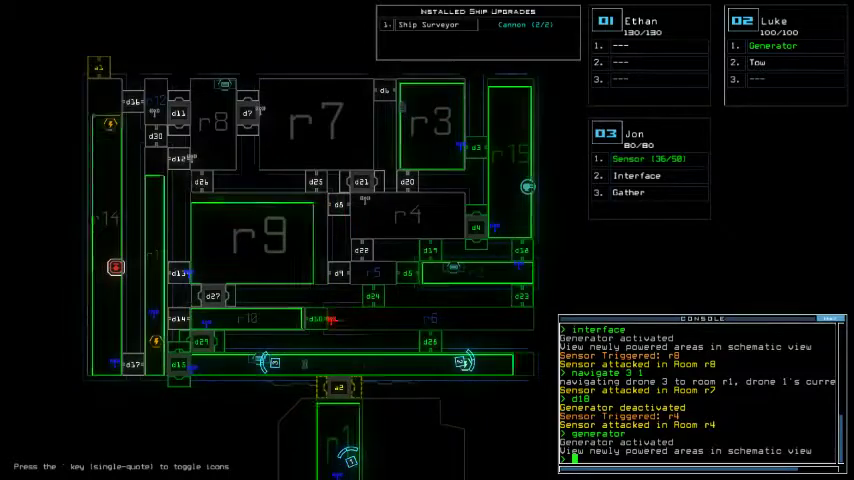
pyautogui.write('interface')
pyautogui.press('Return')
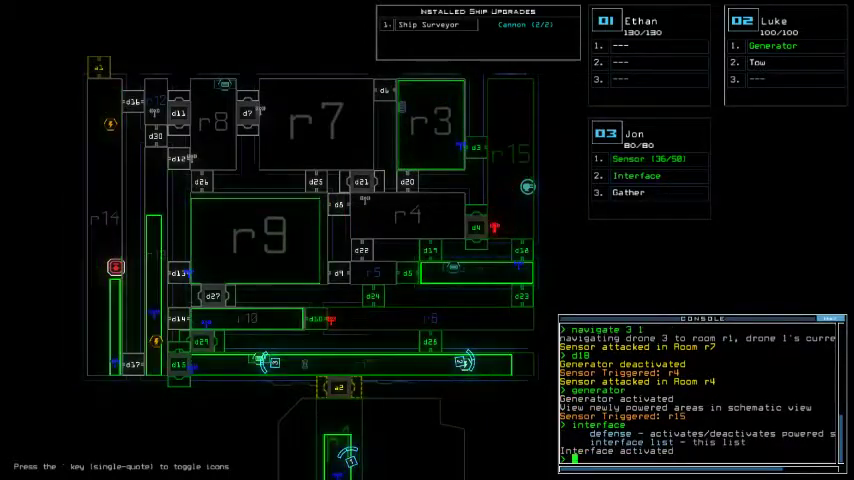
pyautogui.write('4')
pyautogui.write('de')
pyautogui.press('Return')
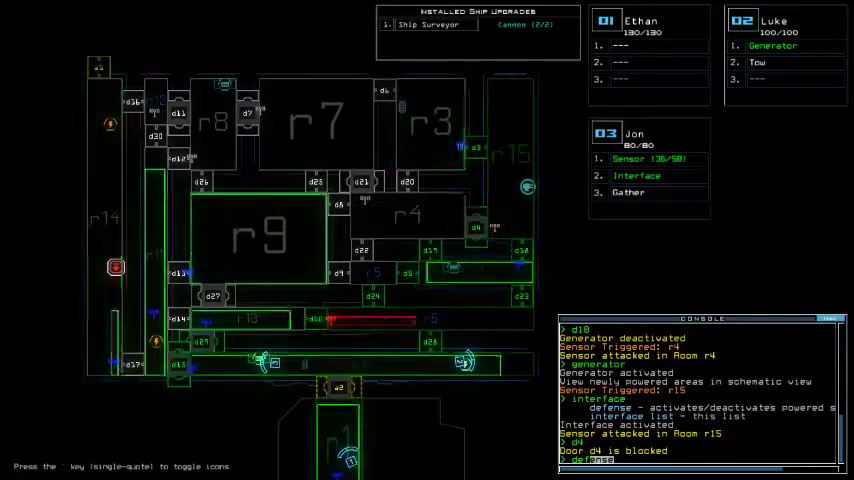
# - Fire room r15's defenses to kill one enemy, switch them off, and disconnect the interface
pyautogui.press('Tab')
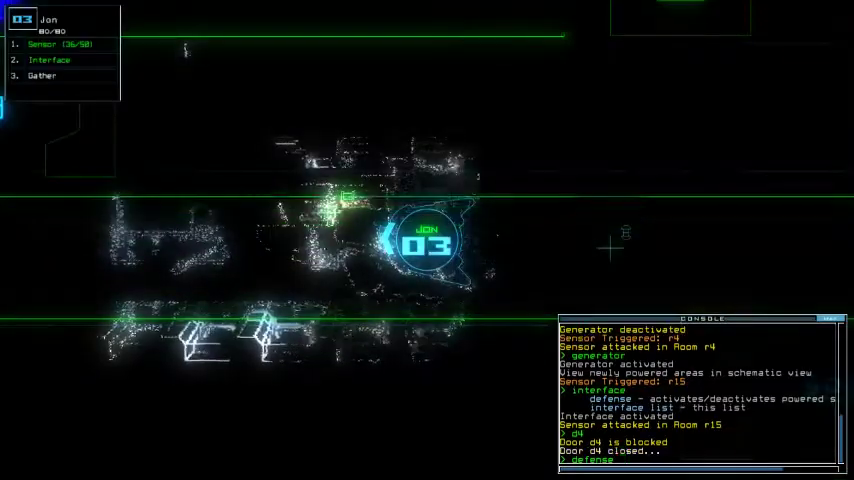
pyautogui.press('Return')
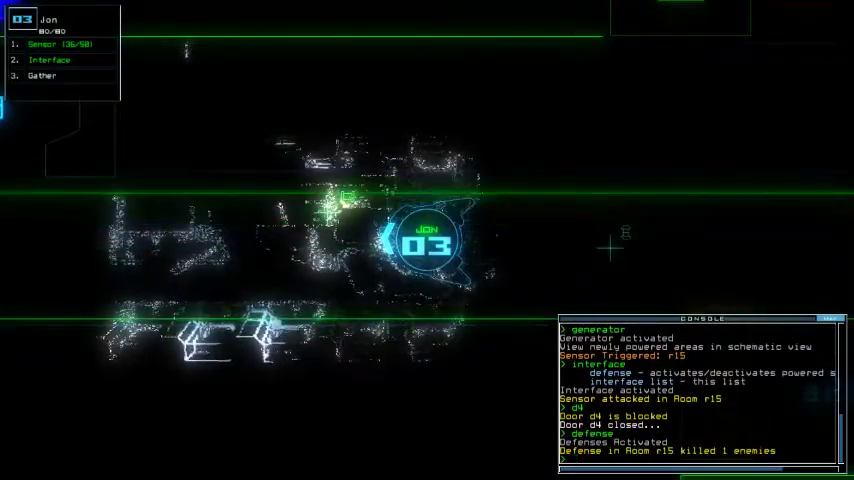
pyautogui.write('defense')
pyautogui.press('Return')
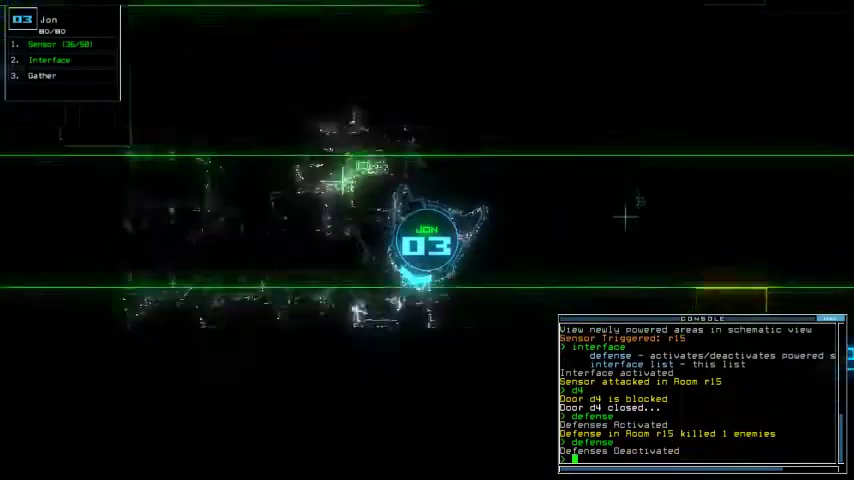
pyautogui.press('Tab')
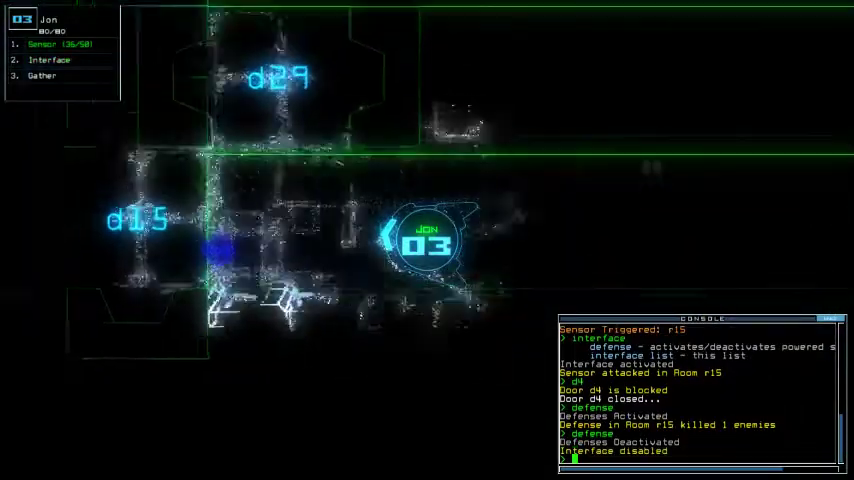
pyautogui.press('w')
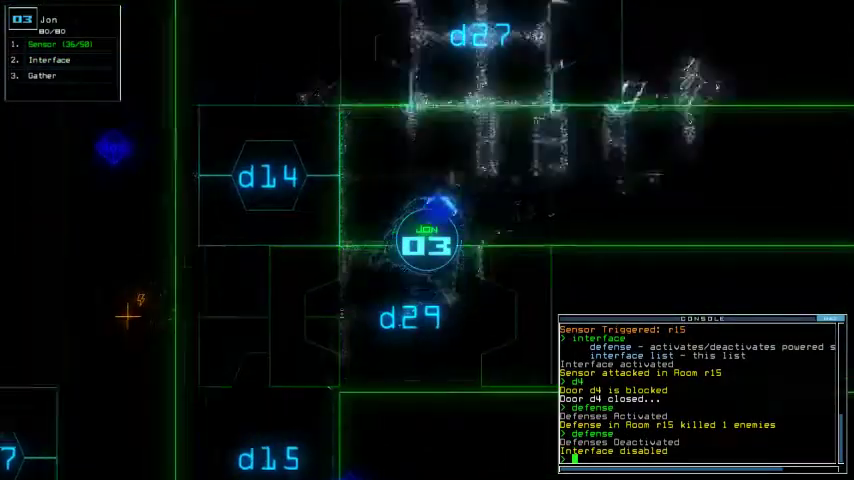
pyautogui.press('Tab')
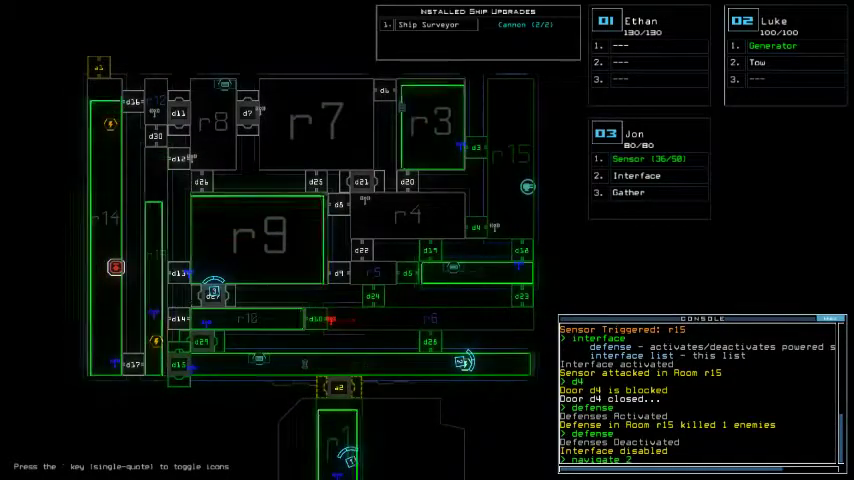
pyautogui.write('13')
# - Send drone 2 to r13, power rooms, toggle doors d26 and d11, and route drone 2 to r1
pyautogui.press('Return')
pyautogui.write('ge')
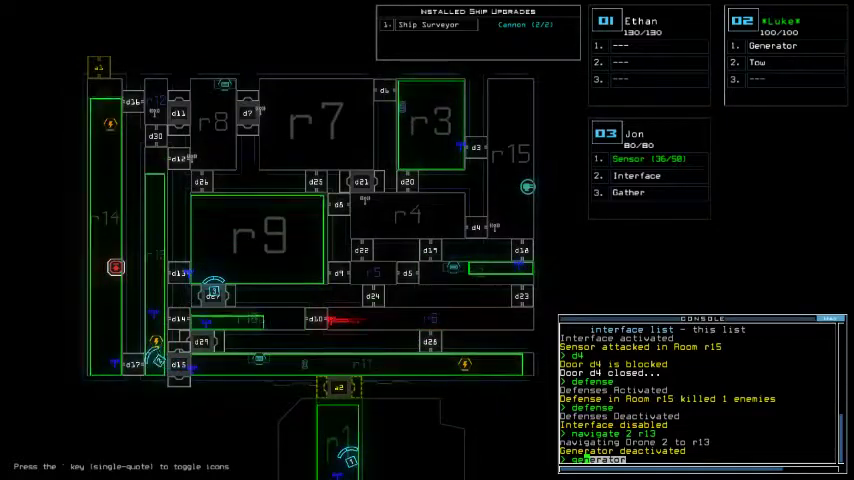
pyautogui.write('d26 d')
pyautogui.press('Return')
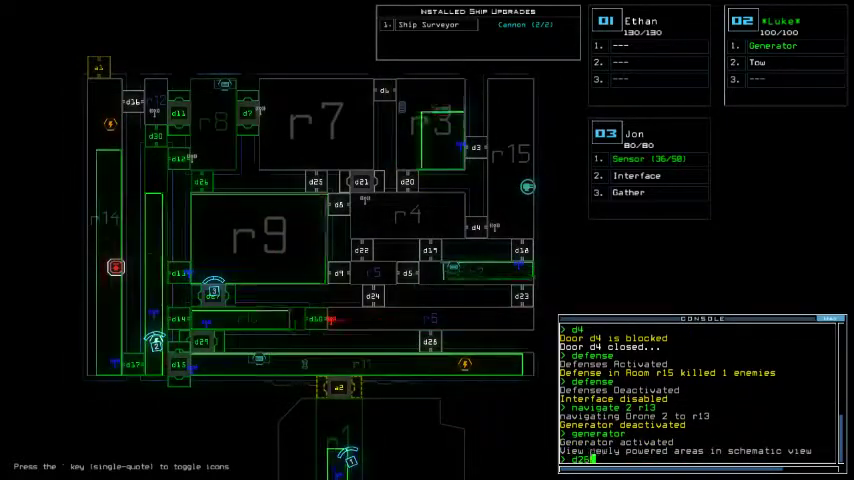
pyautogui.write(' d11')
pyautogui.press('Return')
pyautogui.write('navigate 2')
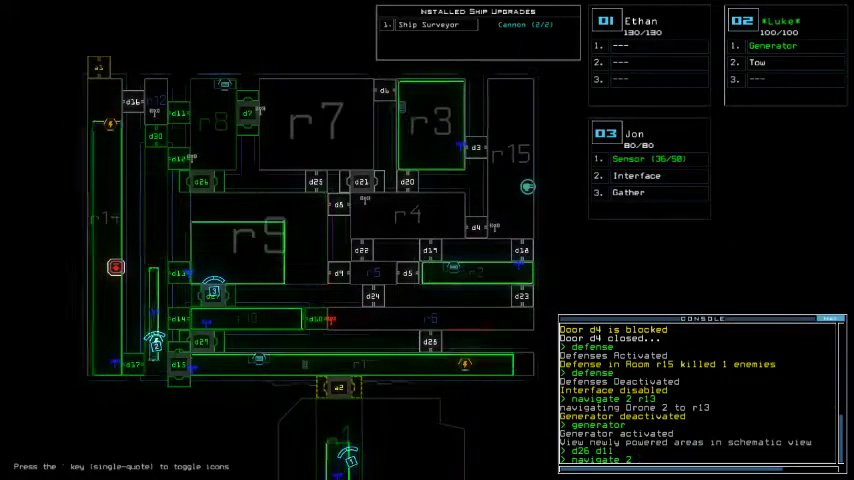
pyautogui.write('1')
pyautogui.press('Return')
pyautogui.press('Tab')
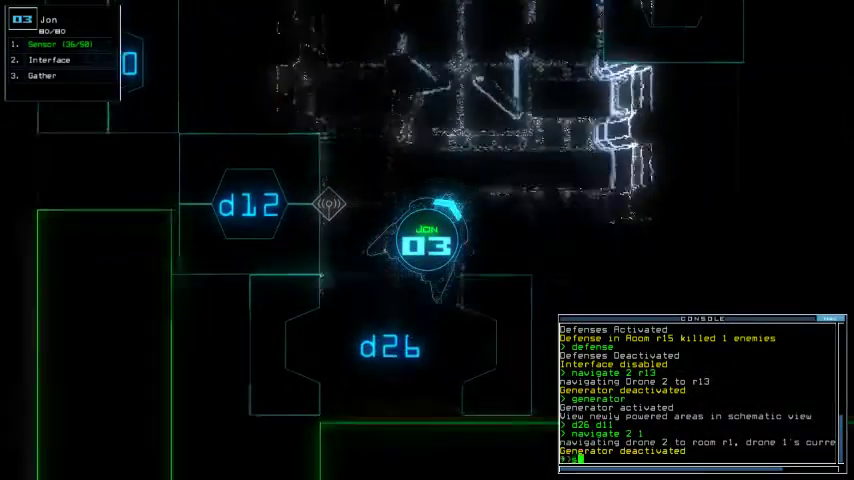
pyautogui.write('sensor')
# - Drop three sensors from drone 03 and drive it right through the corridor
pyautogui.press('Return')
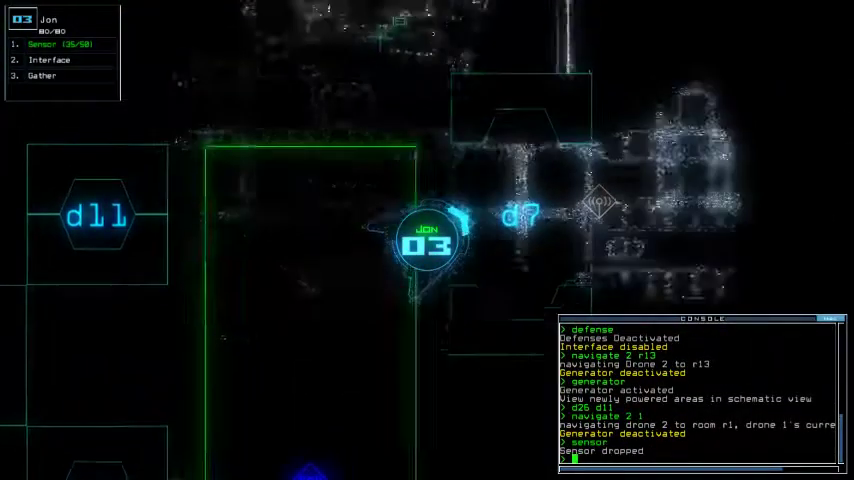
pyautogui.write('sensor')
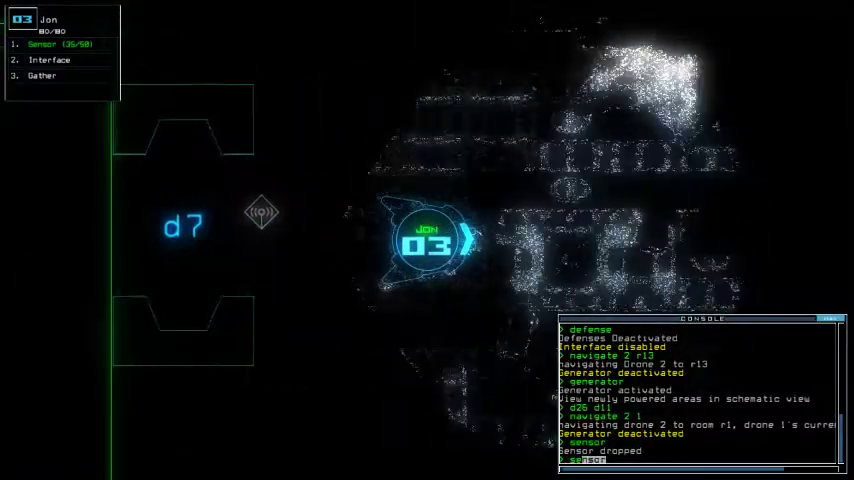
pyautogui.press('Return')
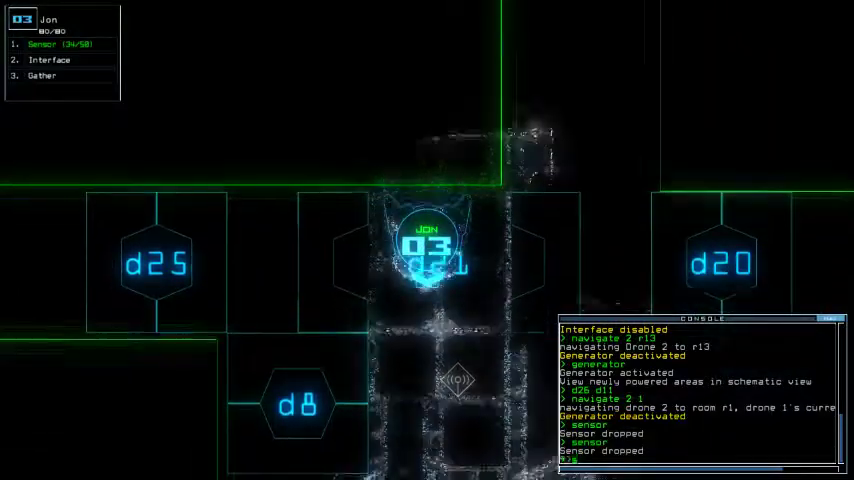
pyautogui.write('sensor')
pyautogui.press('Return')
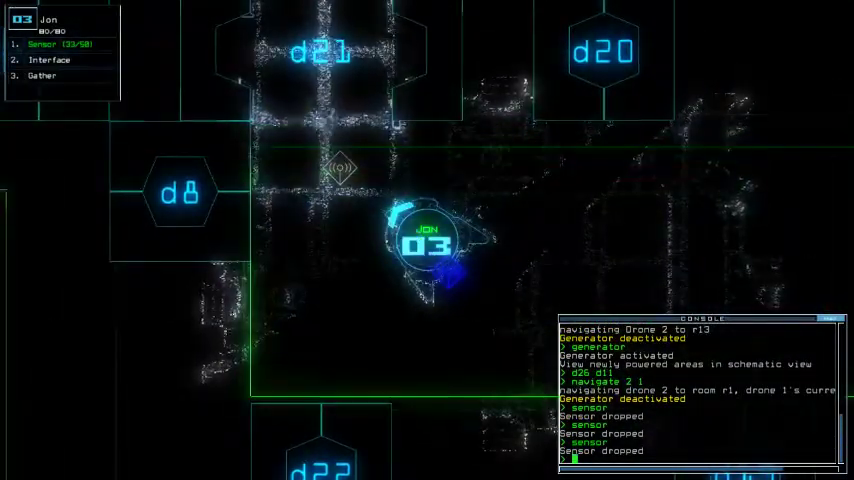
pyautogui.press('Right')
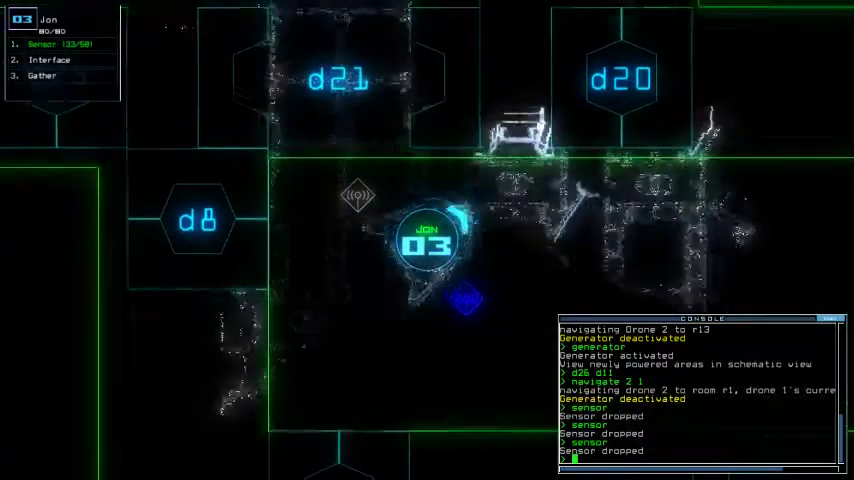
pyautogui.press('Right')
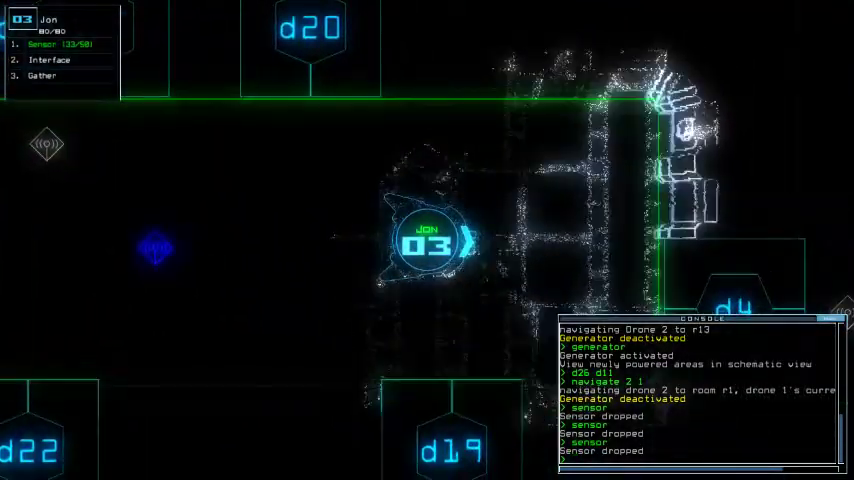
# - Restart the generator with drone 02
pyautogui.press('Tab')
pyautogui.write('2')
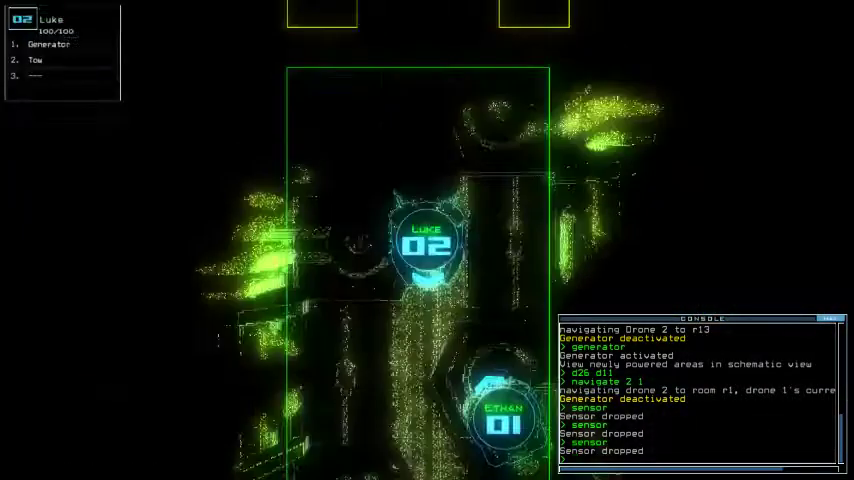
pyautogui.write('ge')
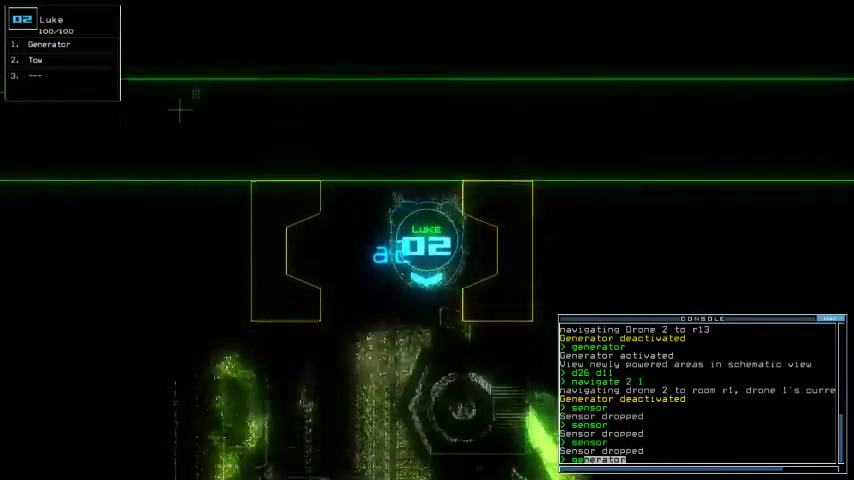
pyautogui.press('Return')
pyautogui.press('Tab')
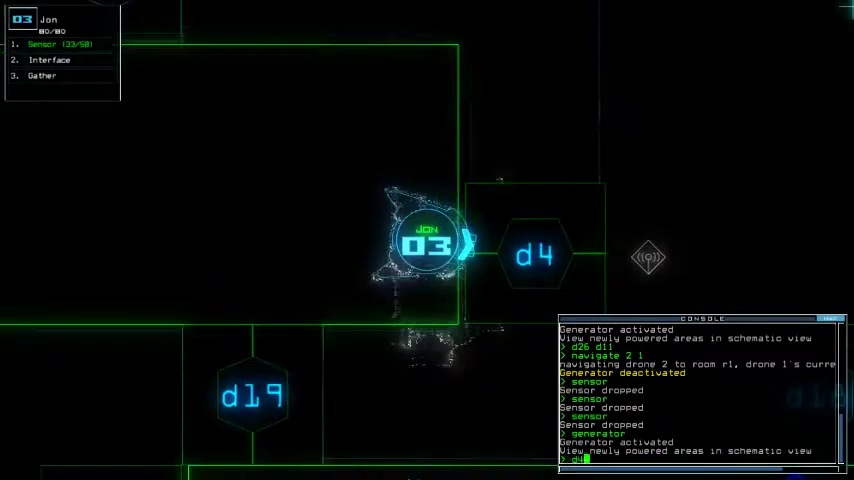
pyautogui.write('d4')
# - Open door d4, drop a sensor and gather scrap with drone 03, then send drone 2 to r1
pyautogui.press('Return')
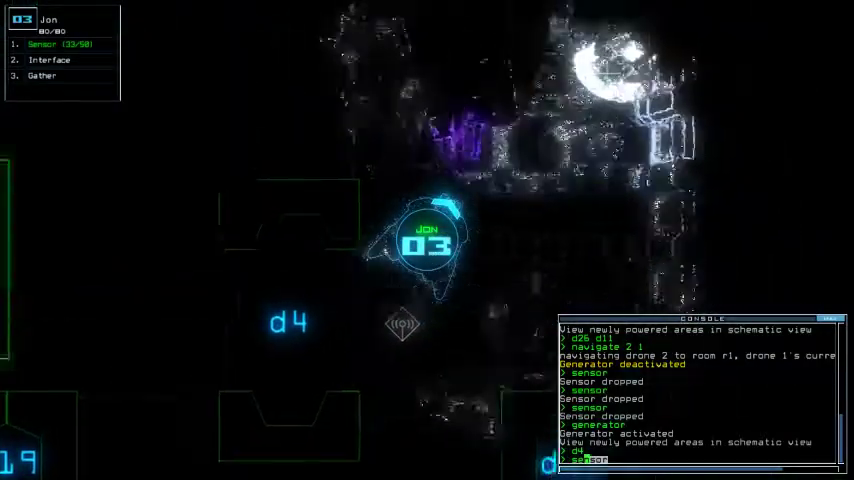
pyautogui.write('sensor')
pyautogui.press('Return')
pyautogui.write('g')
pyautogui.press('Return')
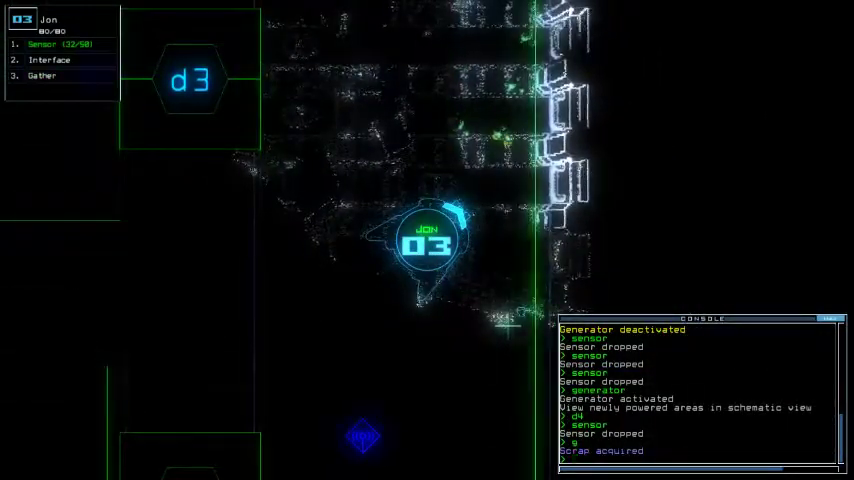
pyautogui.press('Tab')
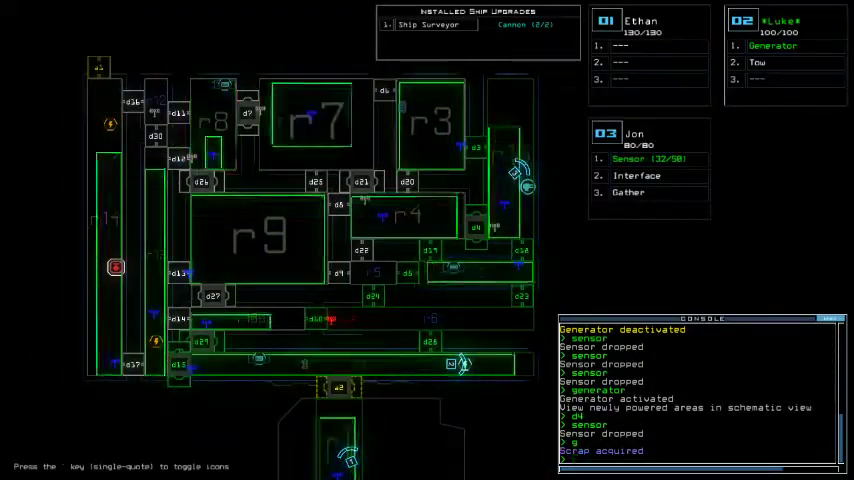
pyautogui.write('navigate 2 1')
pyautogui.press('Return')
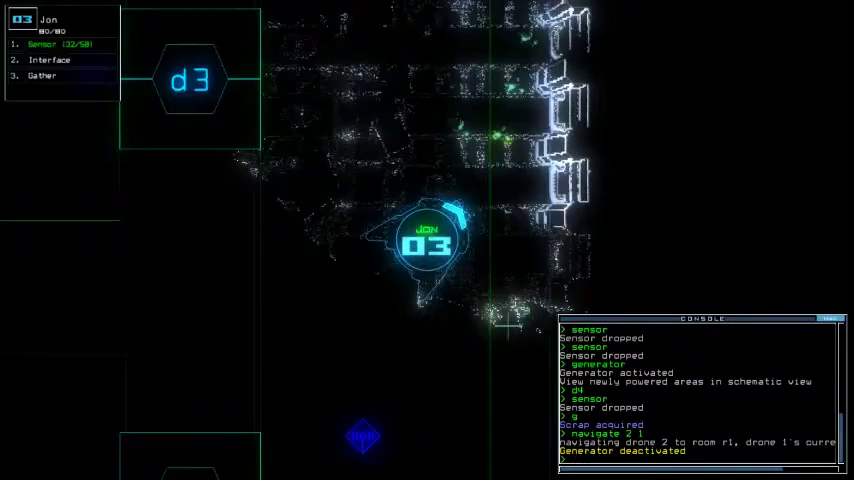
pyautogui.write('navigate 23 2')
# - Route drone Jon to room r1 and power up the derelict's generator
pyautogui.press('Return')
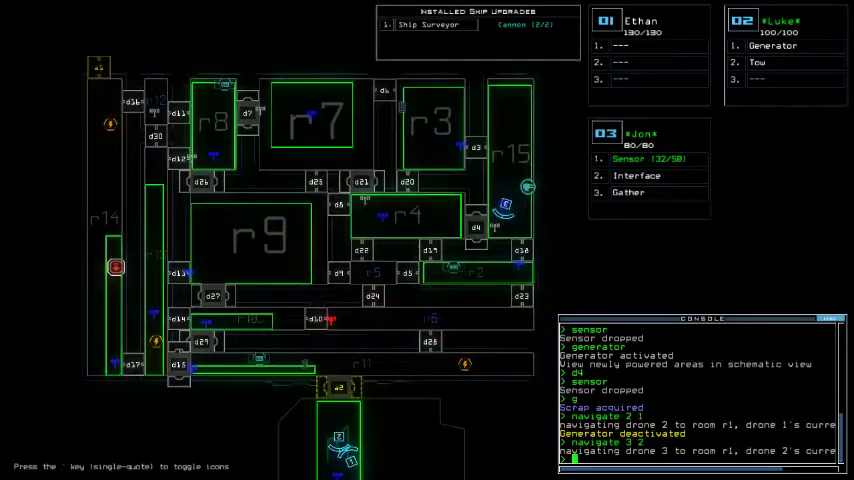
pyautogui.press('Tab')
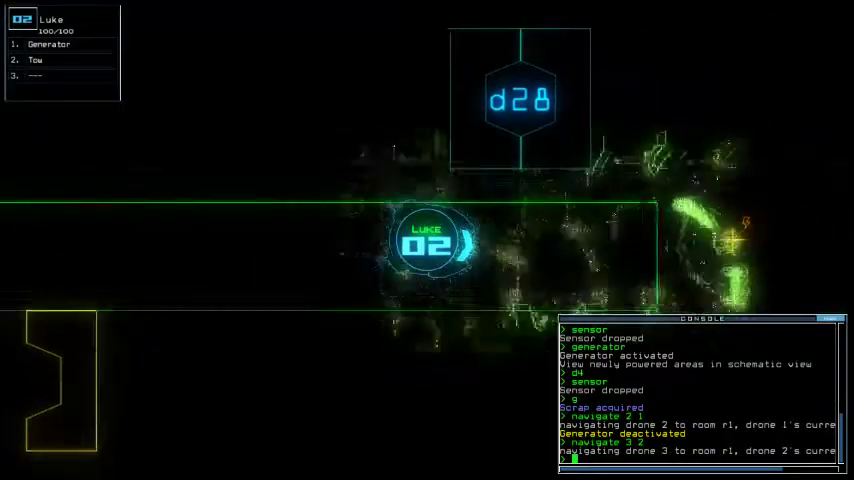
pyautogui.write('ge')
pyautogui.press('Return')
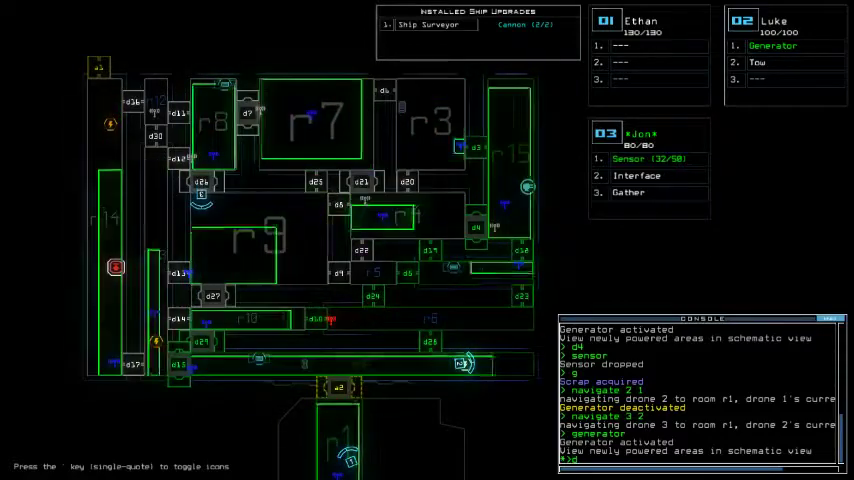
# - Toggle door d4 and close the open doors with 'cccc'
pyautogui.press('Return')
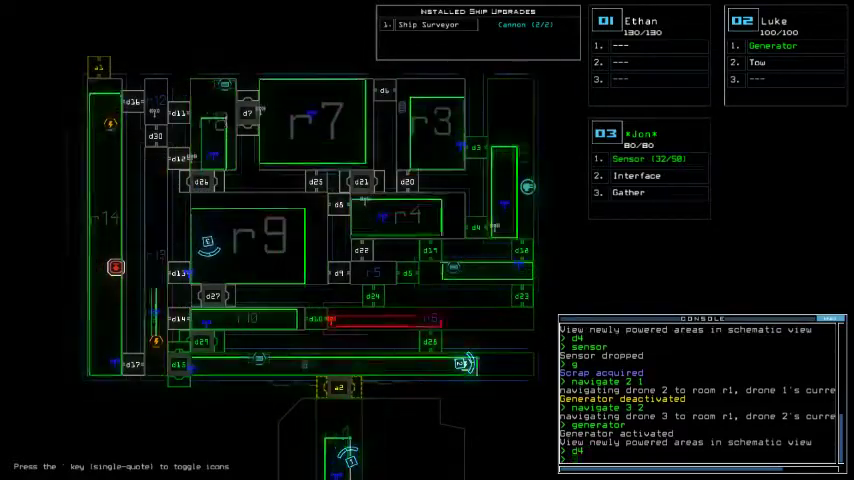
pyautogui.press('Return')
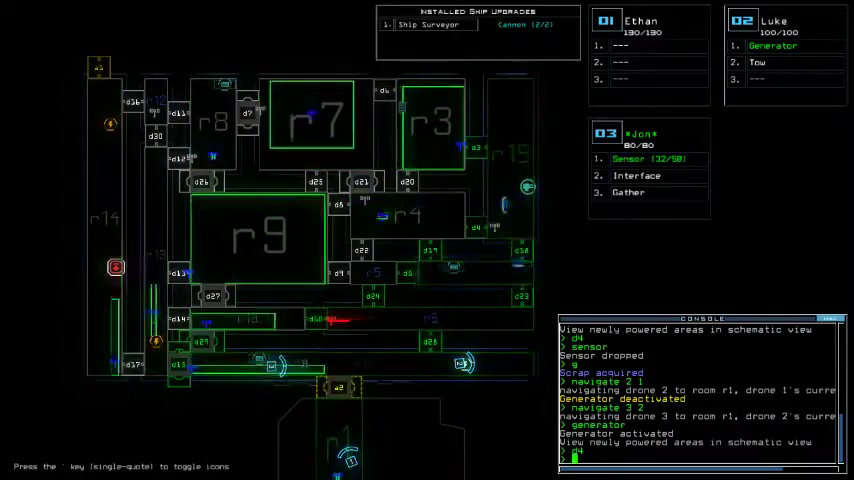
pyautogui.write('gen')
pyautogui.write('cannon r')
pyautogui.press('Return')
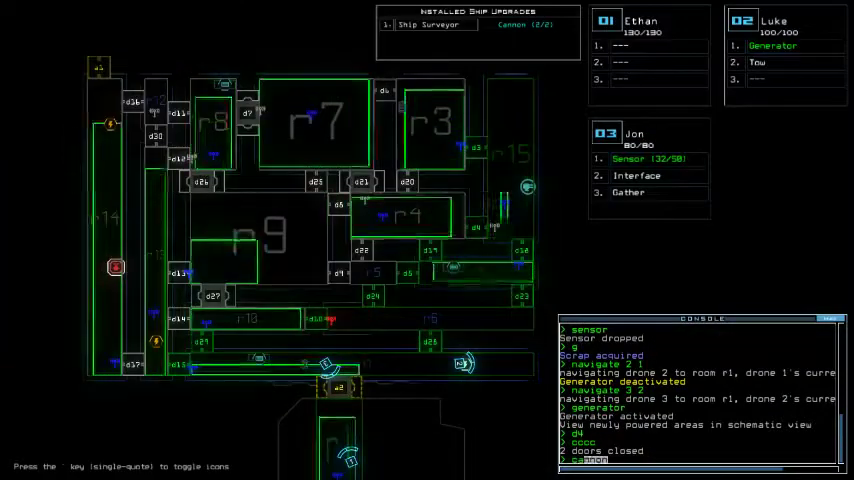
pyautogui.write('2')
# - Fire the cannon into room r2, then open doors d5 and d24 to vent r5 and r6
pyautogui.press('Return')
pyautogui.write('d5')
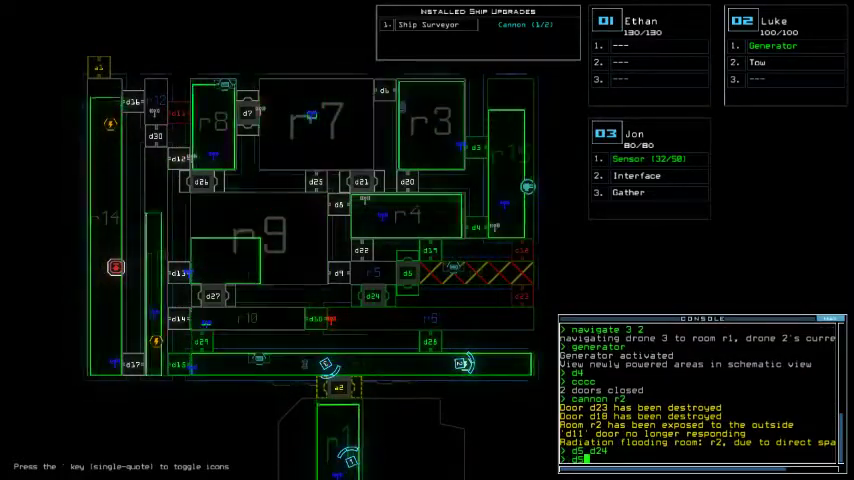
pyautogui.write('c')
pyautogui.write('24')
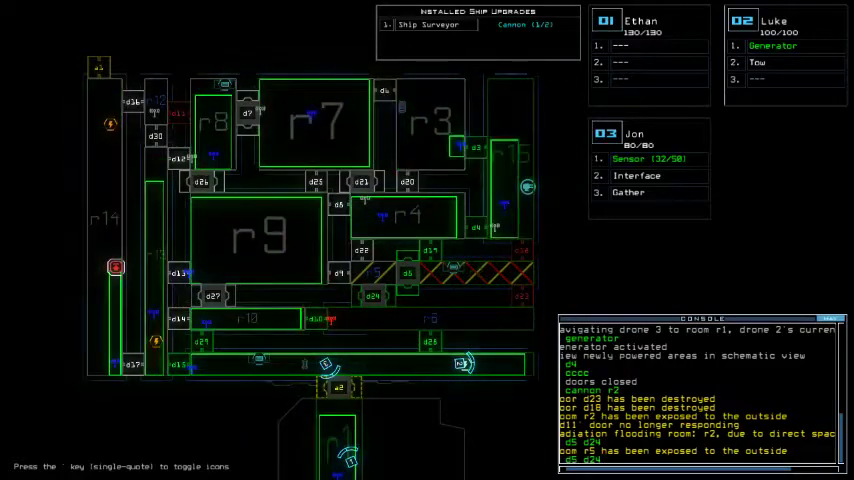
pyautogui.press('Return')
pyautogui.write('c')
pyautogui.press('BackSpace')
# - Send drone Jon to door d28 and drop a sensor there
pyautogui.press('3')
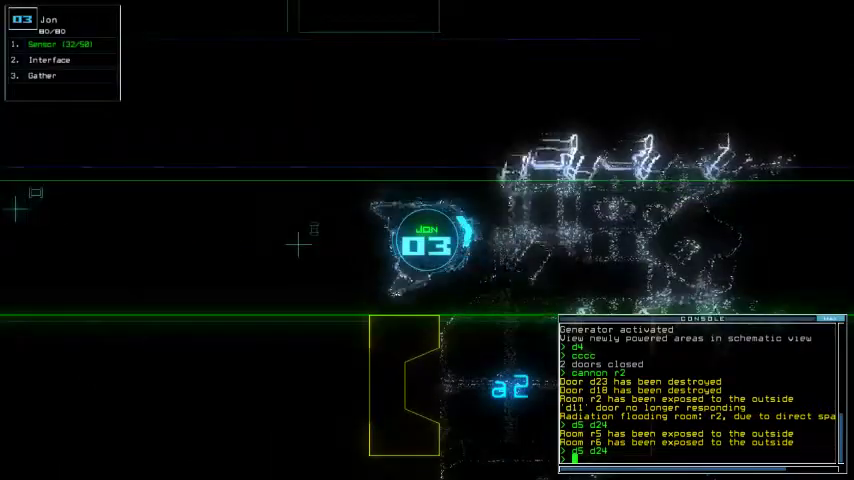
pyautogui.press('Right')
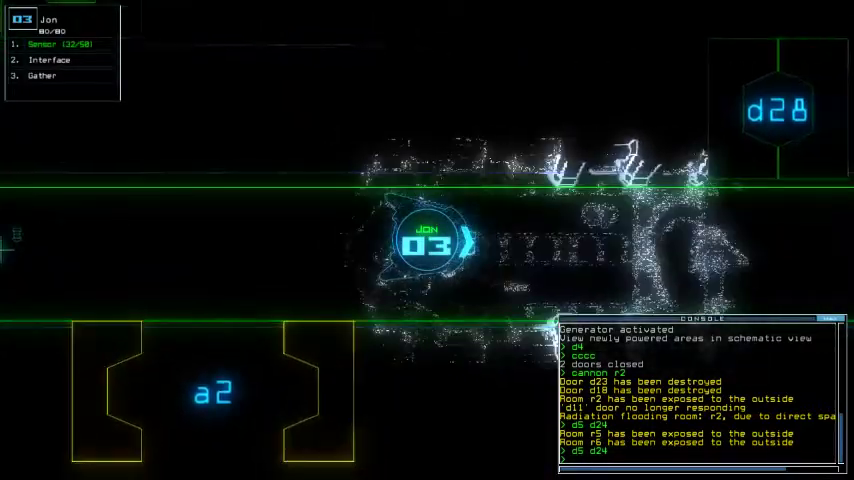
pyautogui.write('d2')
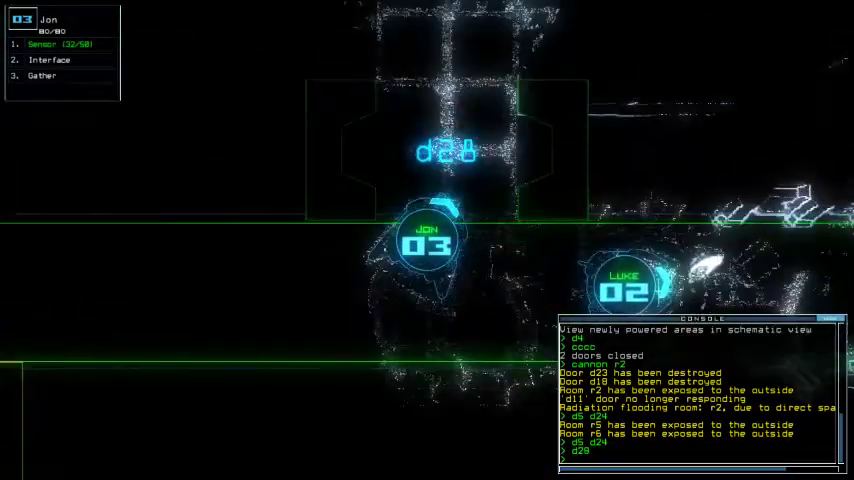
pyautogui.write('8')
pyautogui.press('Return')
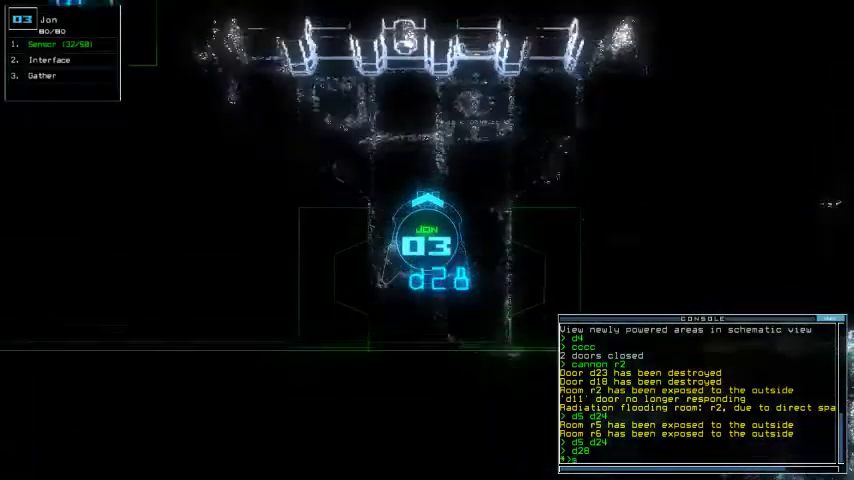
pyautogui.write('sensor')
pyautogui.press('Return')
# - Drive Jon to door d24 and drop a second sensor, leaving 30 of 50 charges
pyautogui.press('Right')
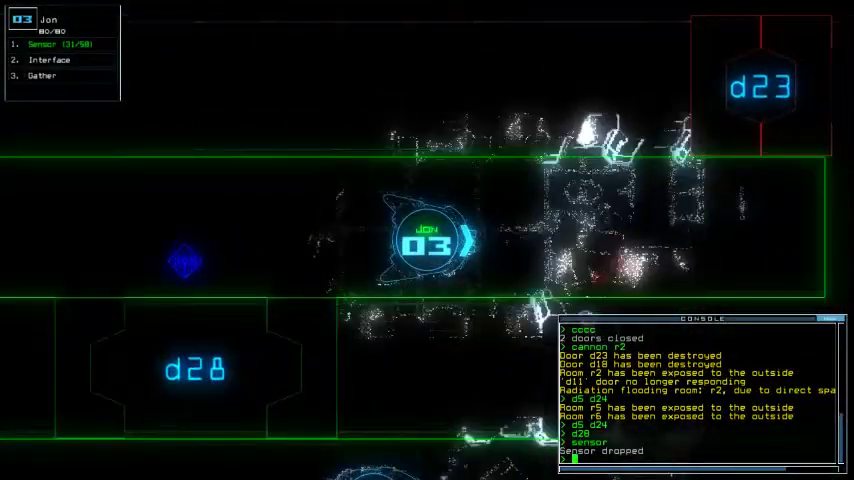
pyautogui.press('Right')
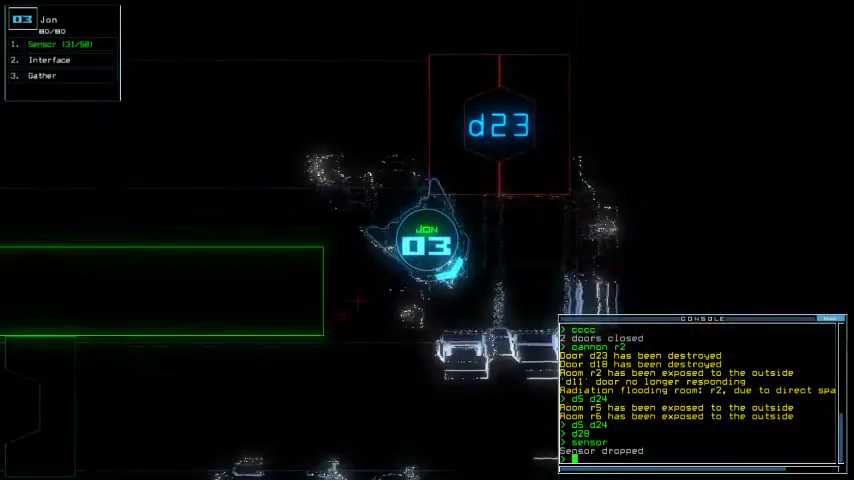
pyautogui.press('Left')
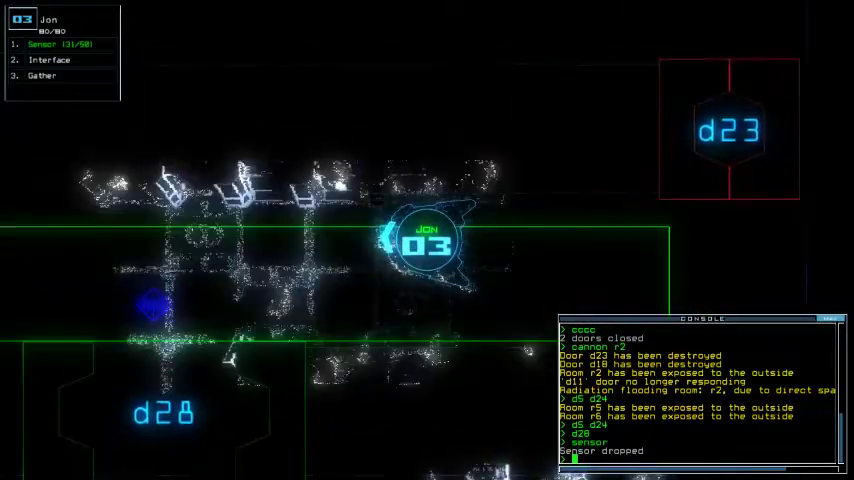
pyautogui.press('Left')
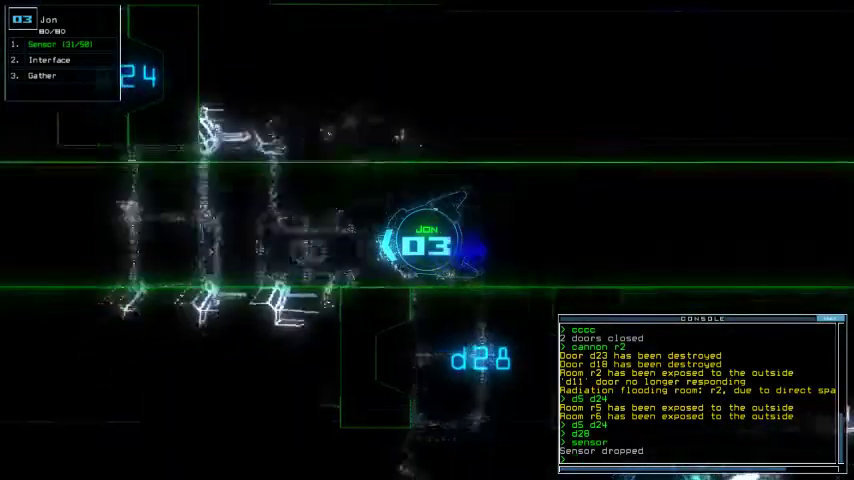
pyautogui.press('Left')
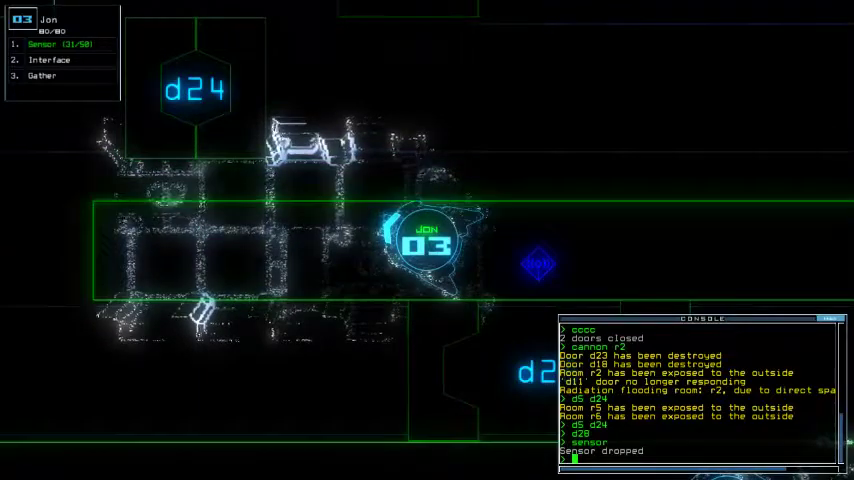
pyautogui.press('Left')
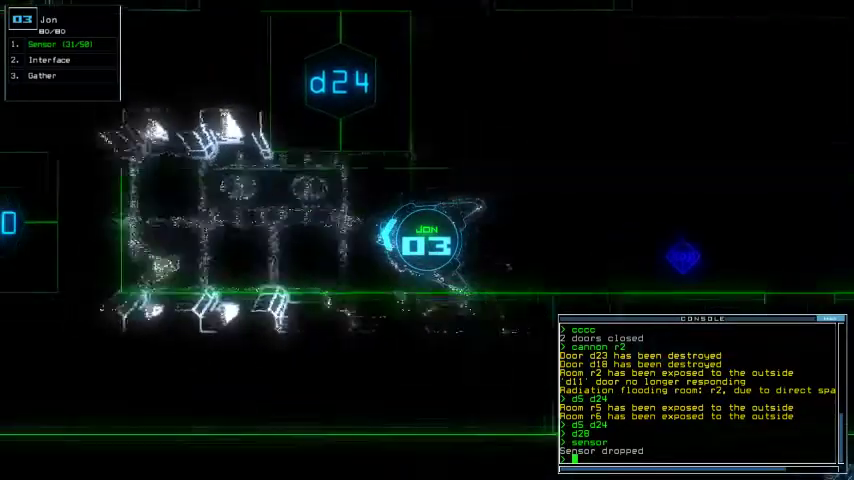
pyautogui.write('d24')
pyautogui.press('Return')
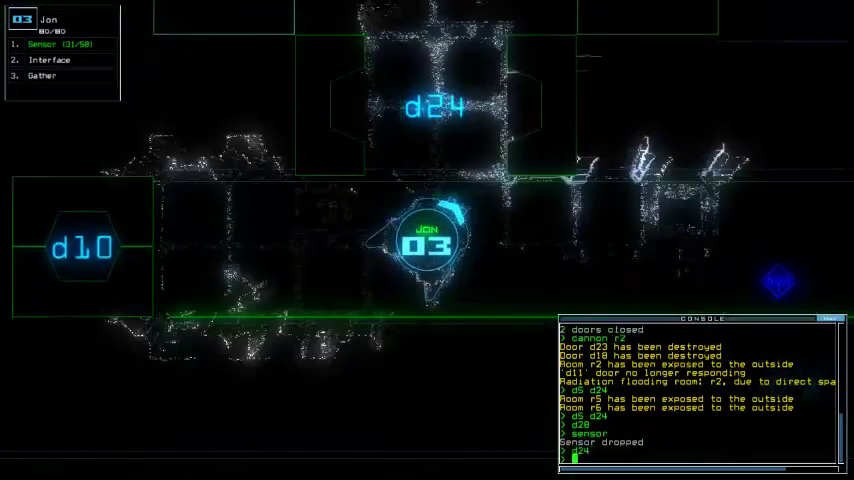
pyautogui.press('Up')
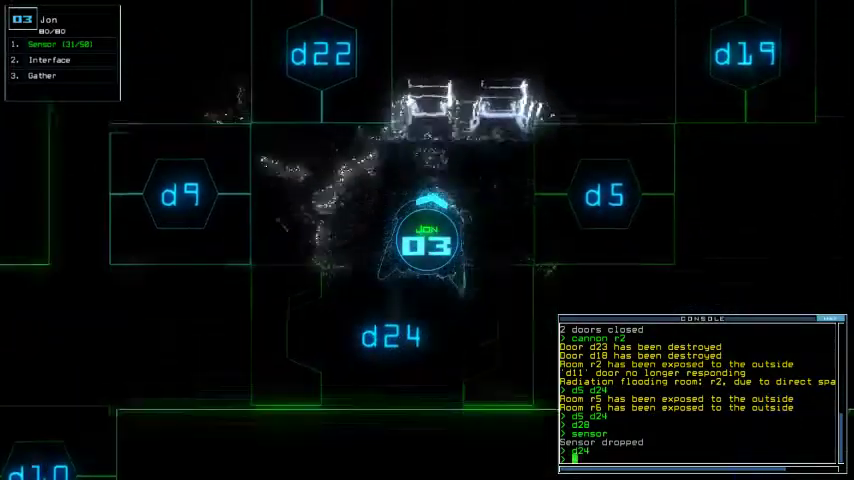
pyautogui.write('sensor')
pyautogui.press('Return')
pyautogui.press('Tab')
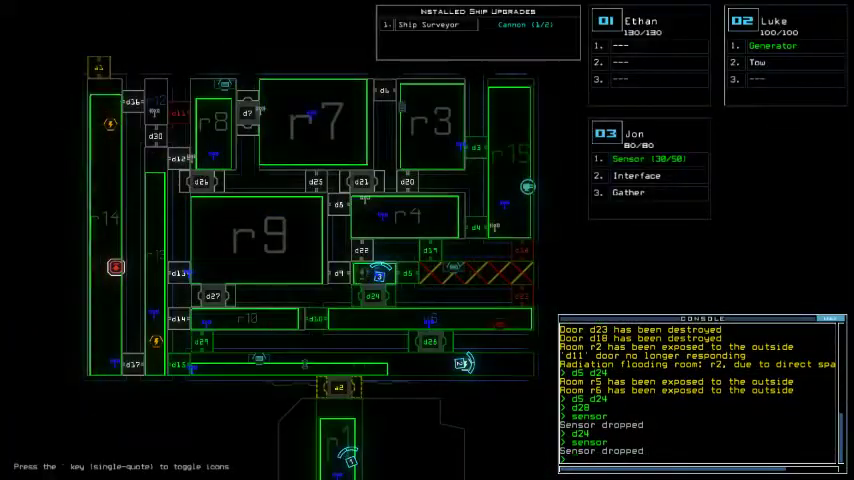
pyautogui.write('n r1')
# - Navigate Luke and Jon to r1, flag r12, operate airlock a2, clear flags, and leave with 'out'
pyautogui.press('Return')
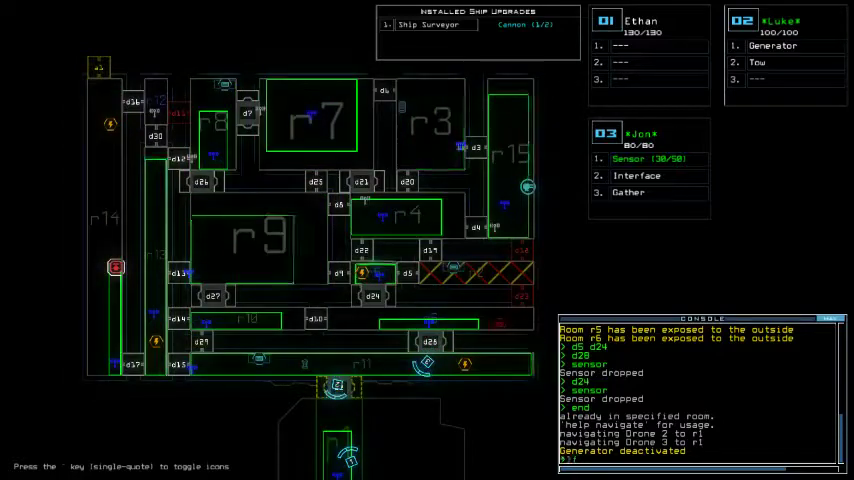
pyautogui.write('flag r12')
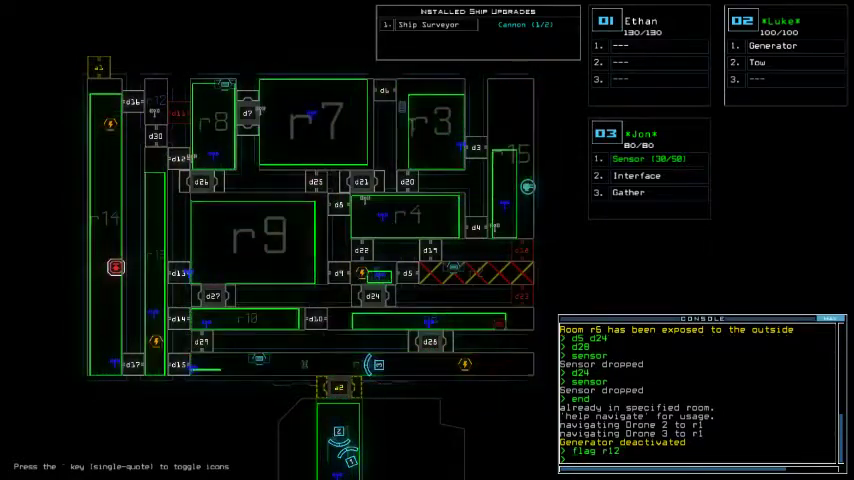
pyautogui.write('d2')
pyautogui.press('Return')
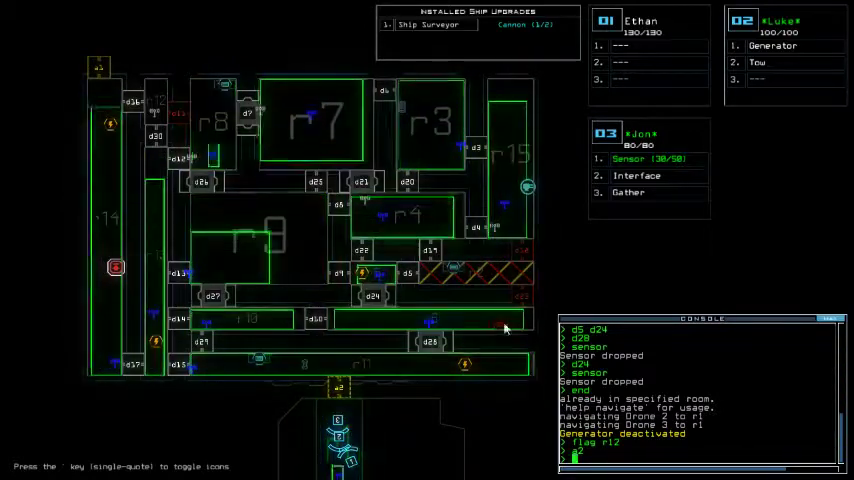
pyautogui.press('Return')
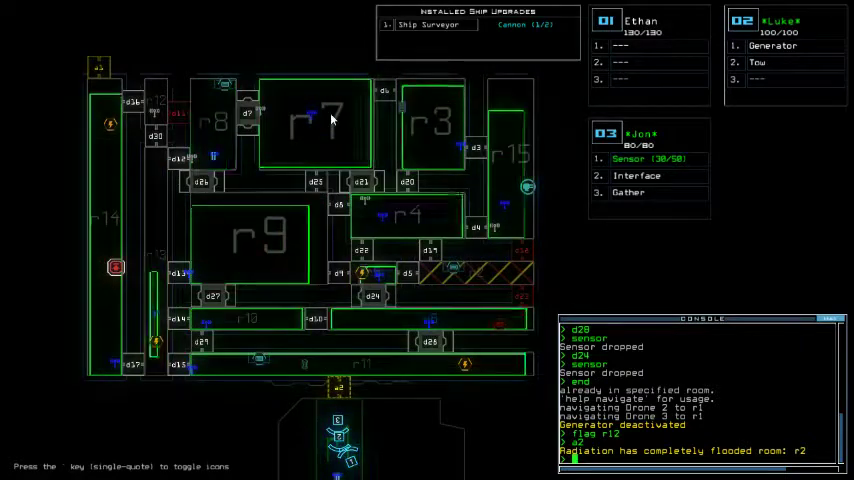
pyautogui.write('flag cle')
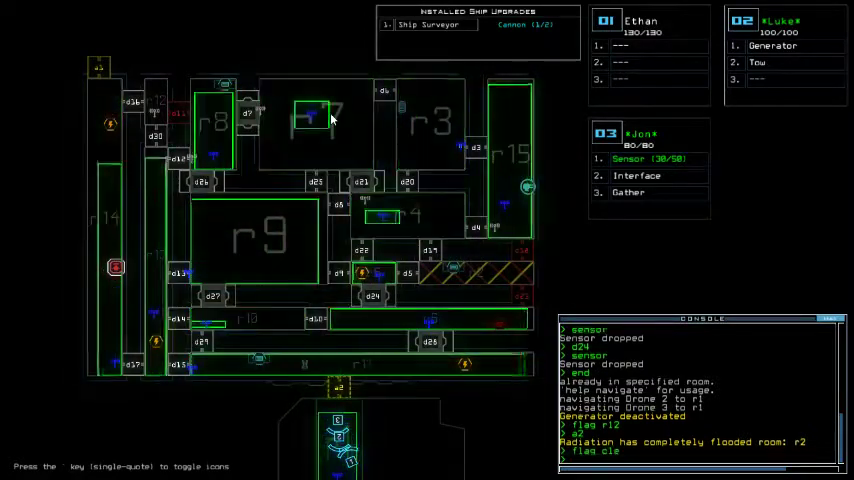
pyautogui.press('Return')
pyautogui.write('out')
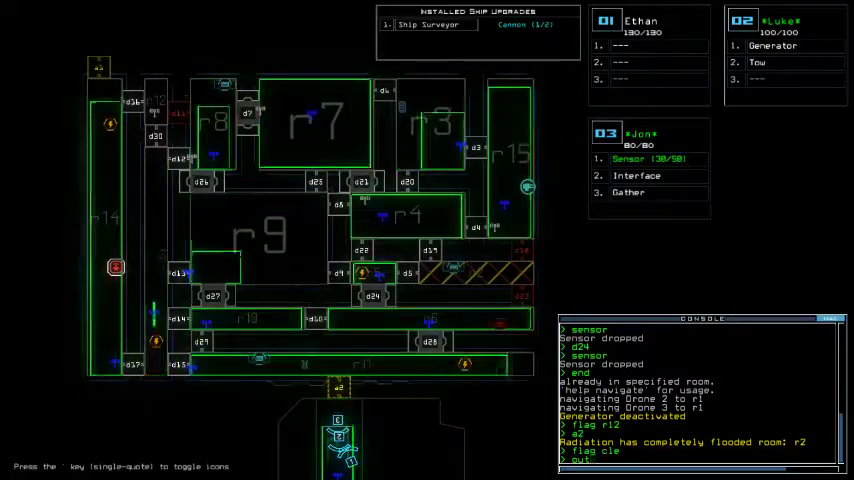
pyautogui.press('Return')
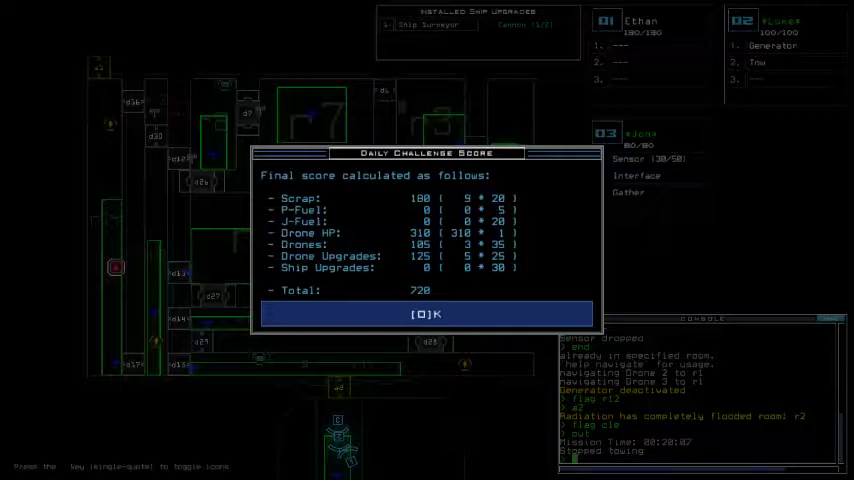
# - Dismiss the 720-point Daily Challenge Score so the Daily Leaderboard loads
pyautogui.press('o')
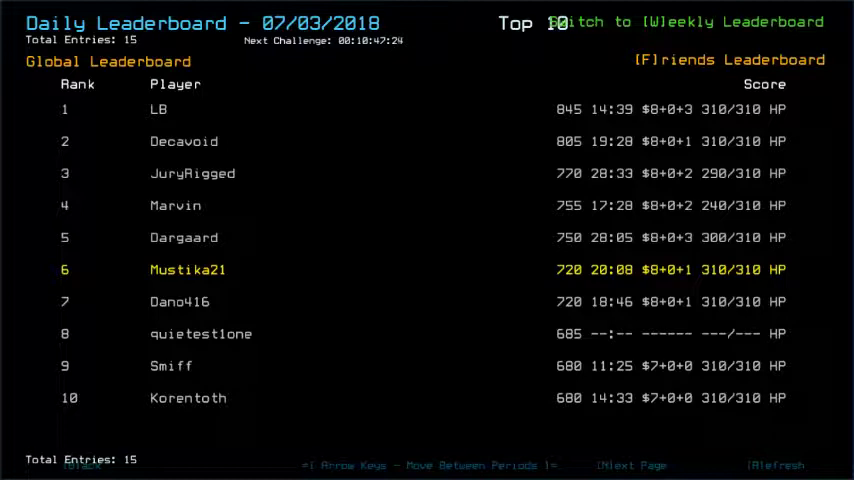
# - Switch from the Global to the Friends Leaderboard for the daily challenge
pyautogui.press('f')
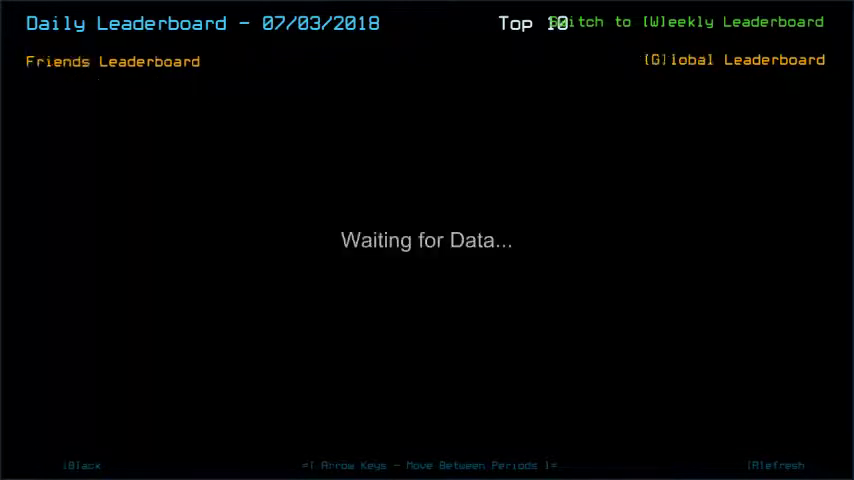